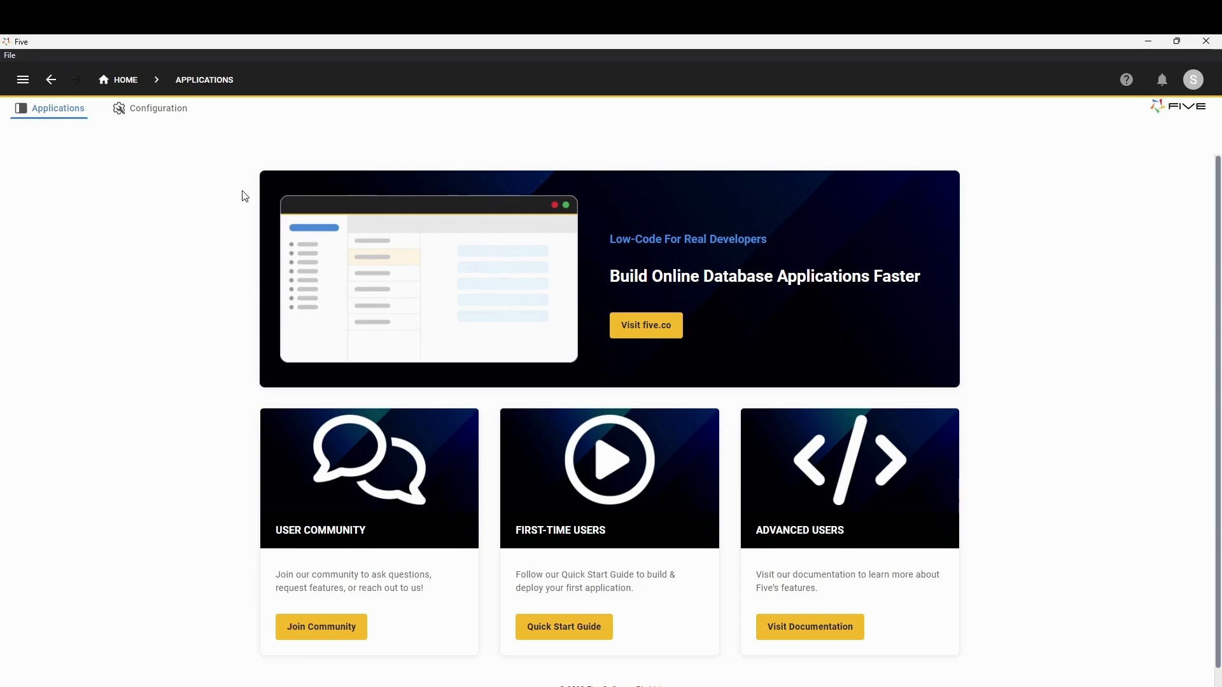
Open the PortfolioV-2.1 record in the applications list to view its general settings
left_click(52, 116)
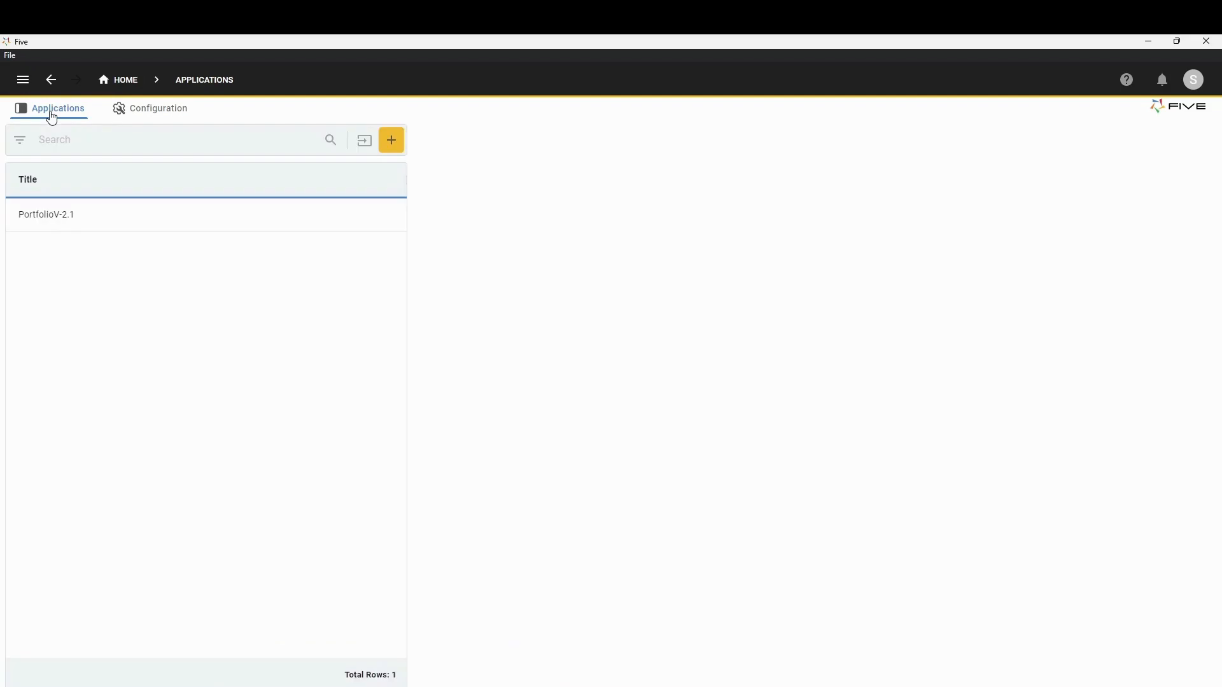
left_click(32, 226)
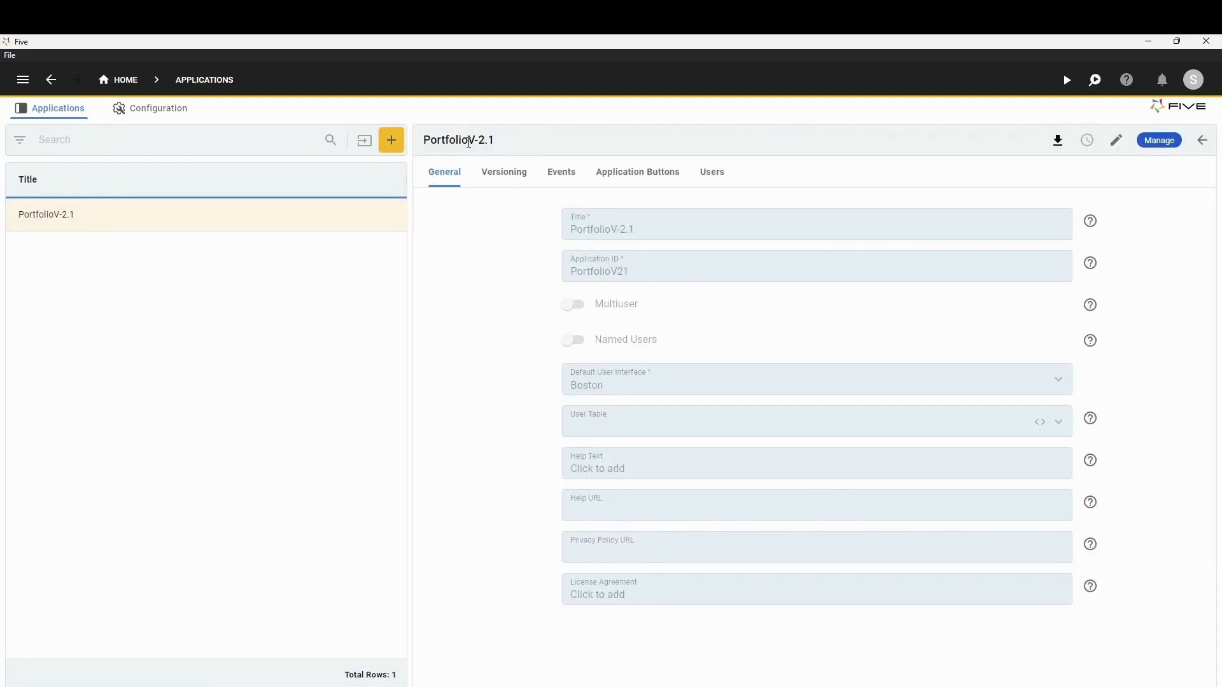
left_click_drag(491, 140, 459, 140)
left_click(462, 142)
Switch to the browser, open Five's documentation from five.co, and view the Introduction page of the Quick Start Guide
mouse_move(655, 686)
left_click(655, 644)
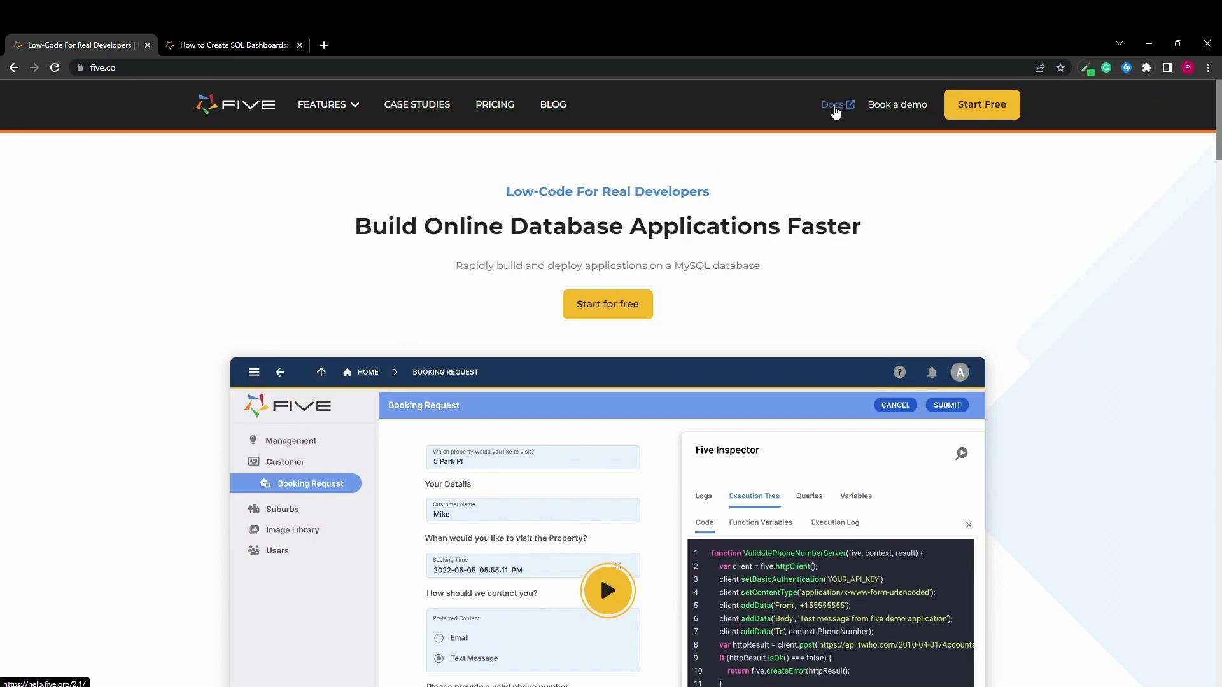
left_click(833, 106)
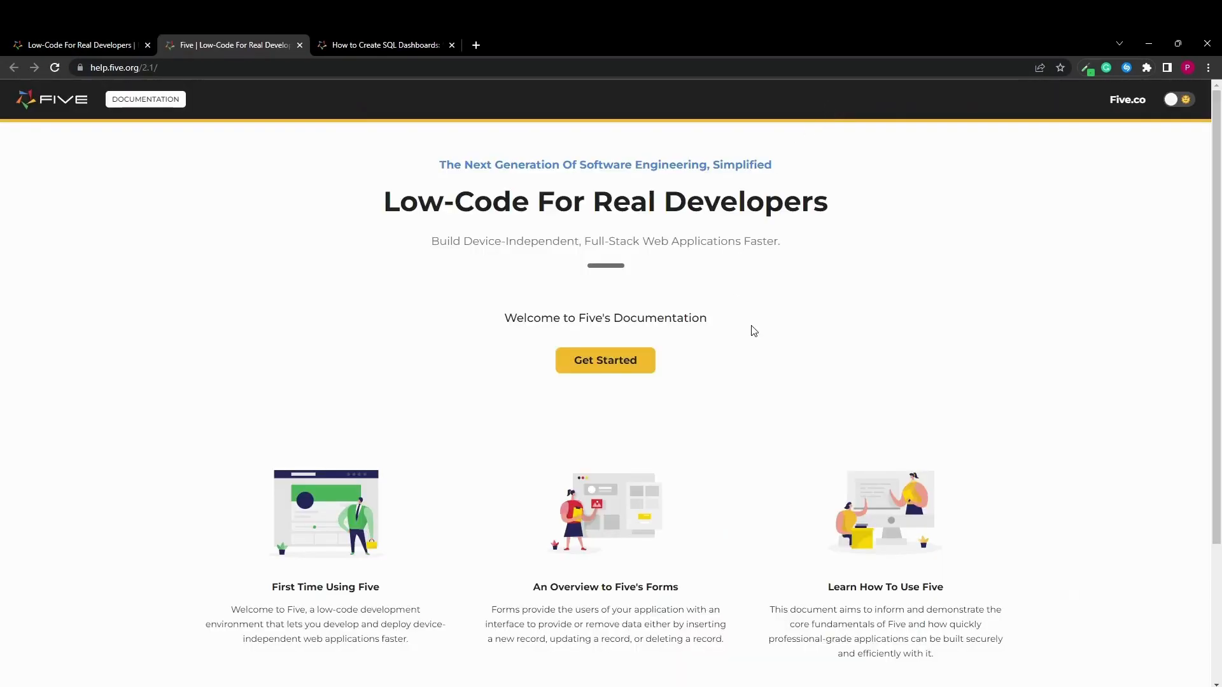
left_click(624, 366)
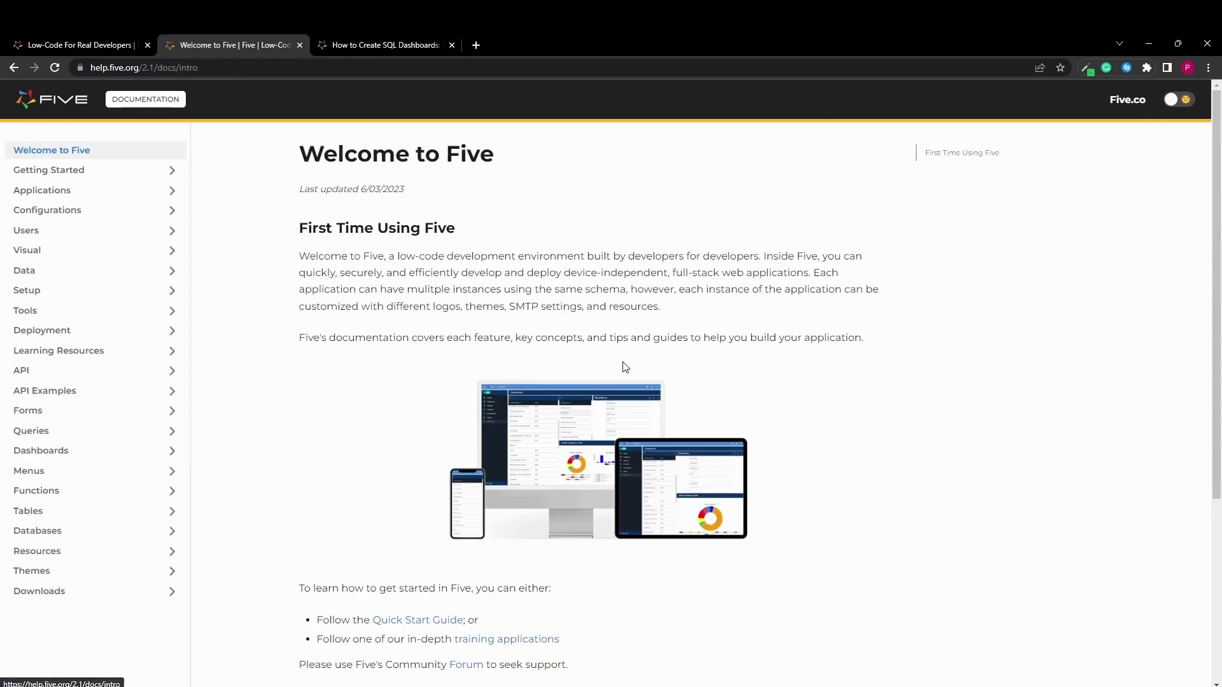
left_click(87, 172)
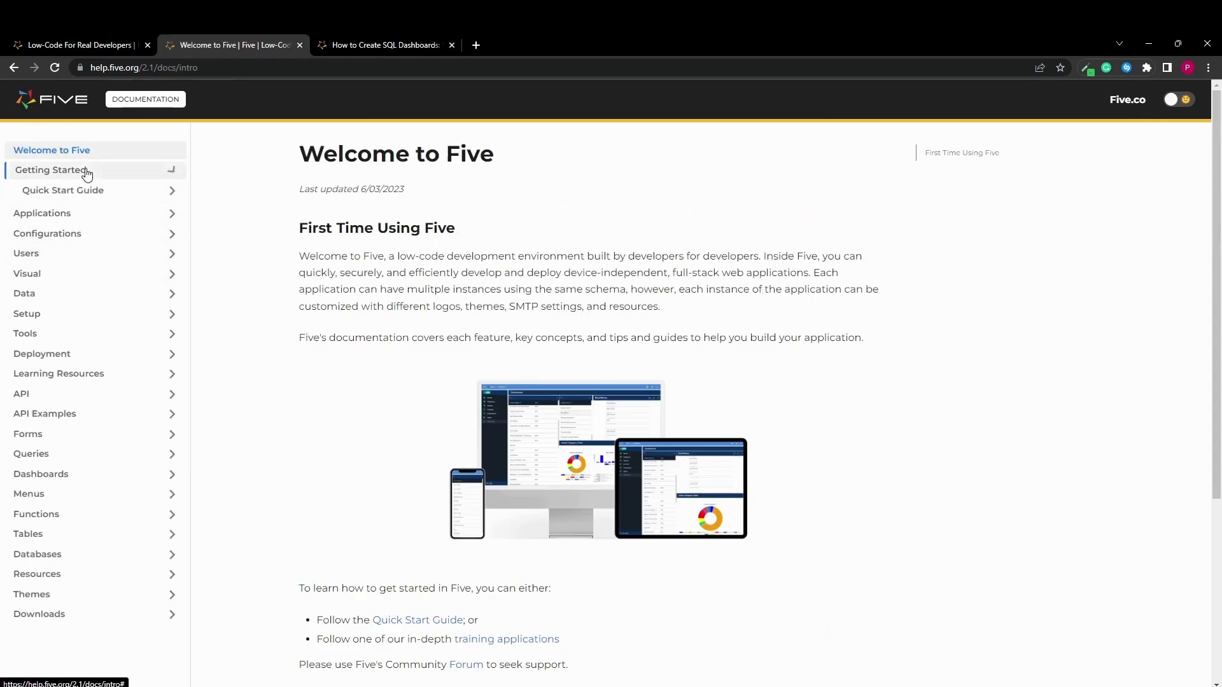
left_click(133, 193)
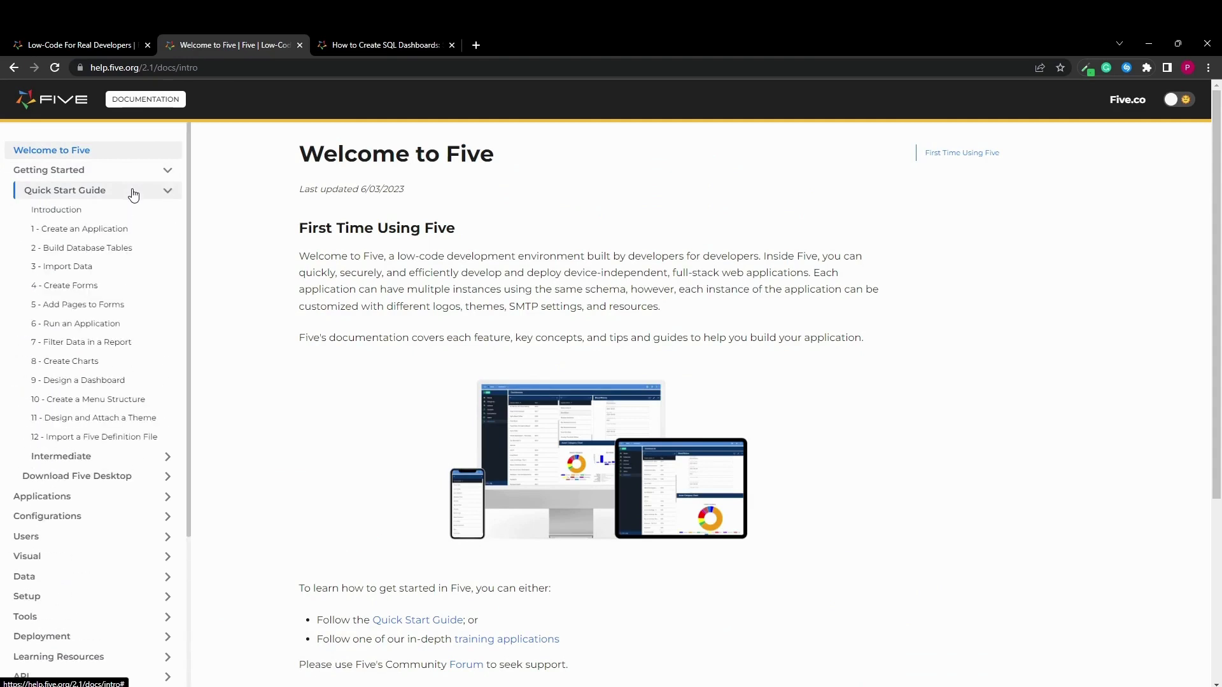
left_click(118, 218)
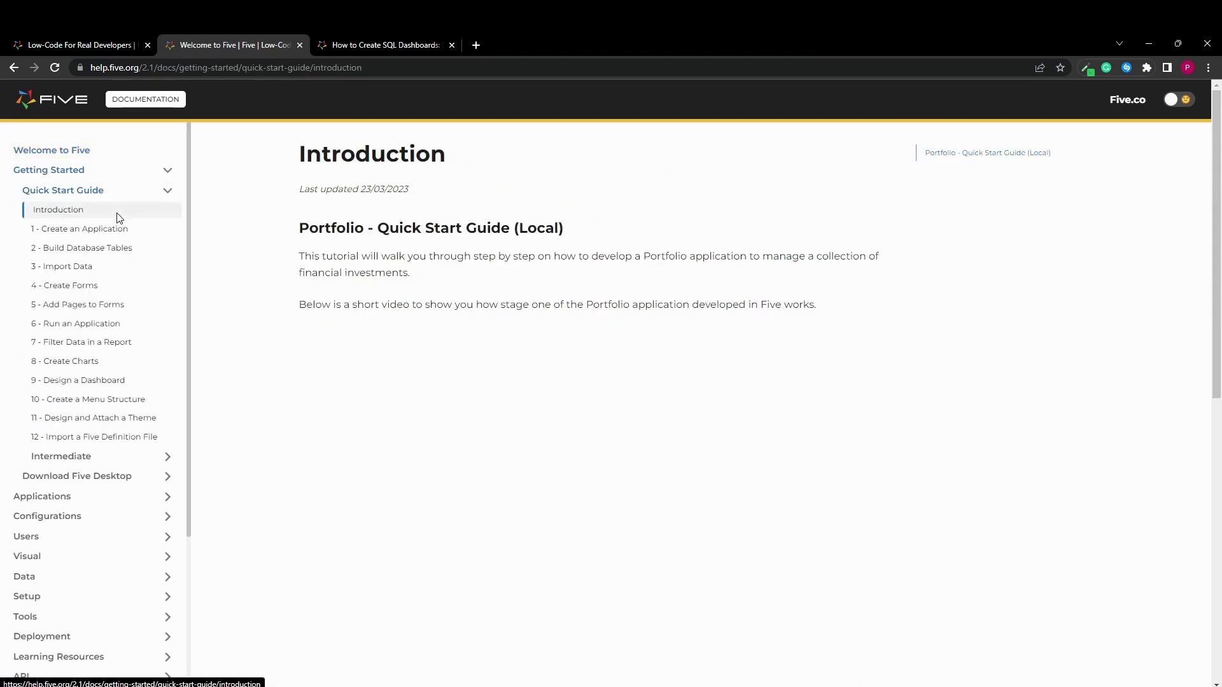
scroll(380, 236, "down", 2)
scroll(380, 235, "down", 8)
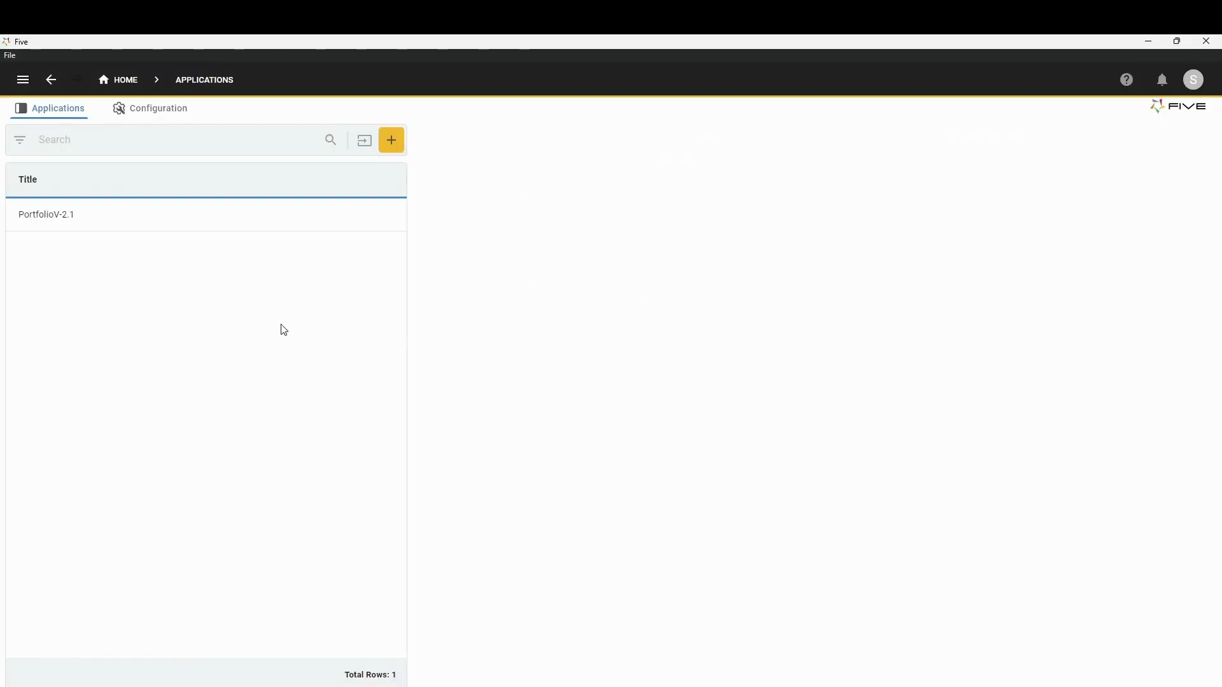
Switch back to Five, open the PortfolioV-2.1 application for management, and bring up its Database Modeler
left_click(173, 224)
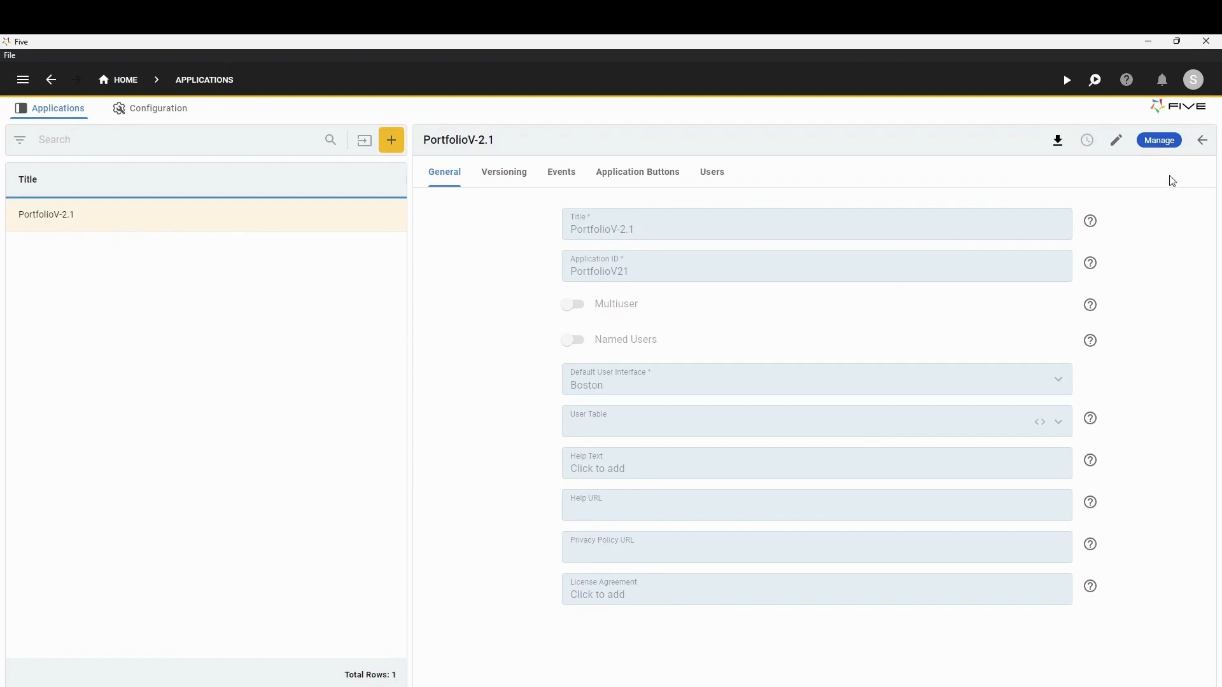
left_click(1161, 140)
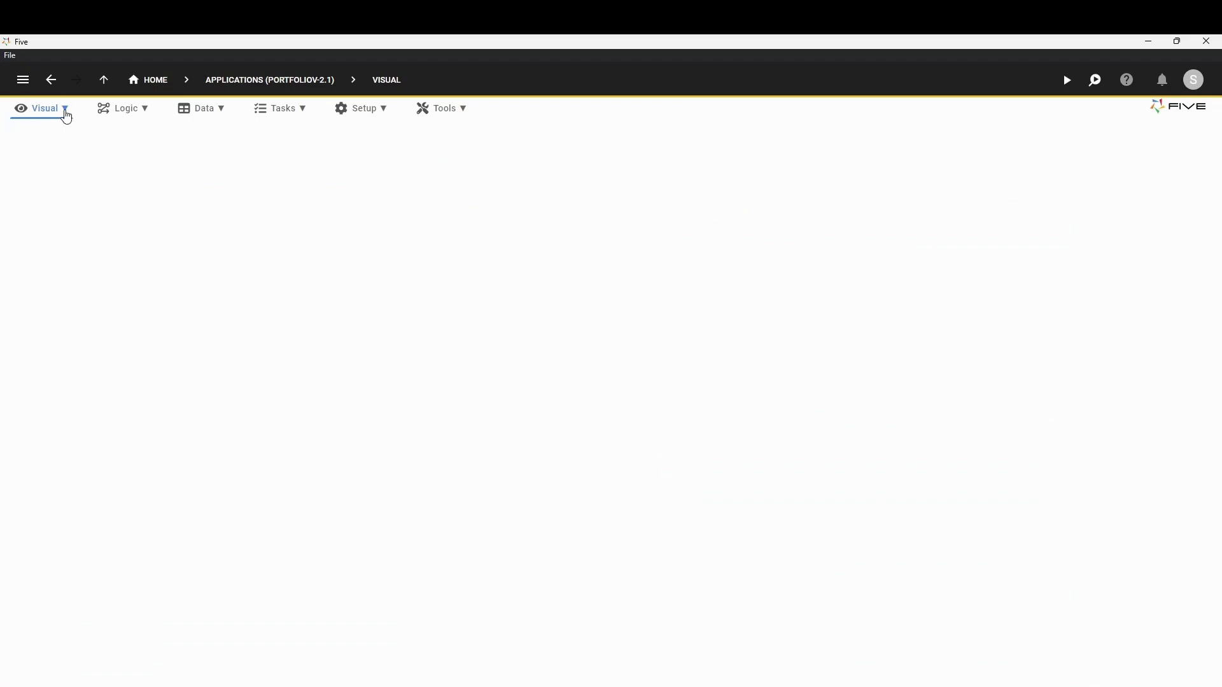
left_click(66, 113)
left_click(128, 114)
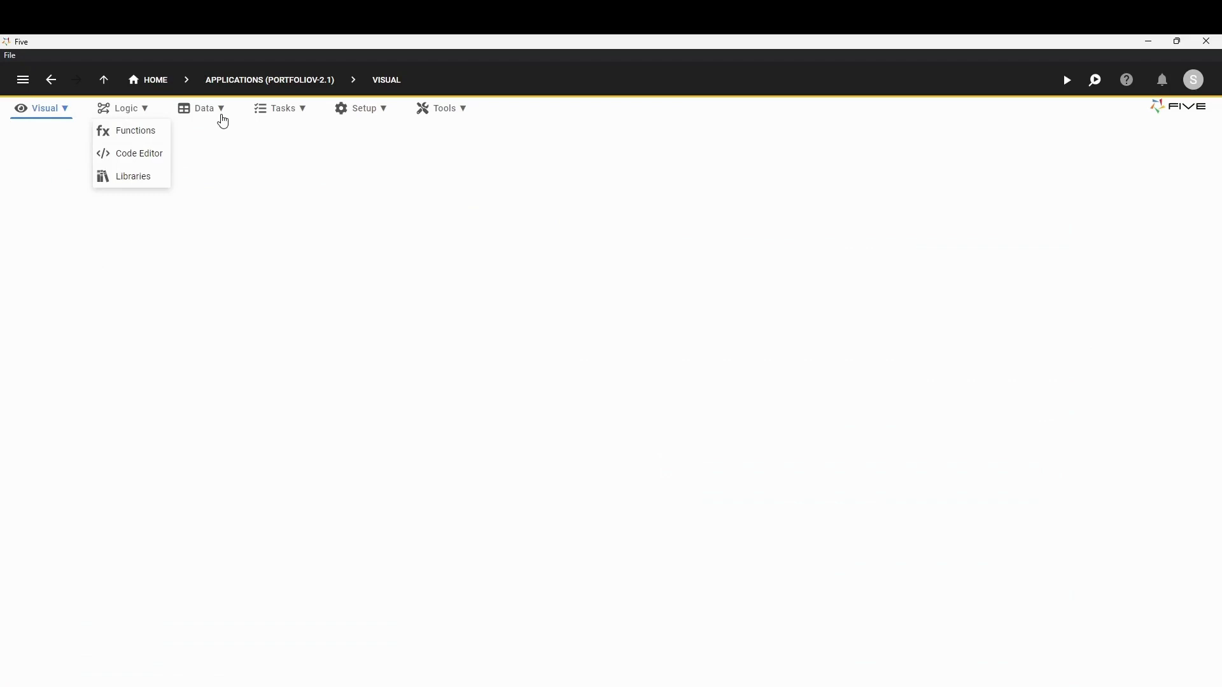
left_click(332, 197)
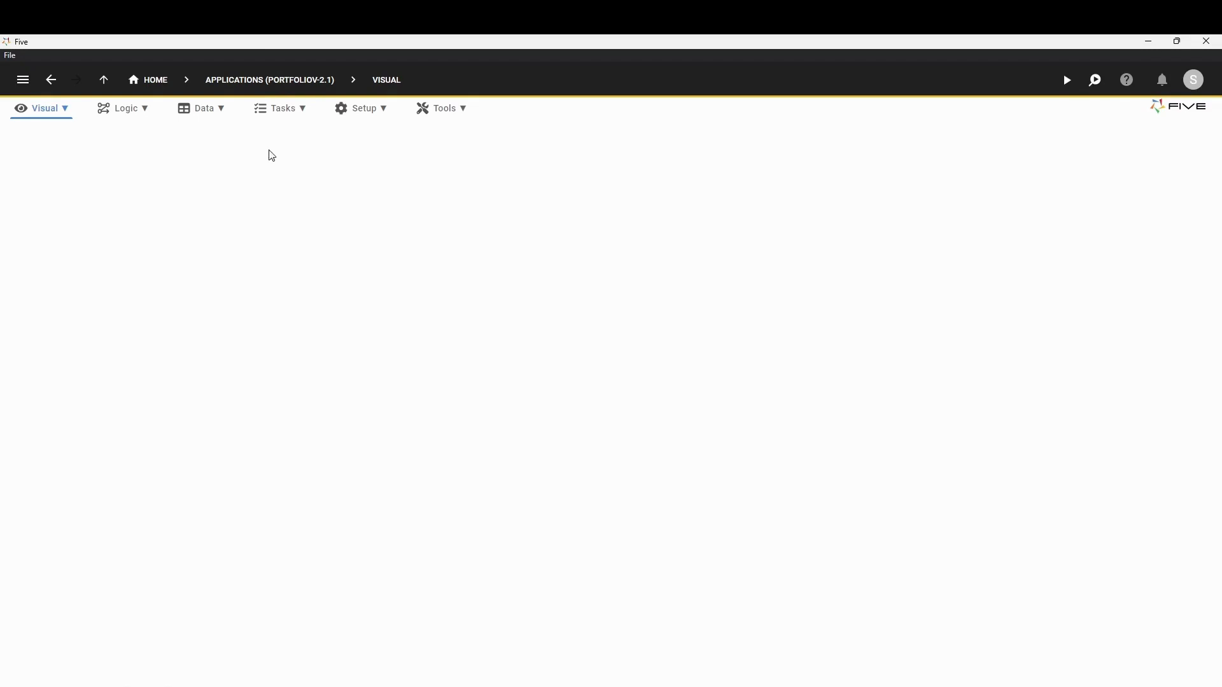
left_click(205, 109)
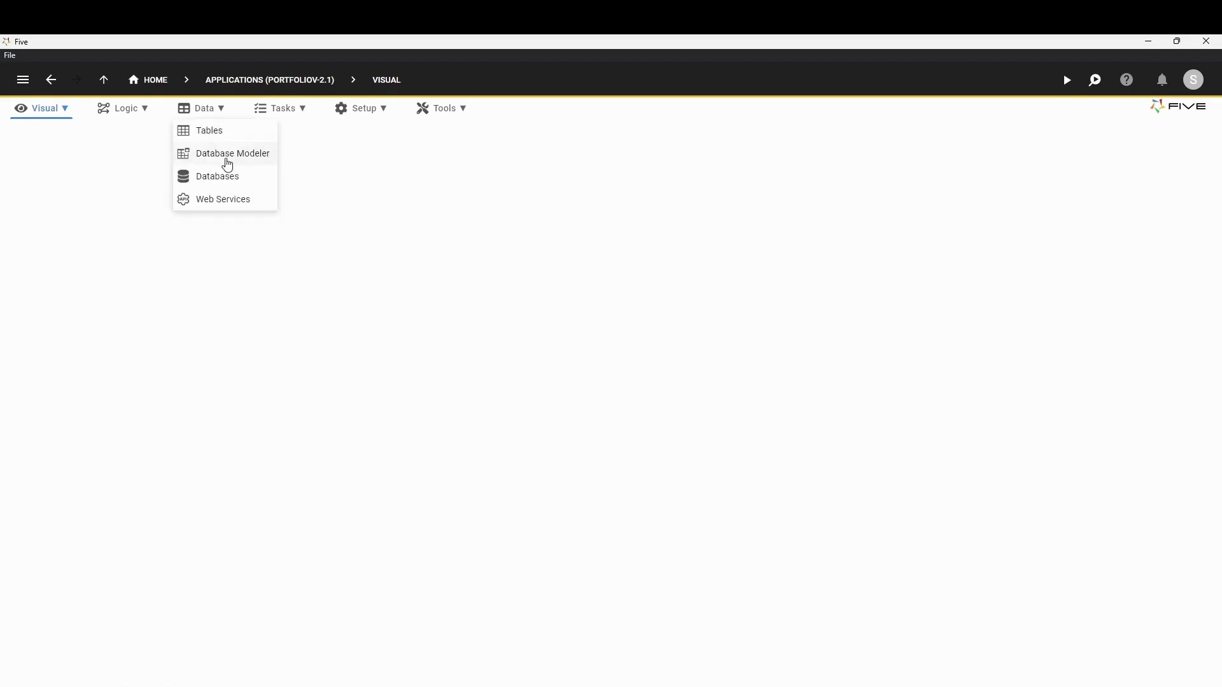
left_click(207, 161)
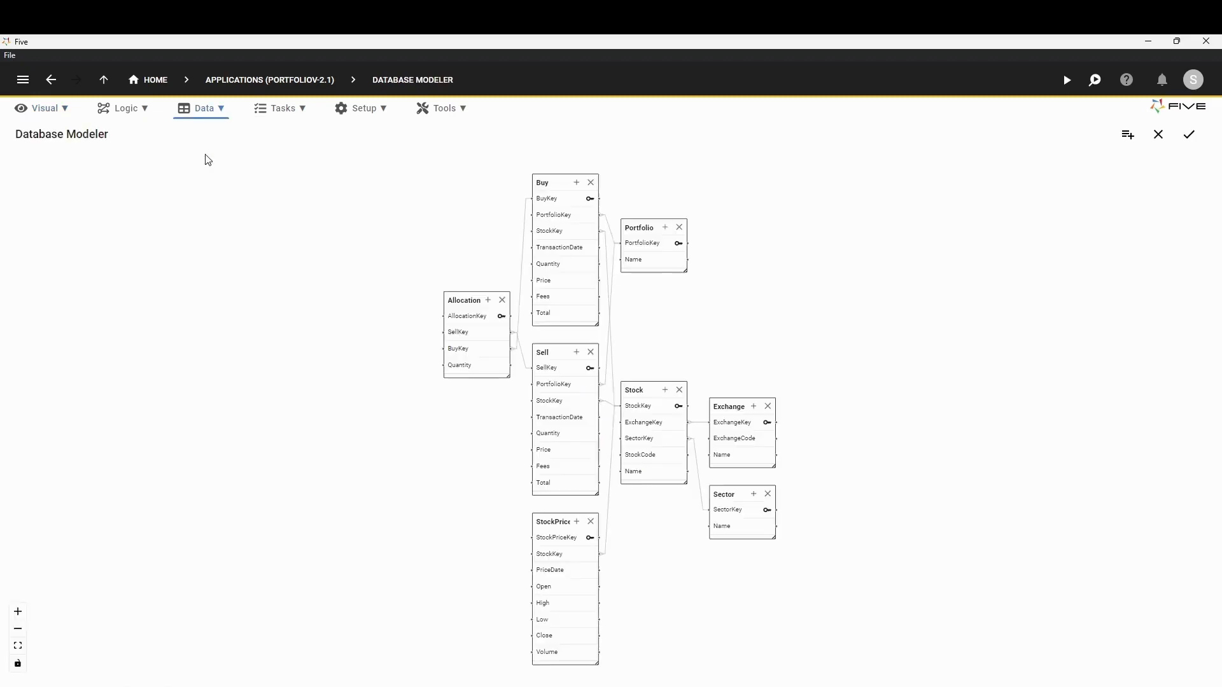
Spread out the Allocation, Buy, Sell, StockPrice, Stock, Exchange and Sector tables in the database diagram
left_click_drag(446, 296, 405, 298)
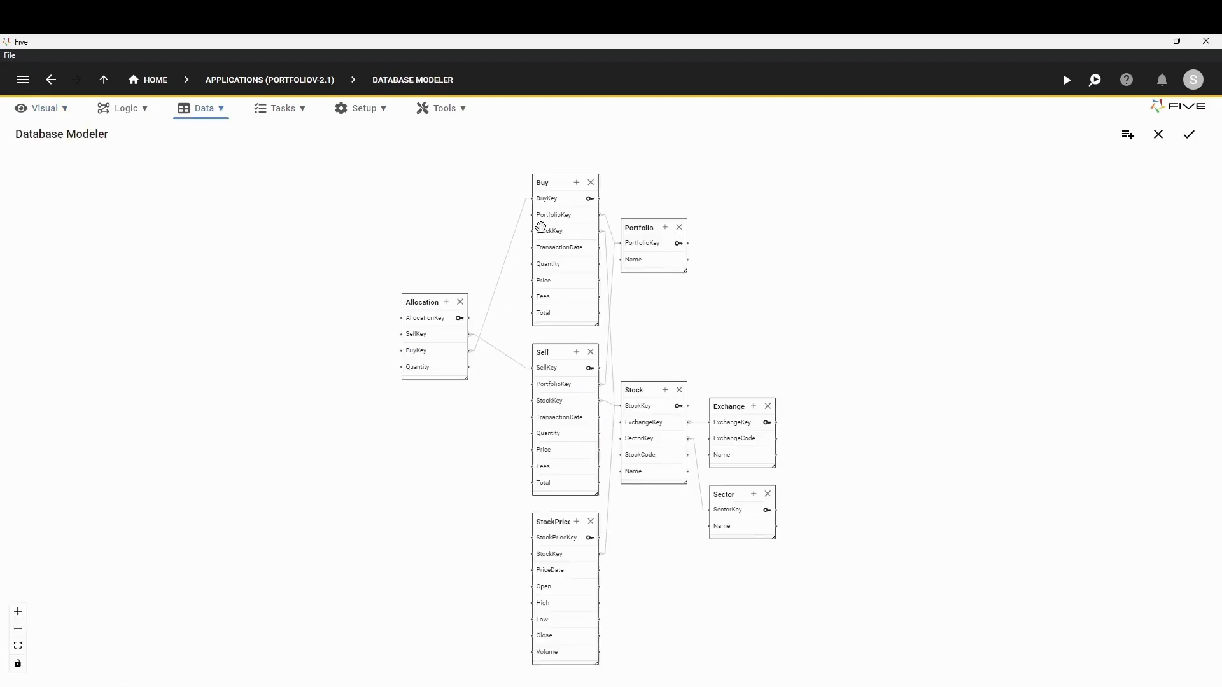
left_click_drag(550, 186, 548, 179)
left_click_drag(551, 354, 541, 354)
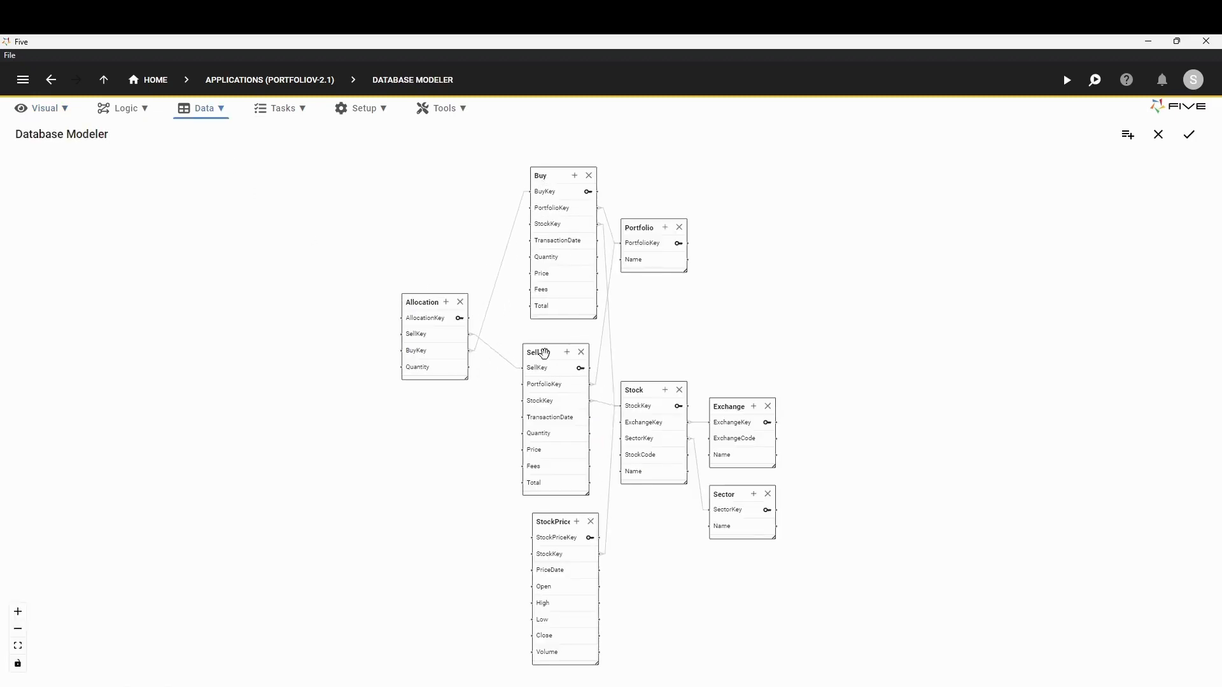
mouse_move(558, 523)
left_mouse_down()
mouse_move(410, 527)
mouse_move(558, 527)
left_mouse_up()
left_click_drag(646, 390, 662, 357)
left_click_drag(737, 410, 804, 371)
left_click_drag(729, 495, 768, 500)
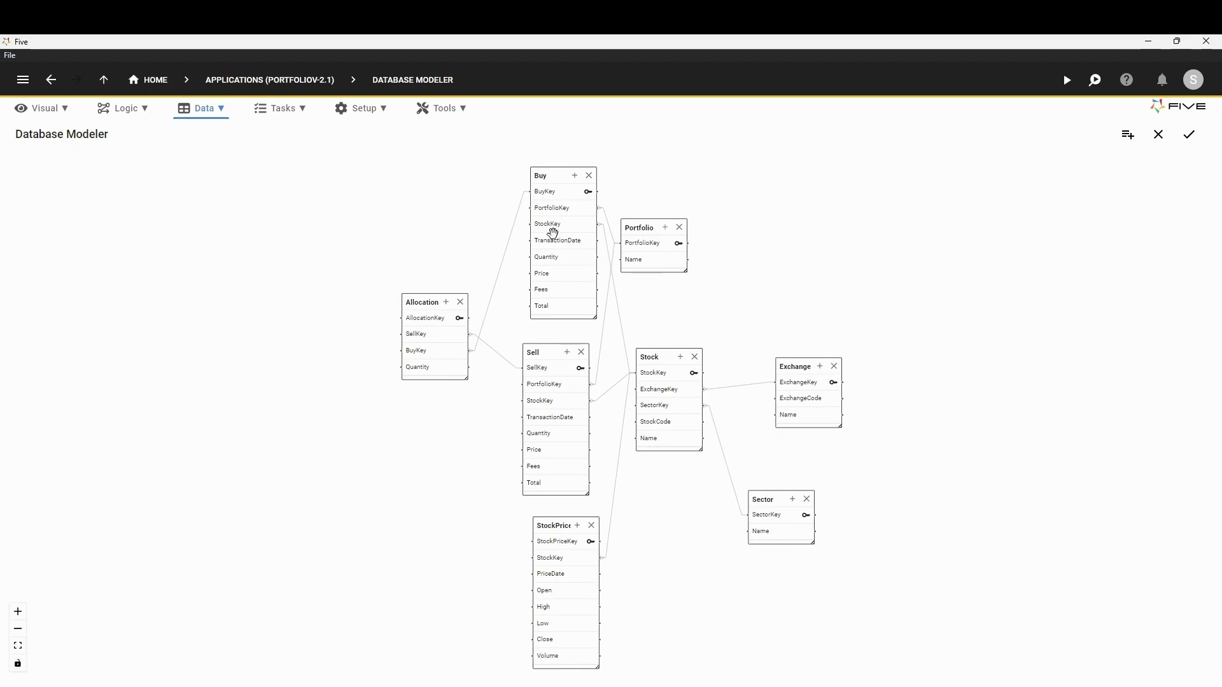
View the properties of the StockKey field in the Buy table and close them
left_click(550, 224)
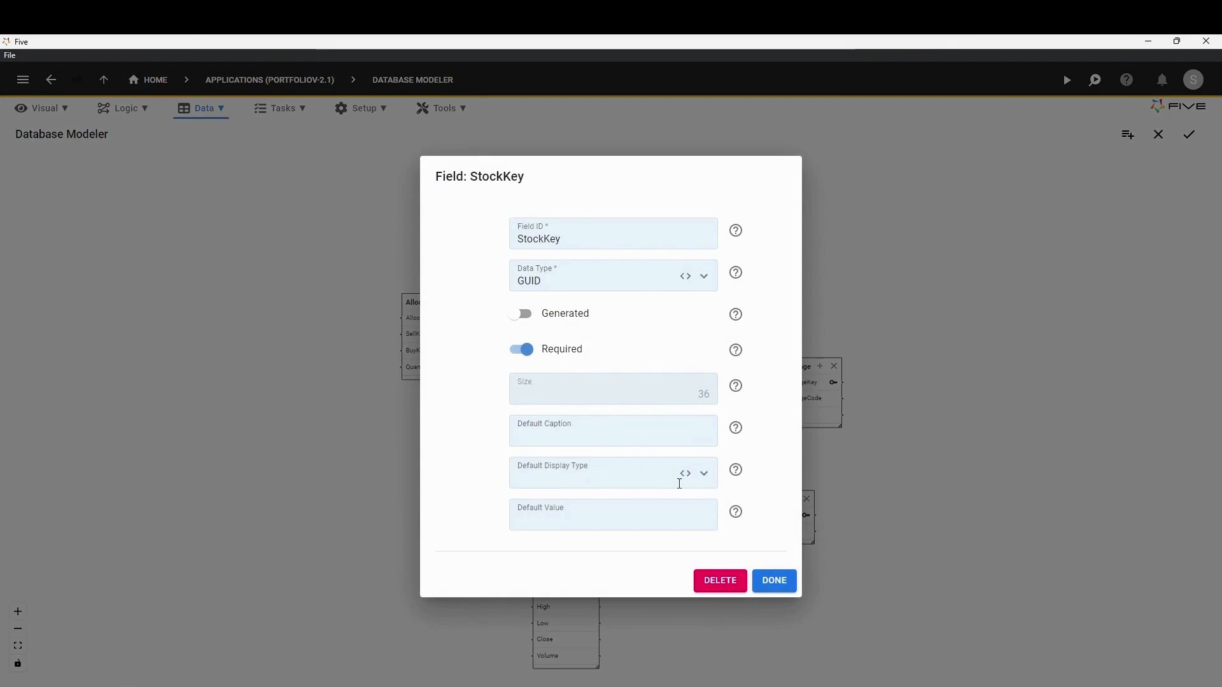
left_click(777, 576)
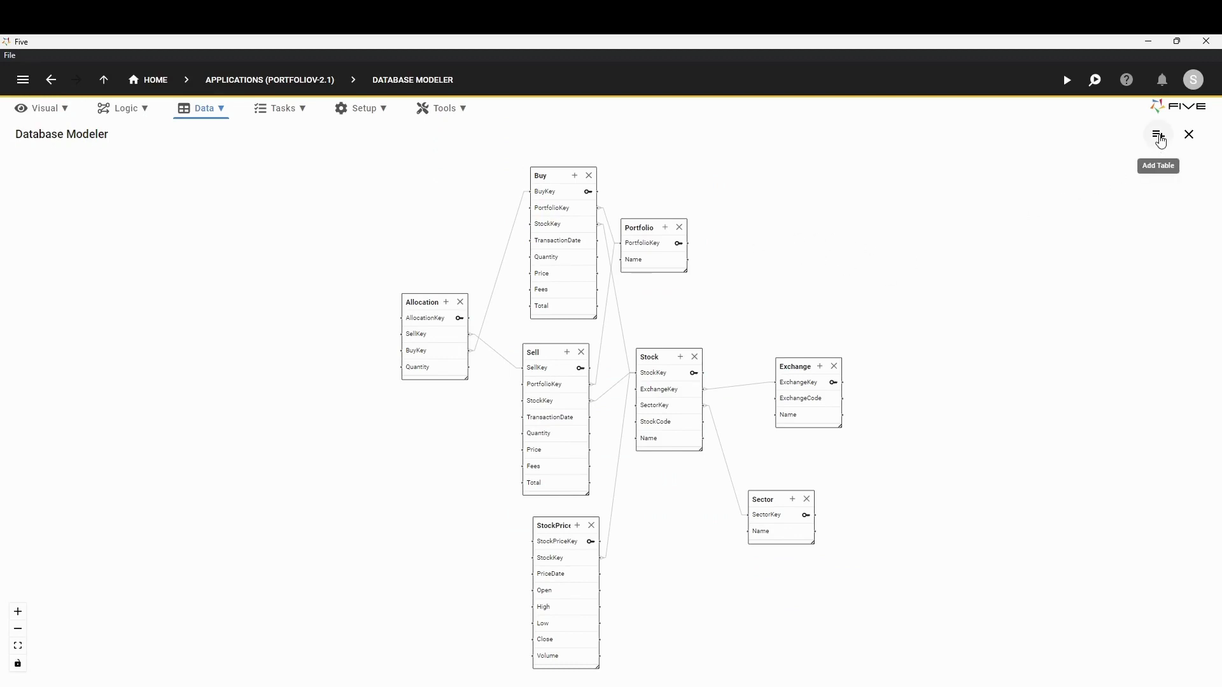
Add a table named DummyTable and place it in the empty area beside the Portfolio table, above Exchange
left_click(1159, 136)
left_click(599, 402)
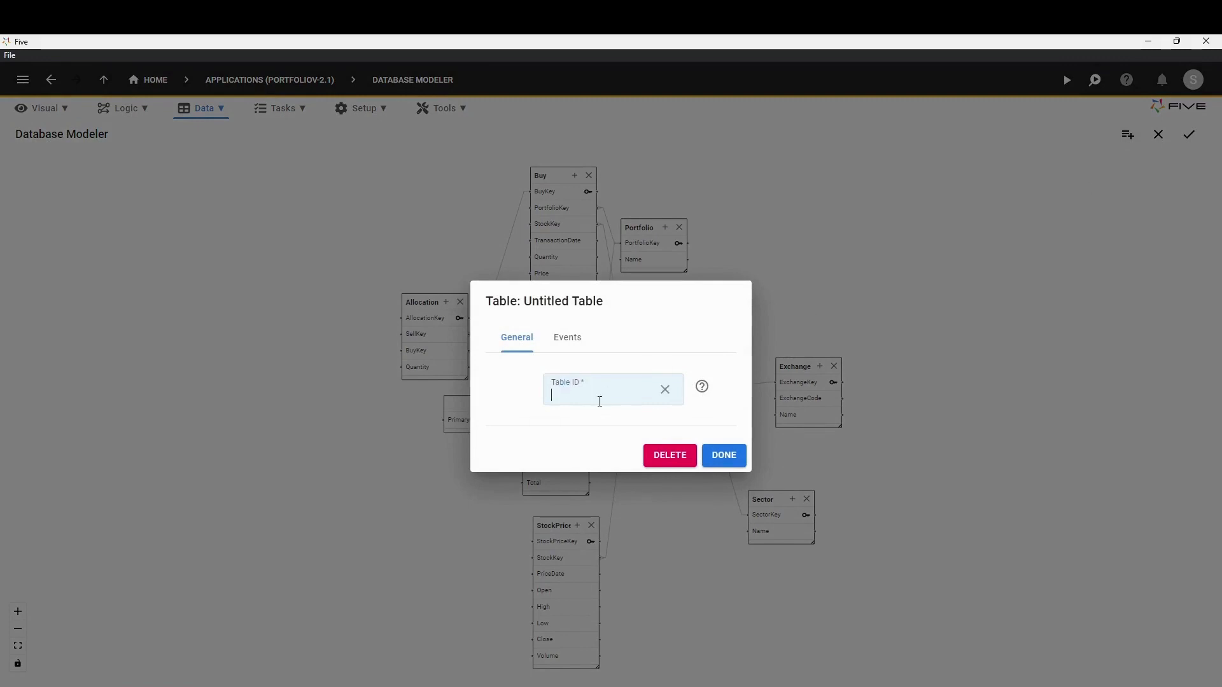
type("DummyTable")
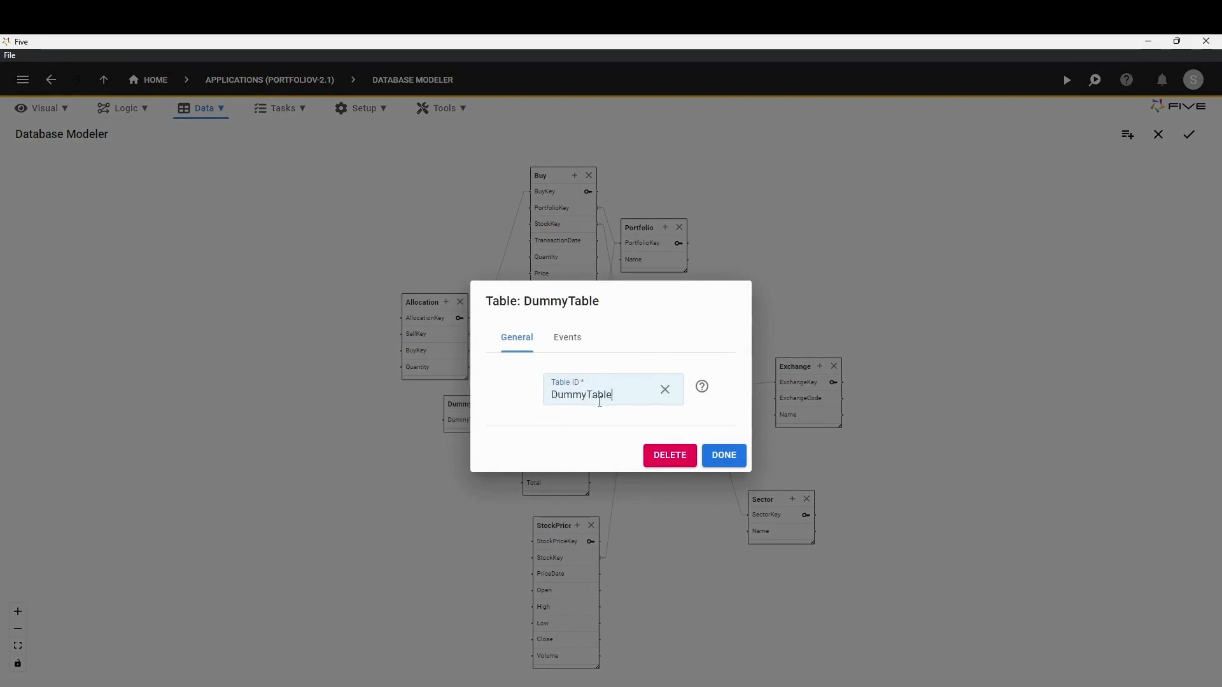
left_click(725, 457)
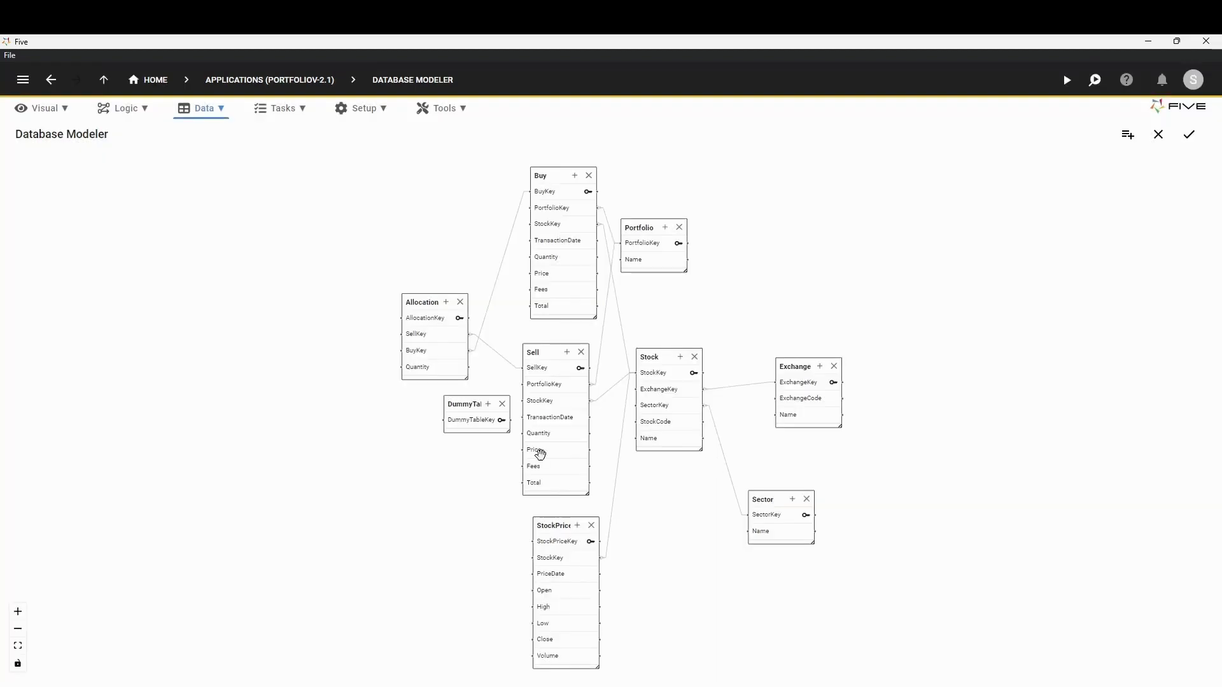
left_click_drag(461, 408, 767, 262)
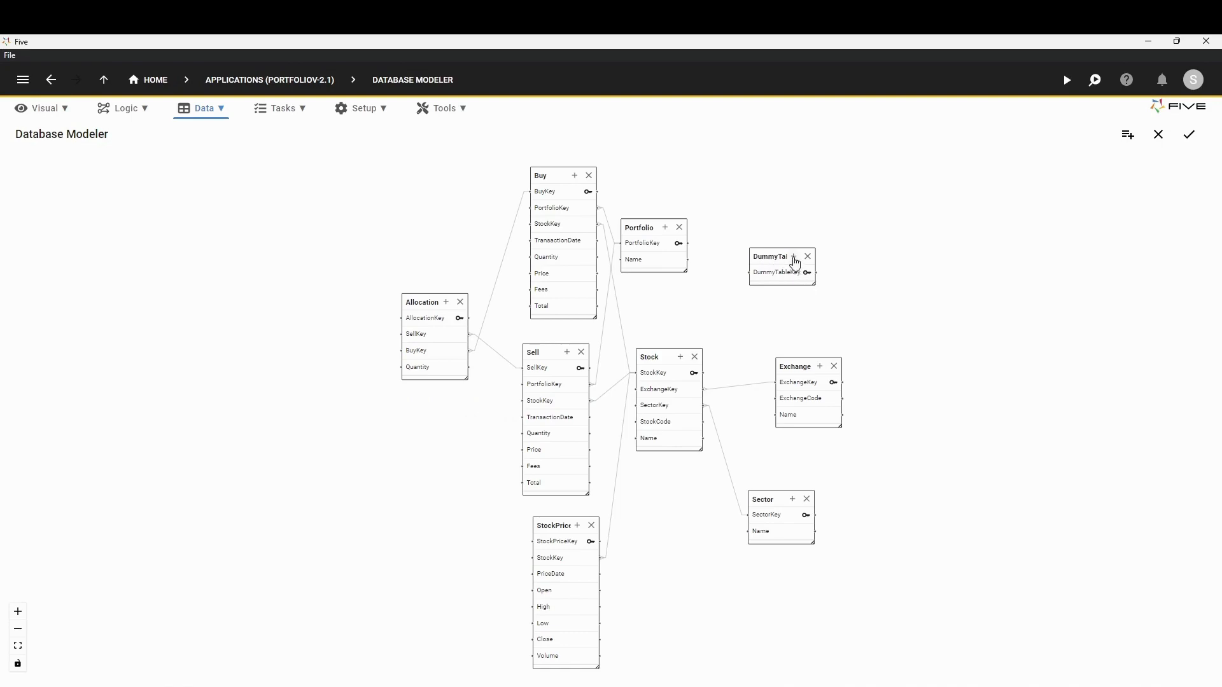
Add a field named Name with the Text data type to DummyTable
scroll(891, 280, "up", 5)
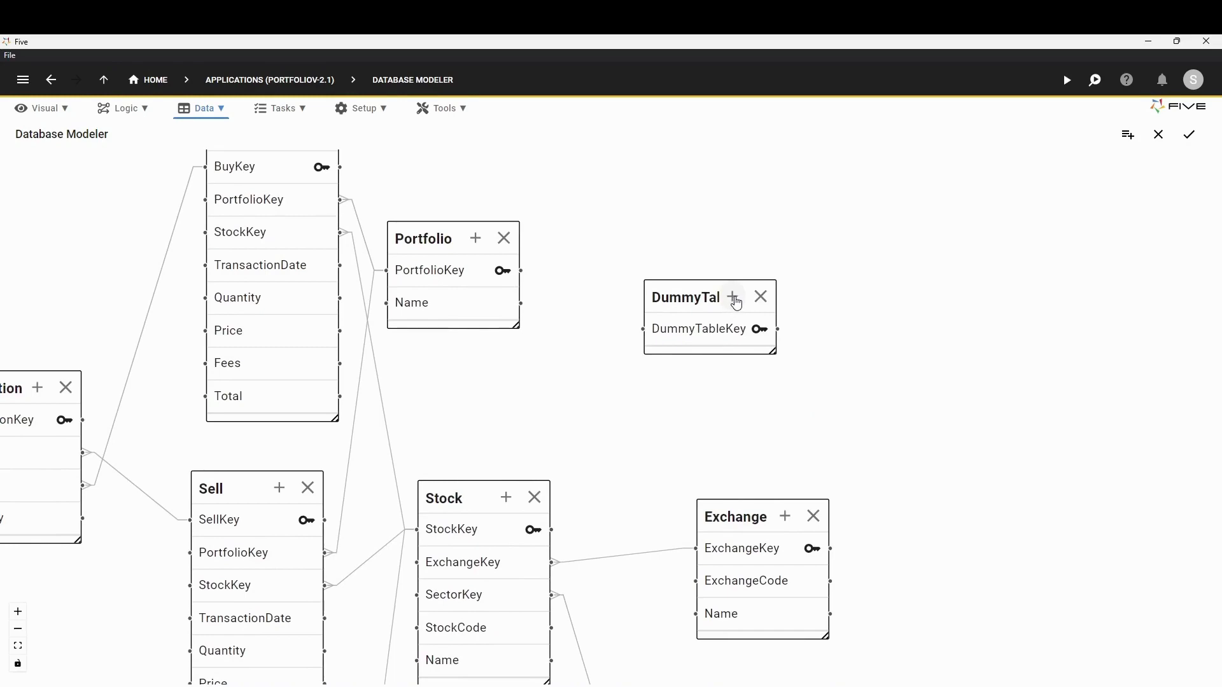
left_click(732, 297)
left_click(573, 238)
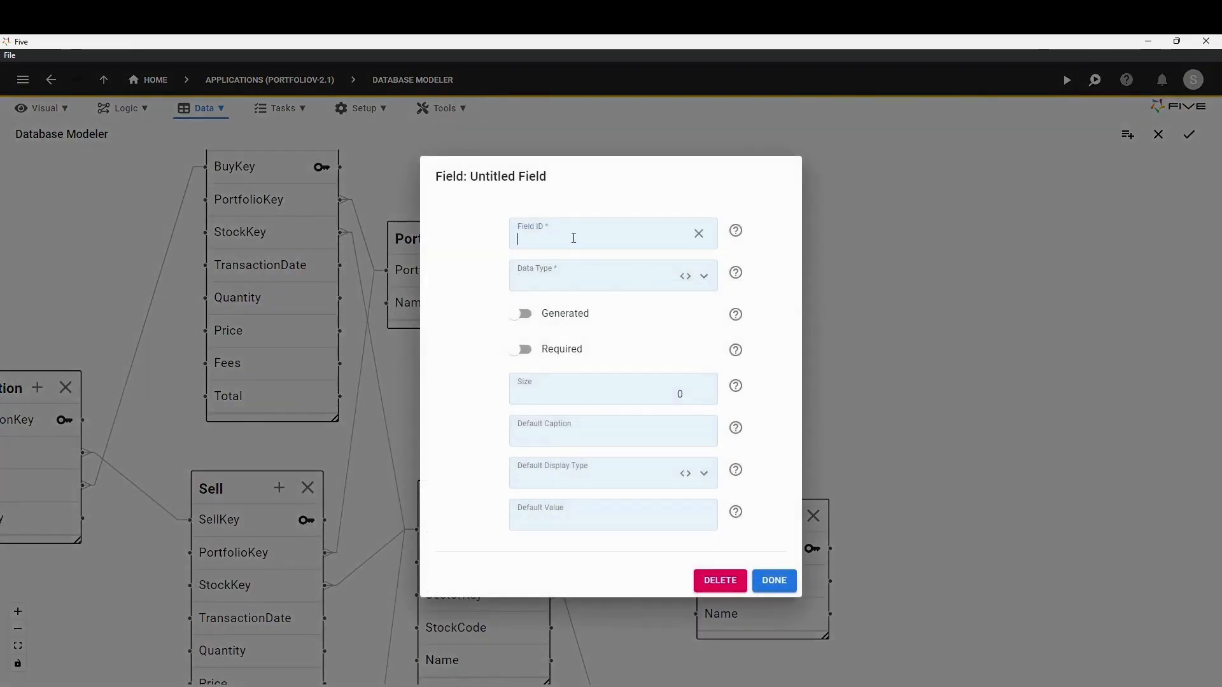
type("Name")
left_click(704, 279)
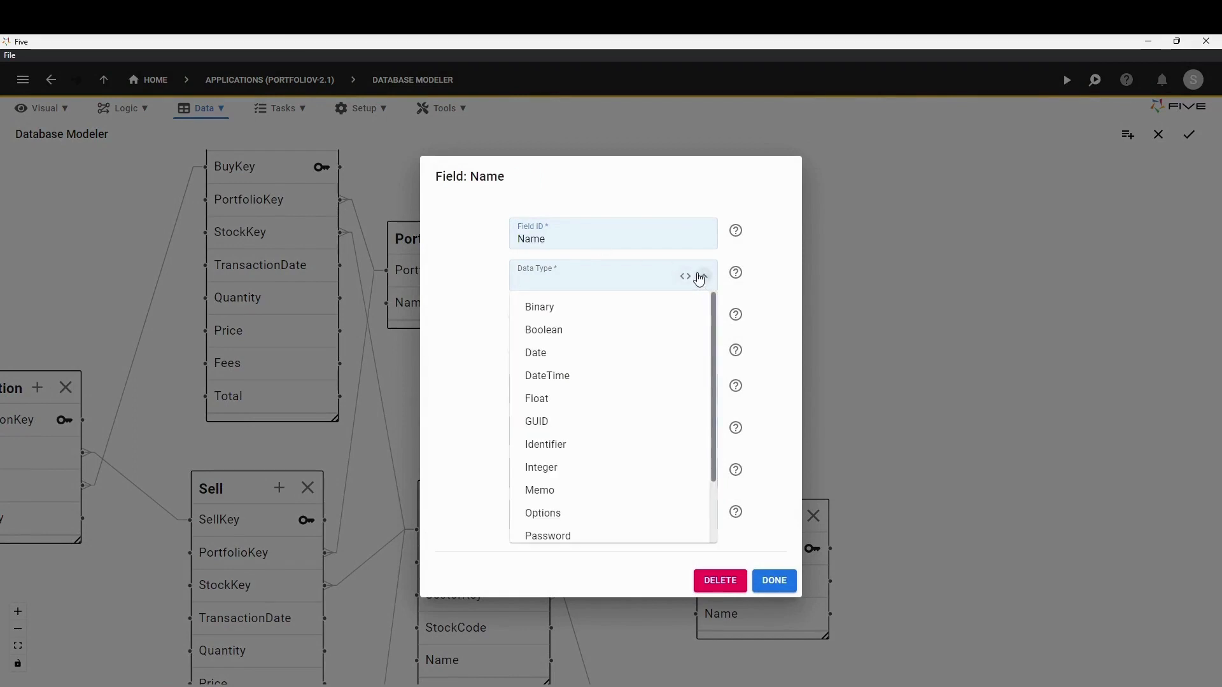
type("Text")
left_click(548, 321)
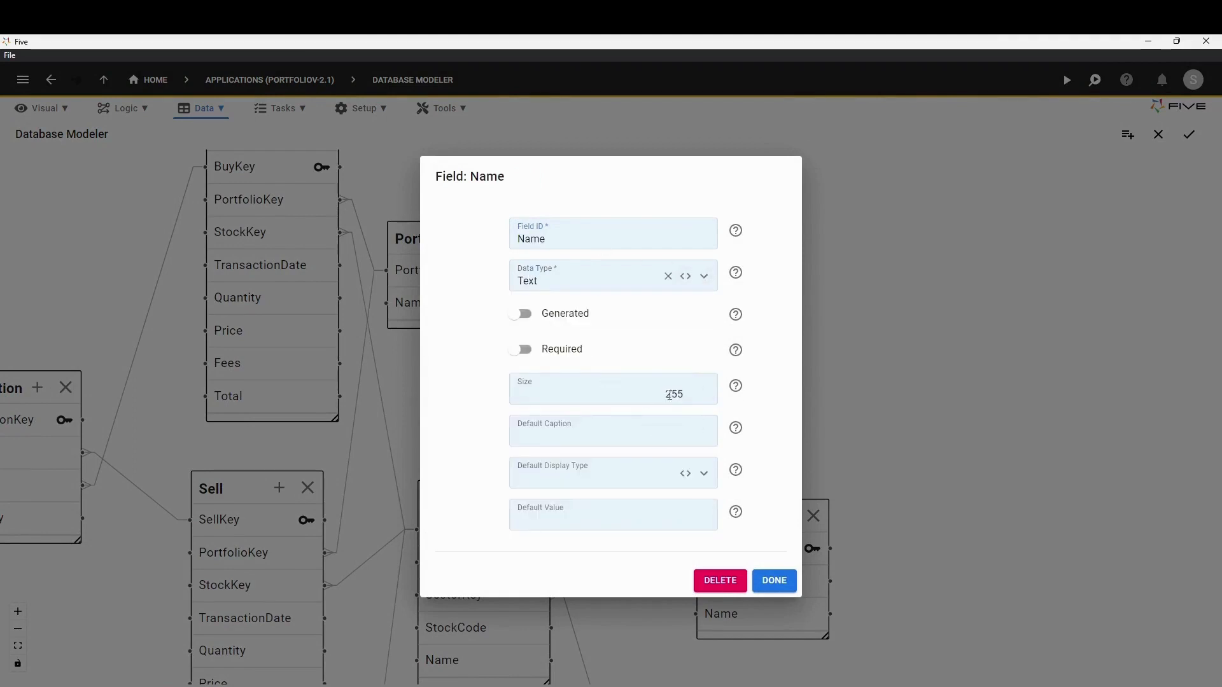
left_click(776, 581)
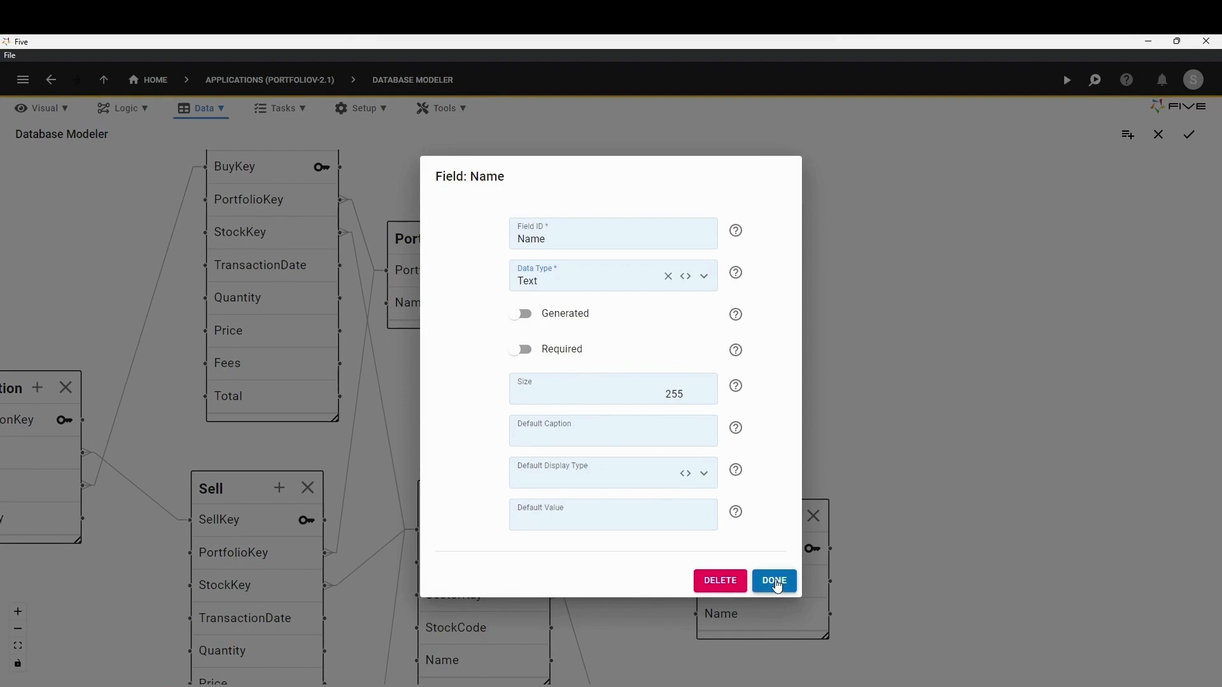
Enlarge and reposition the DummyTable box in the diagram, and delete the table
left_click_drag(773, 352, 835, 391)
scroll(778, 432, "down", 3)
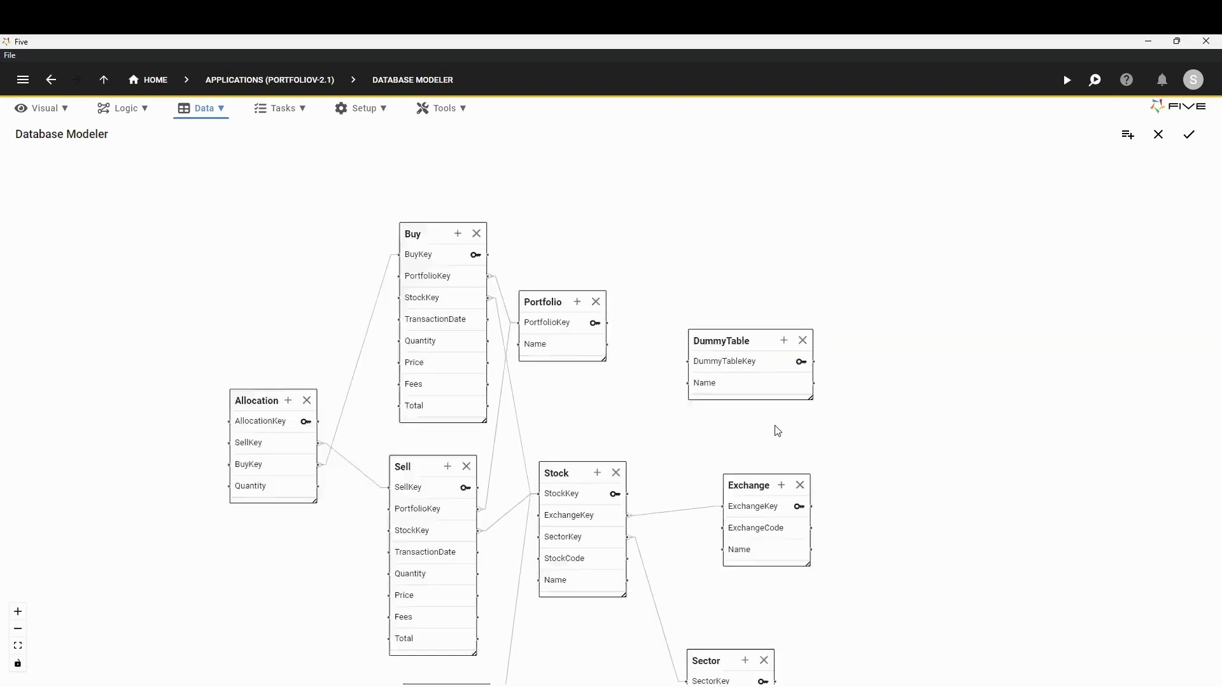
scroll(824, 436, "down", 2)
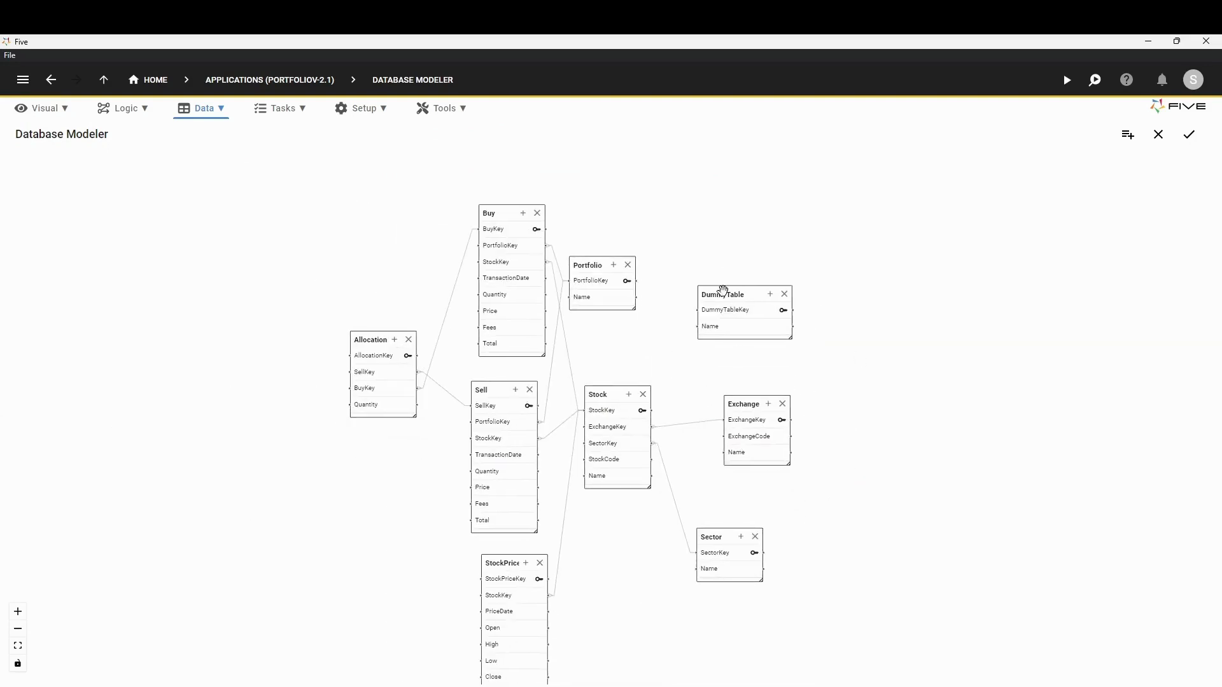
left_click_drag(723, 290, 696, 243)
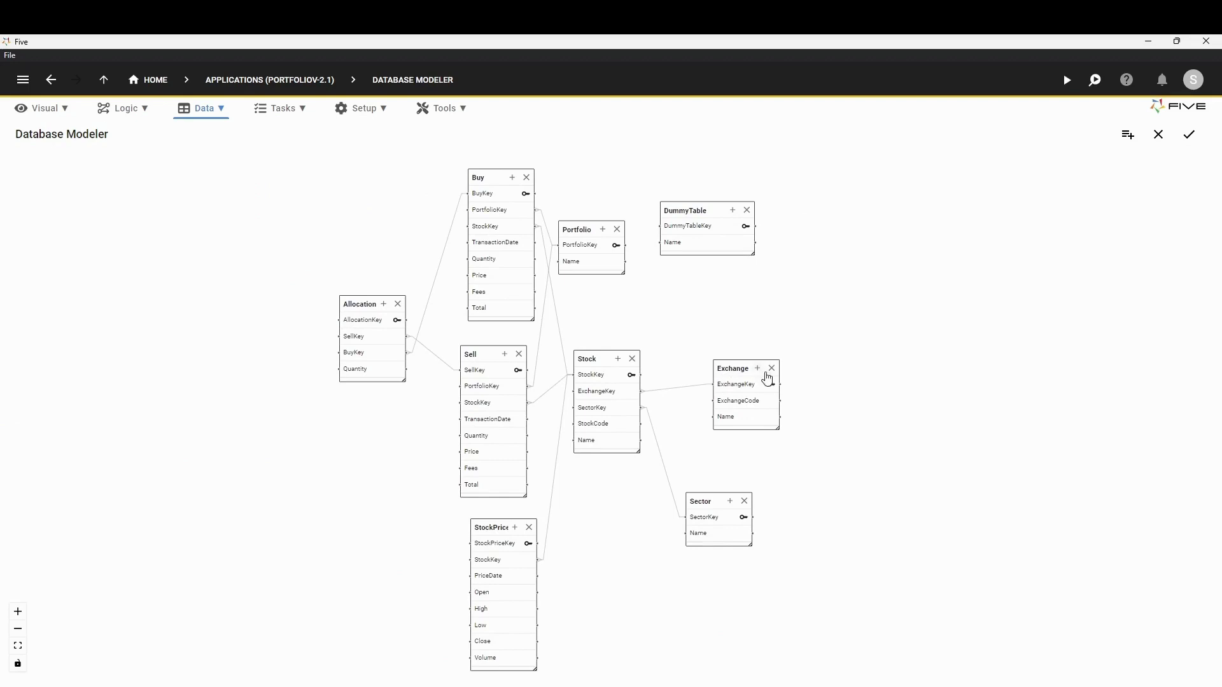
left_click(747, 210)
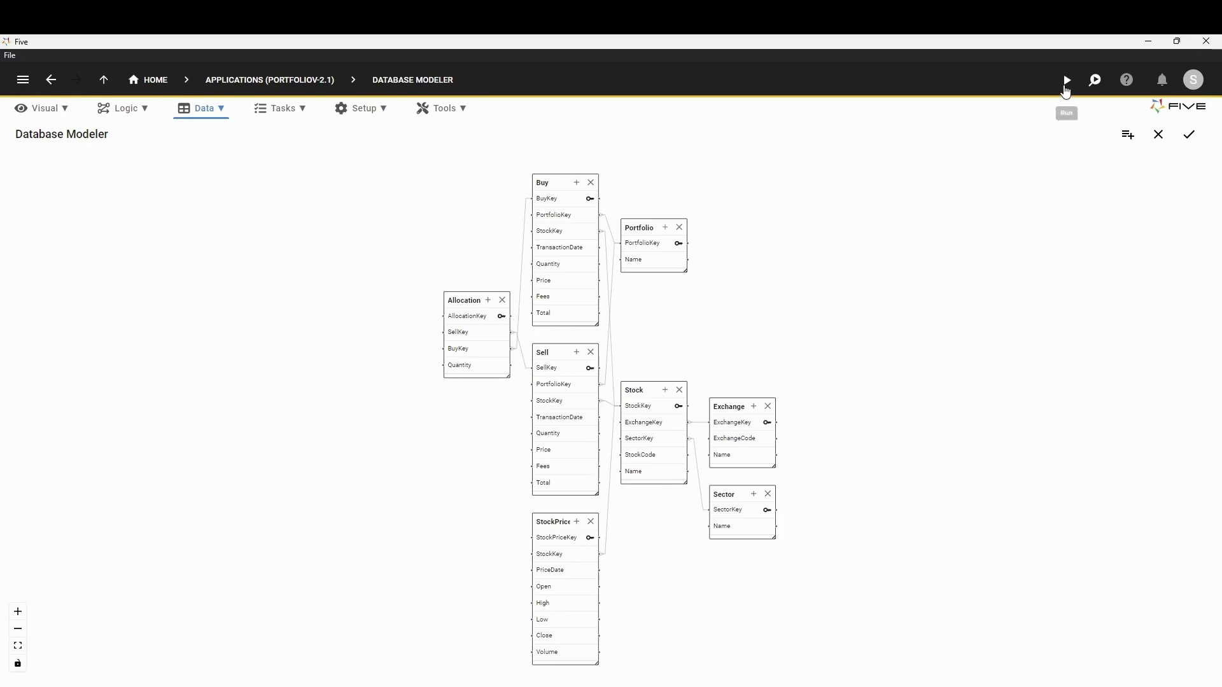
Run the PortfolioV-2.1 application and maximize its window
left_click(1064, 88)
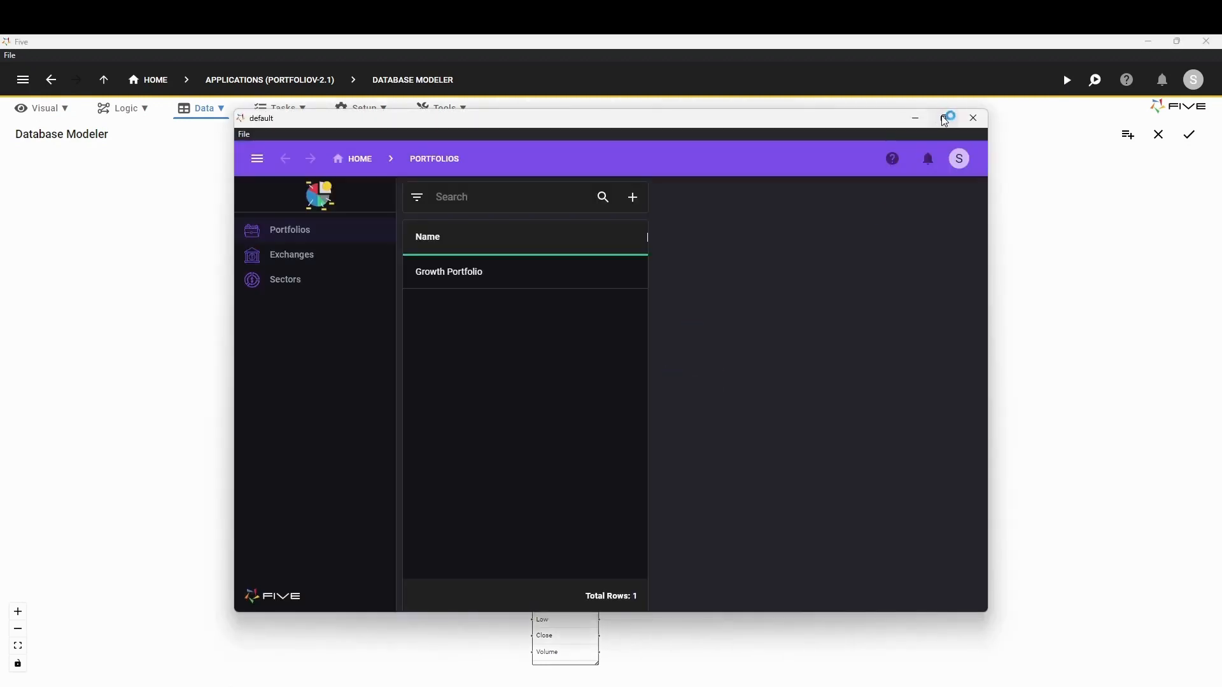
left_click(944, 120)
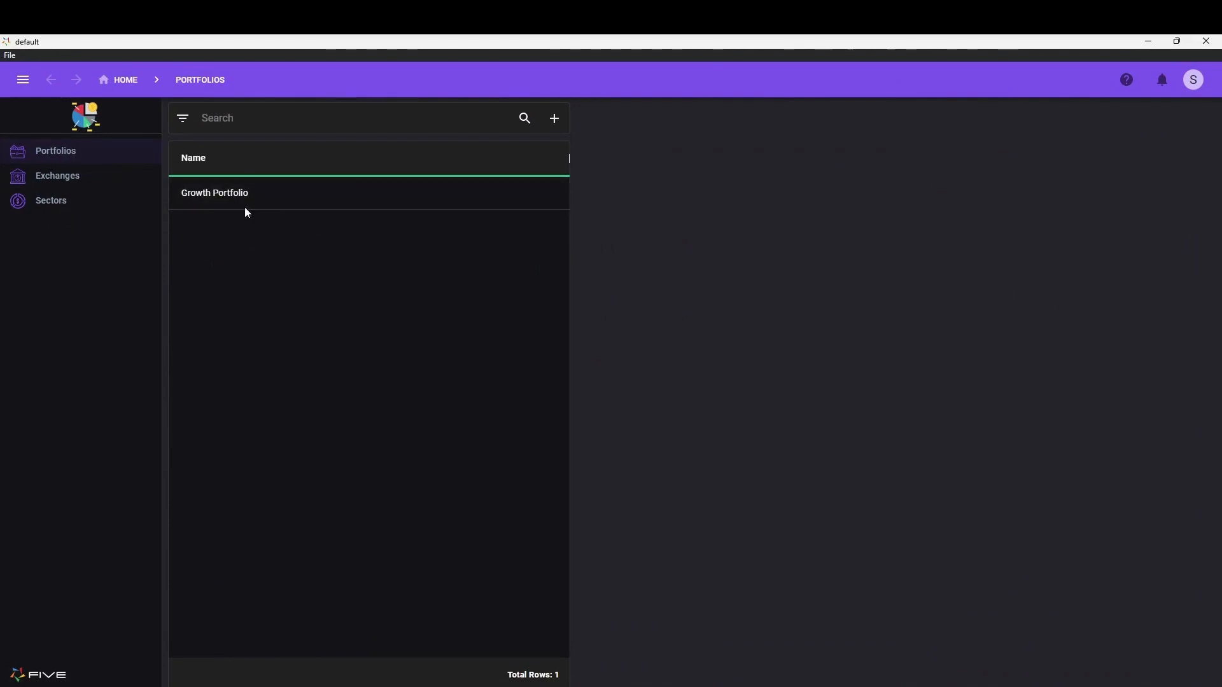
Visit the Exchanges and Sectors screens, and look through the prices of the Tabcorp stock under the Consumer Descretionary sector
left_click(81, 181)
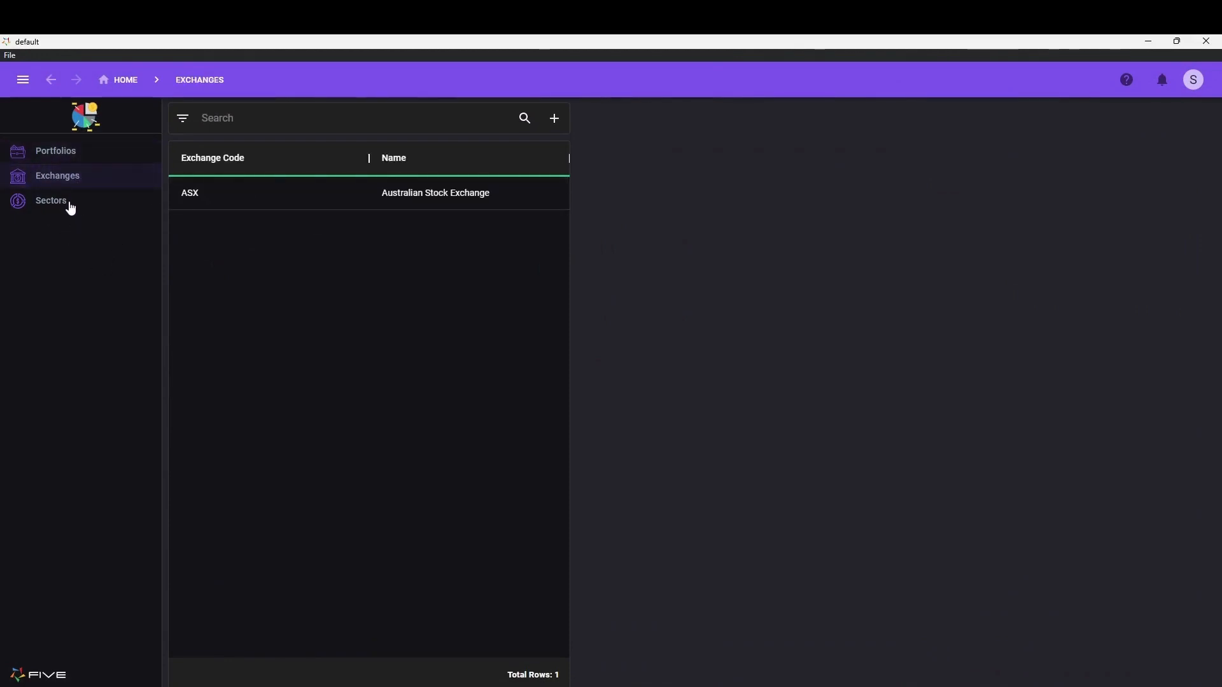
left_click(71, 203)
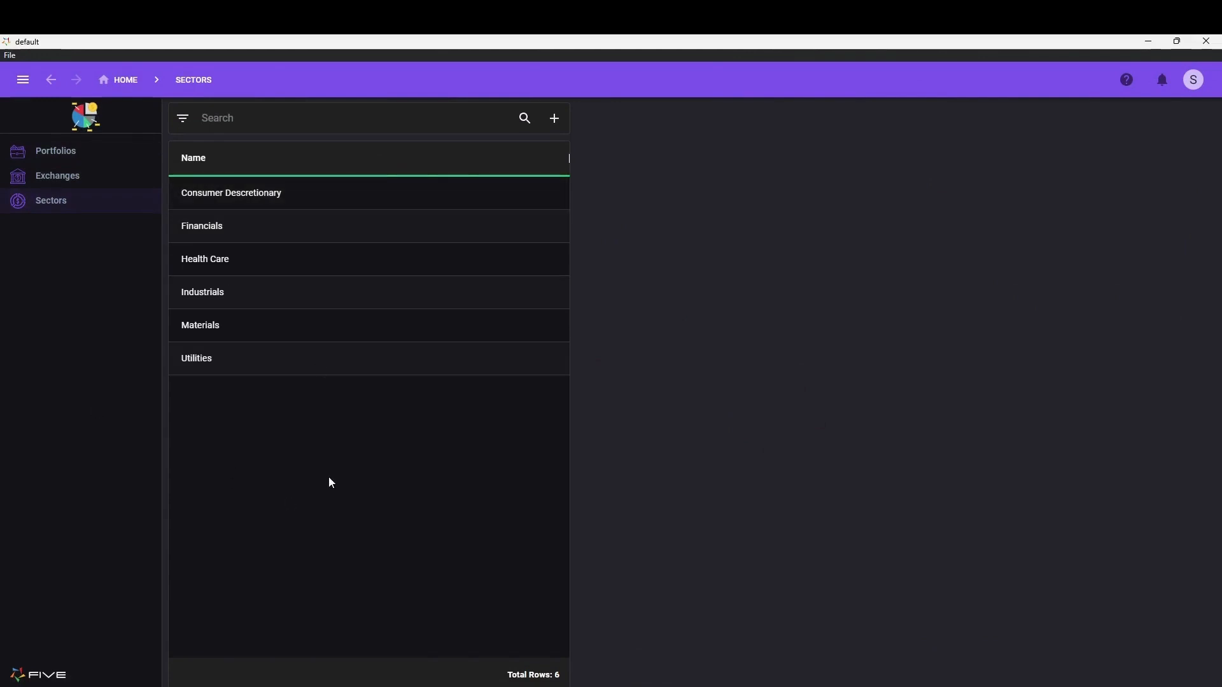
left_click(241, 197)
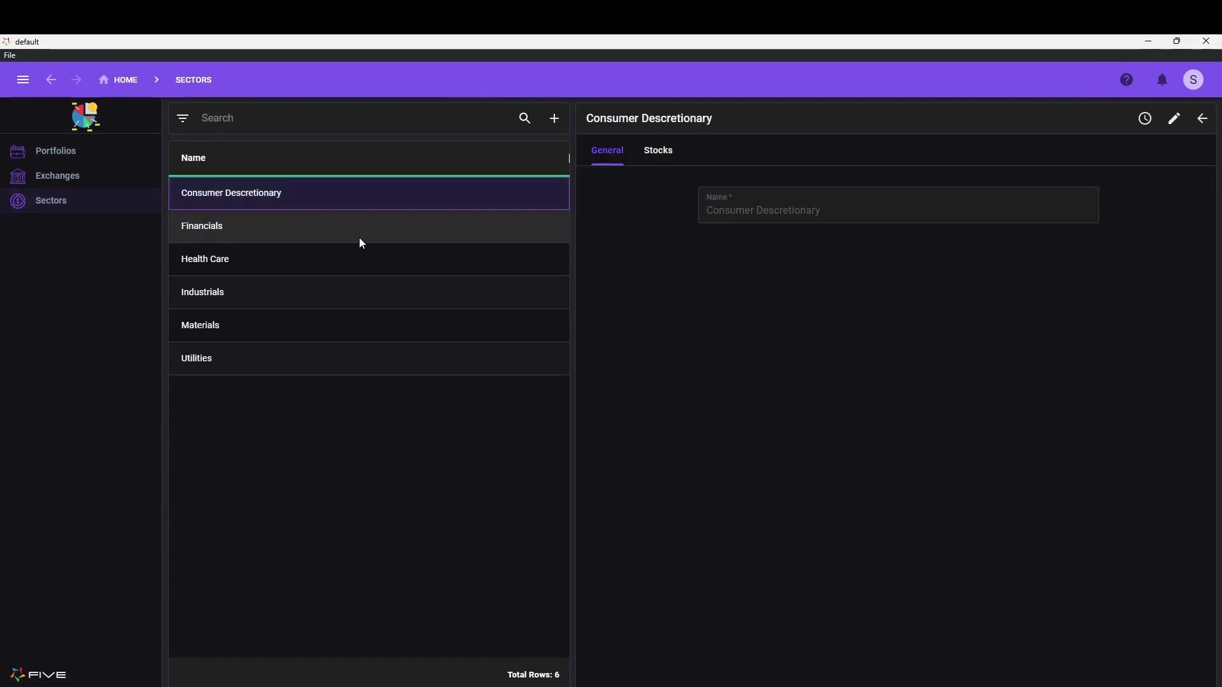
left_click(658, 161)
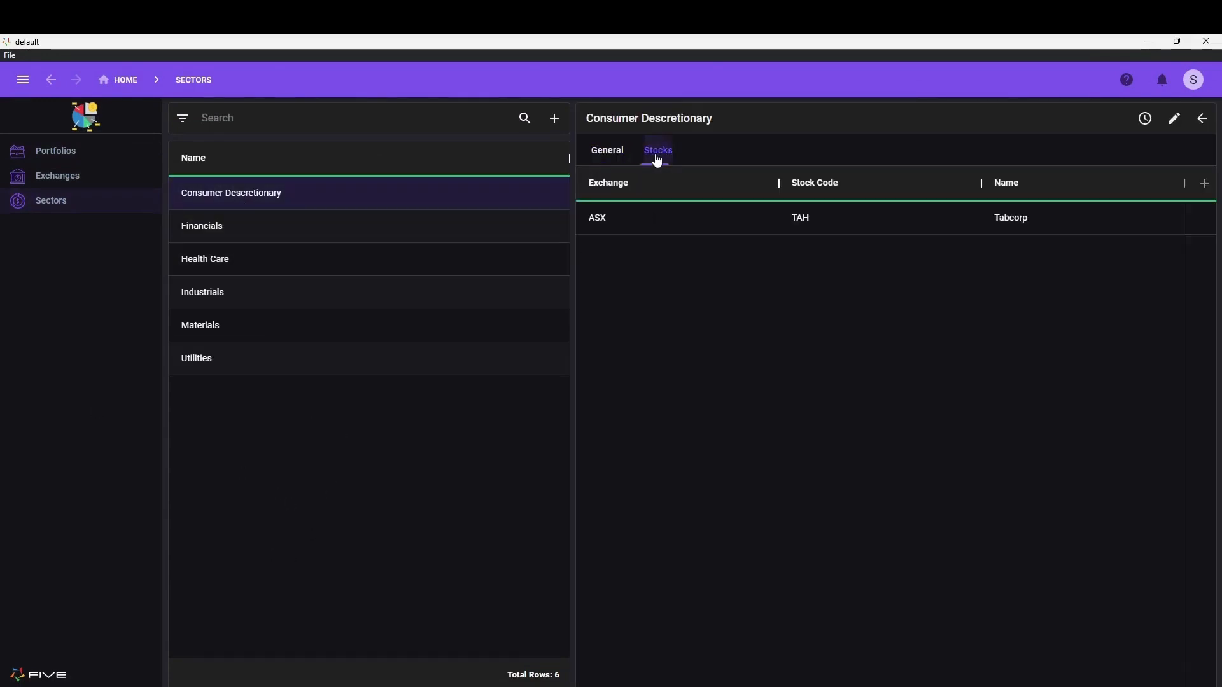
left_click(637, 219)
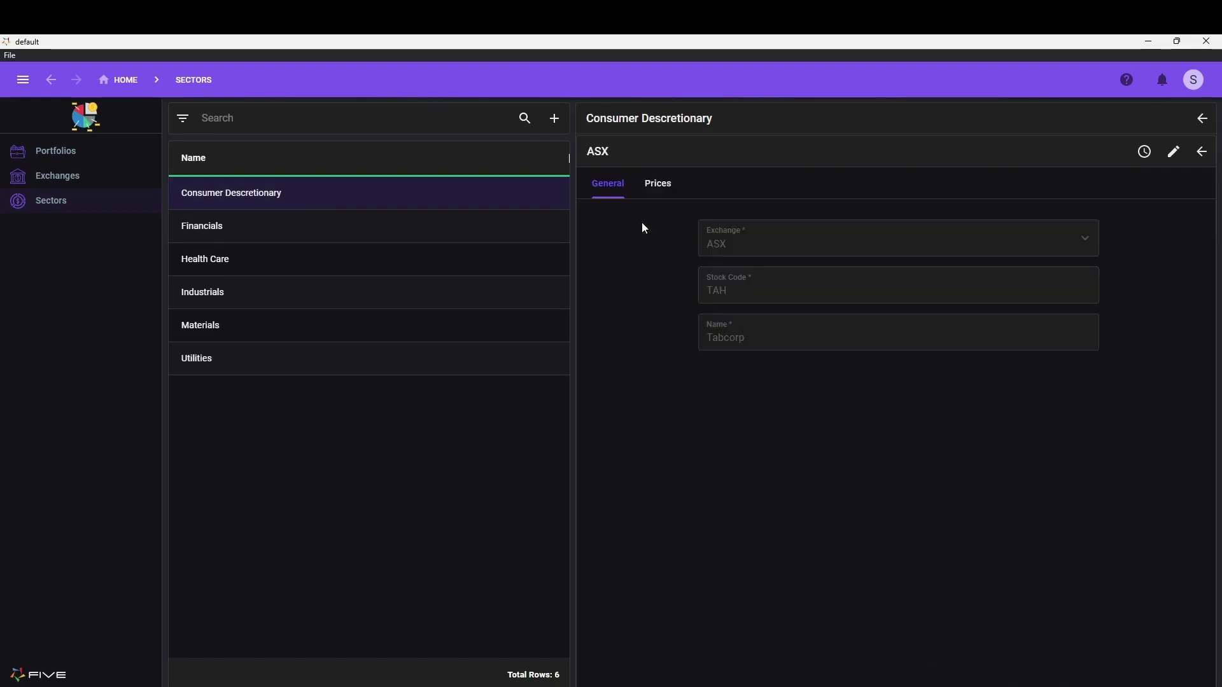
left_click(657, 185)
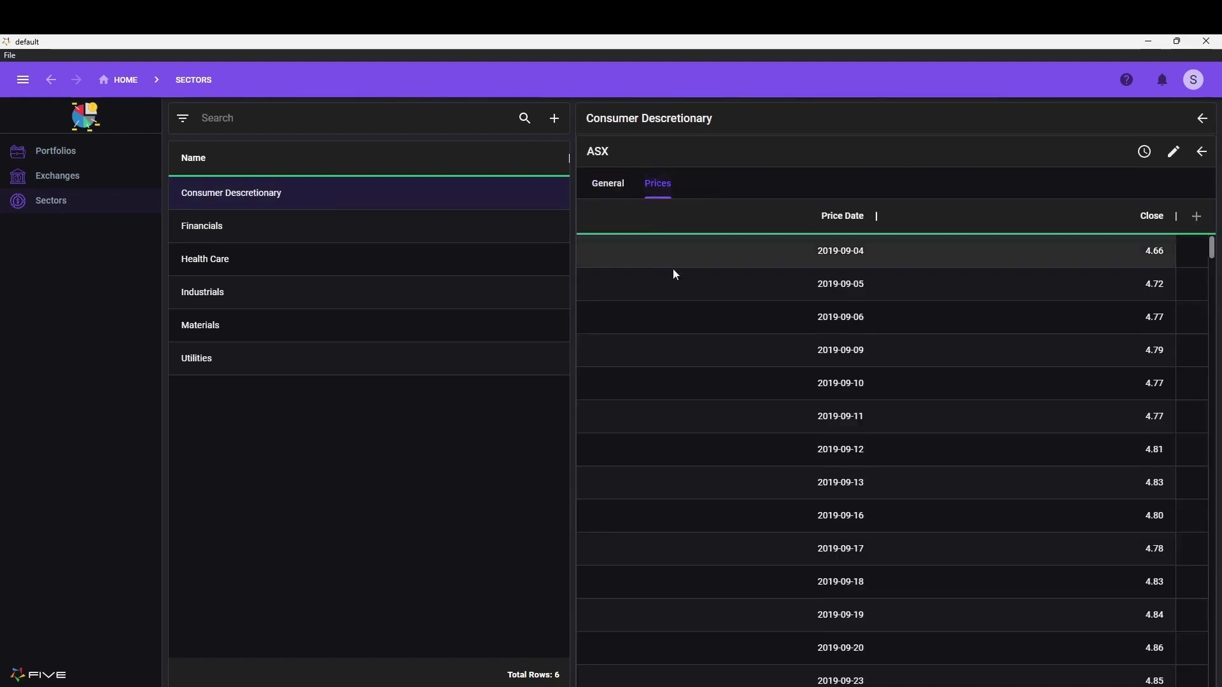
scroll(682, 311, "down", 10)
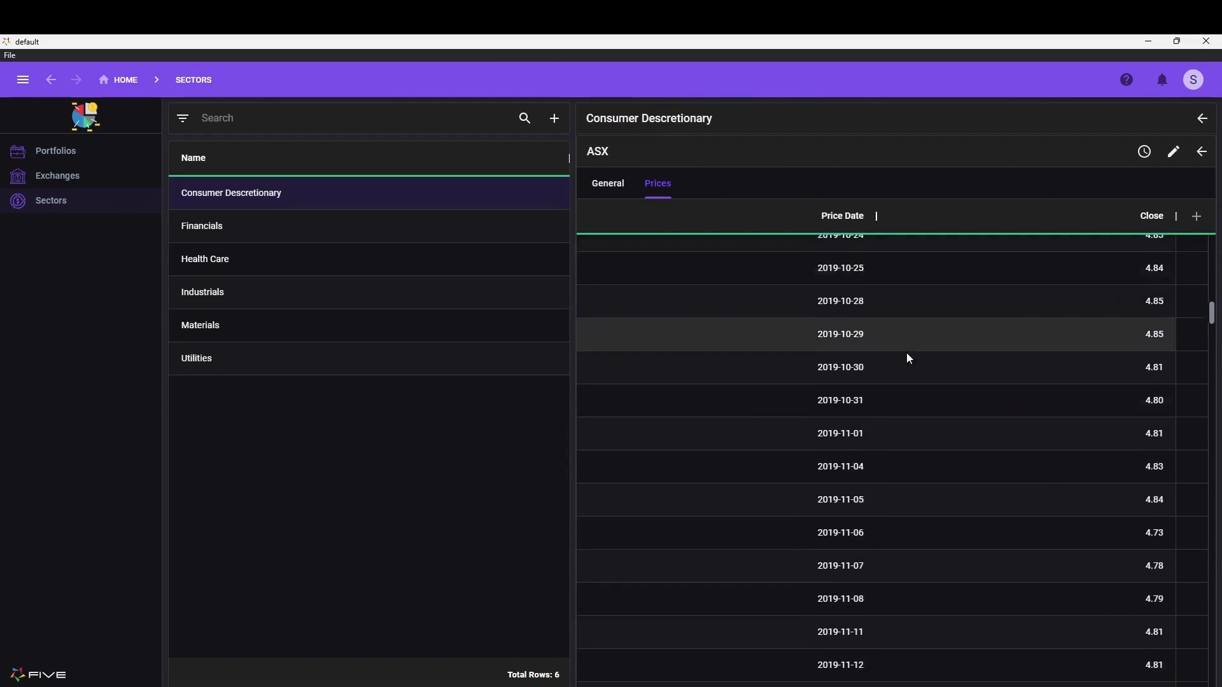
scroll(827, 363, "up", 5)
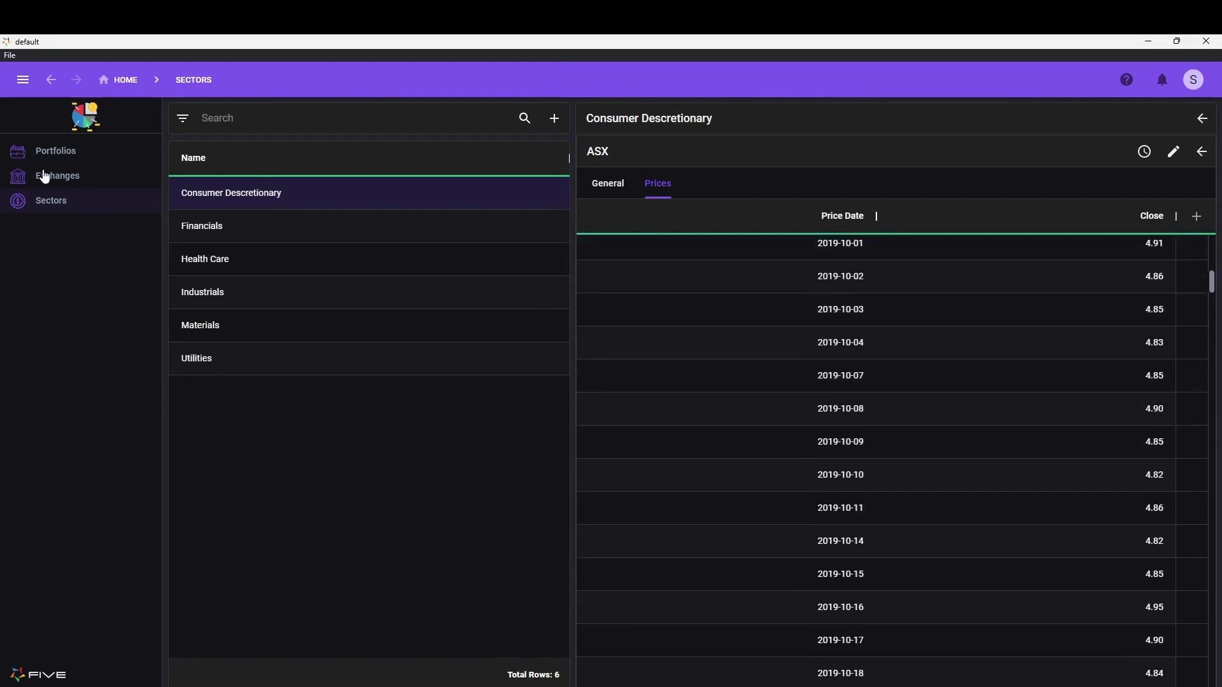
Open the stocks of the ASX exchange and look through the prices of National Australia Bank
left_click(45, 177)
left_click(211, 195)
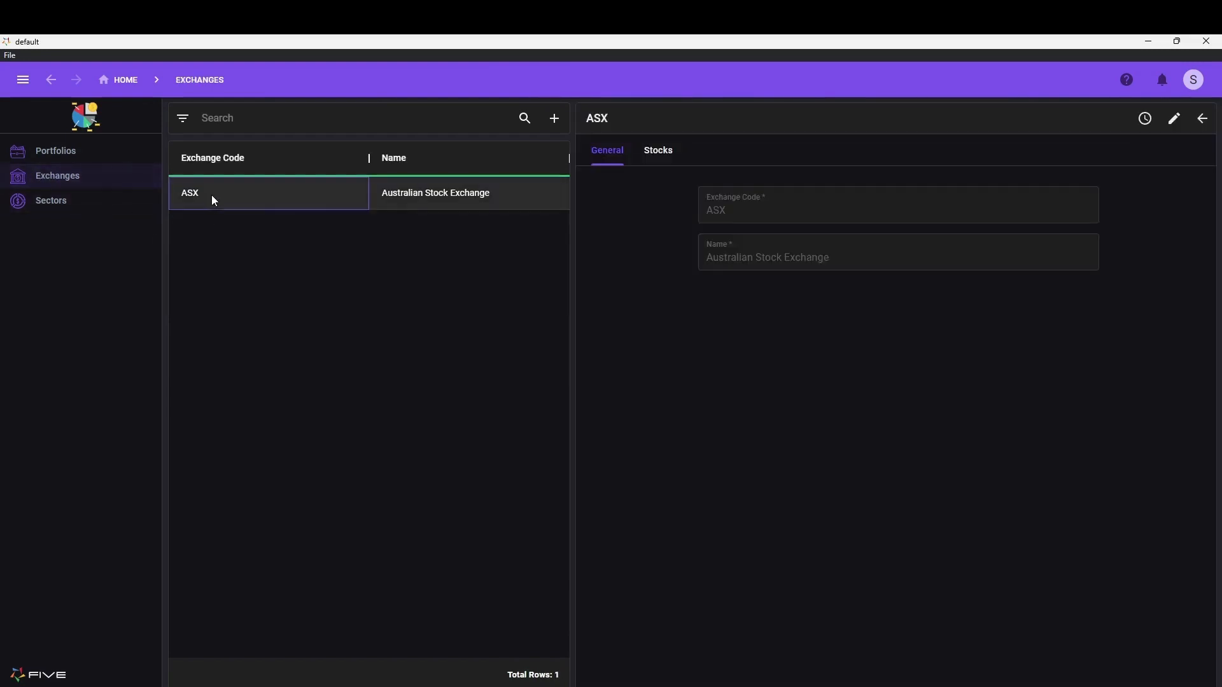
left_click(658, 152)
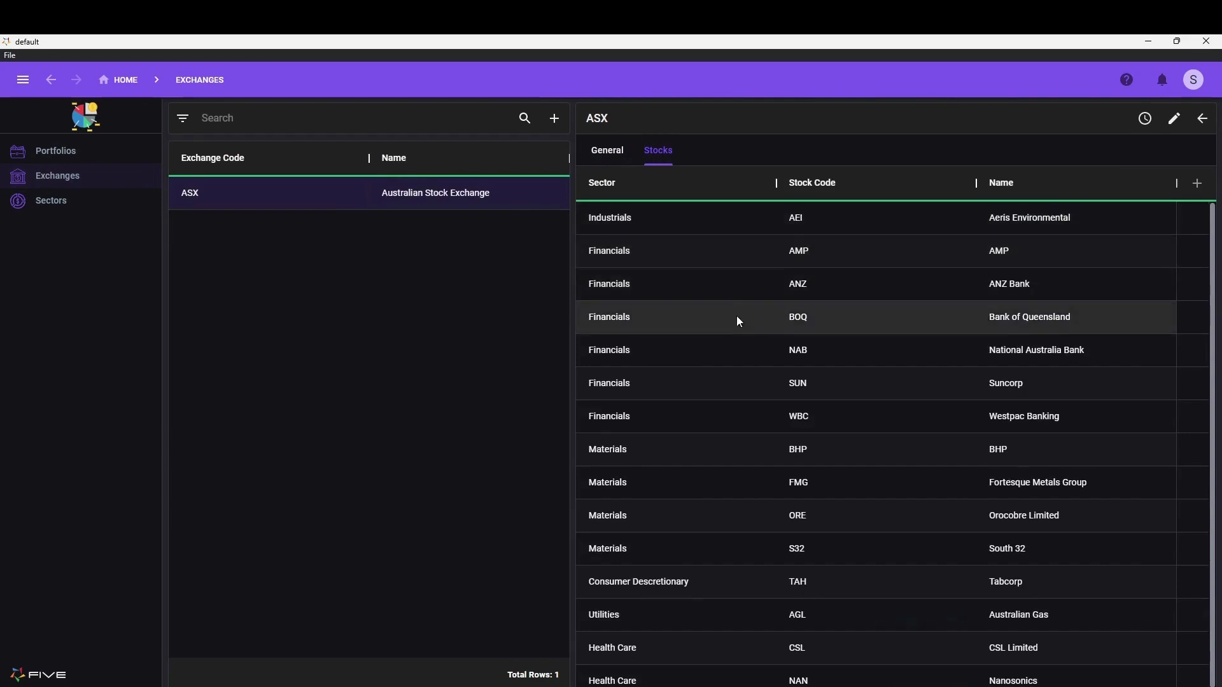
left_click(698, 361)
left_click(657, 183)
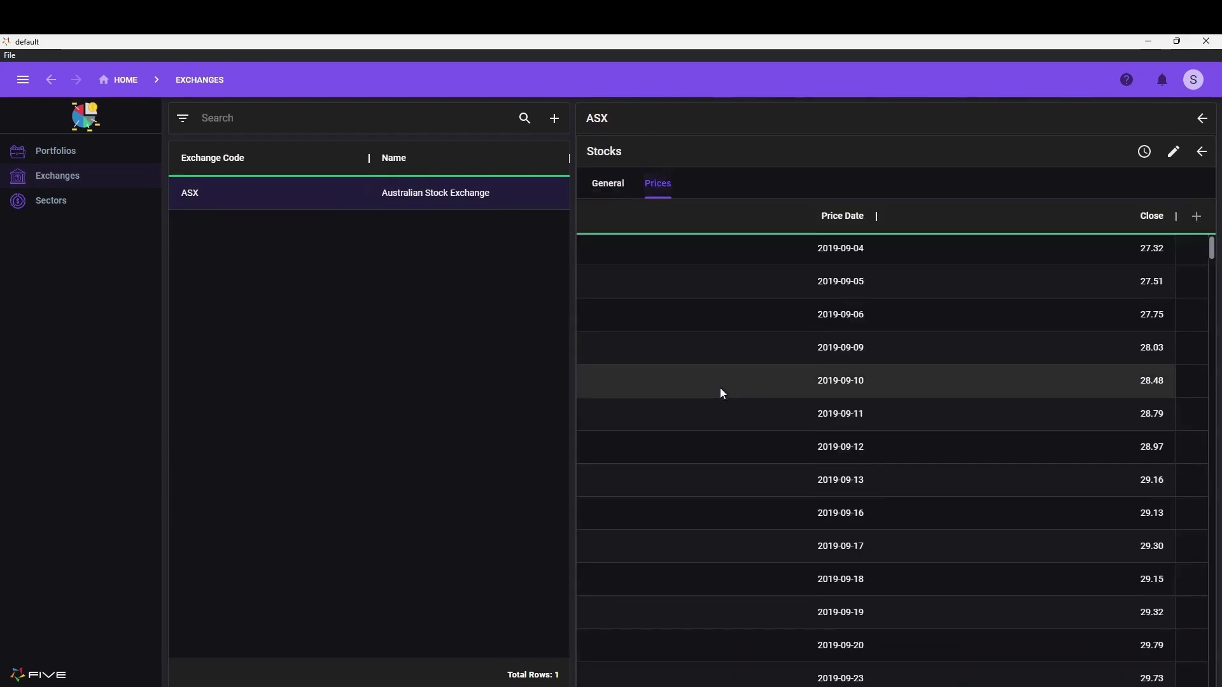
scroll(718, 395, "down", 5)
scroll(743, 405, "up", 2)
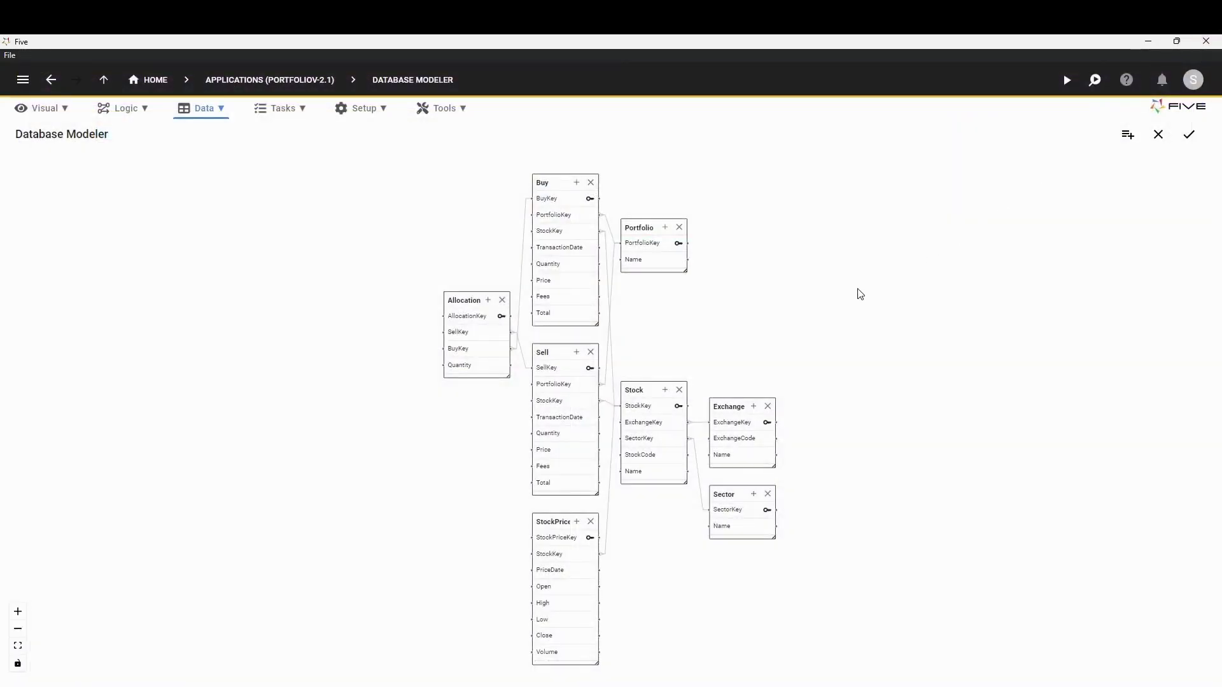
Try the form wizard with Stock as the main table, review the form's field settings, and discard it
left_click(37, 110)
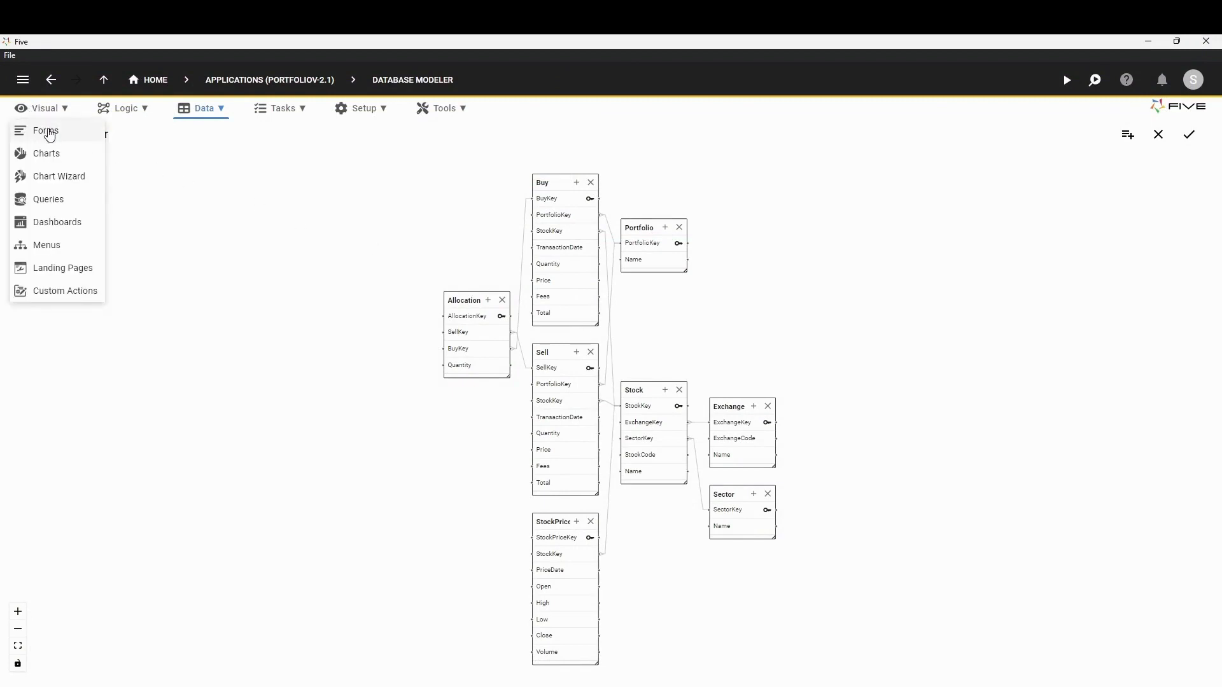
left_click(49, 134)
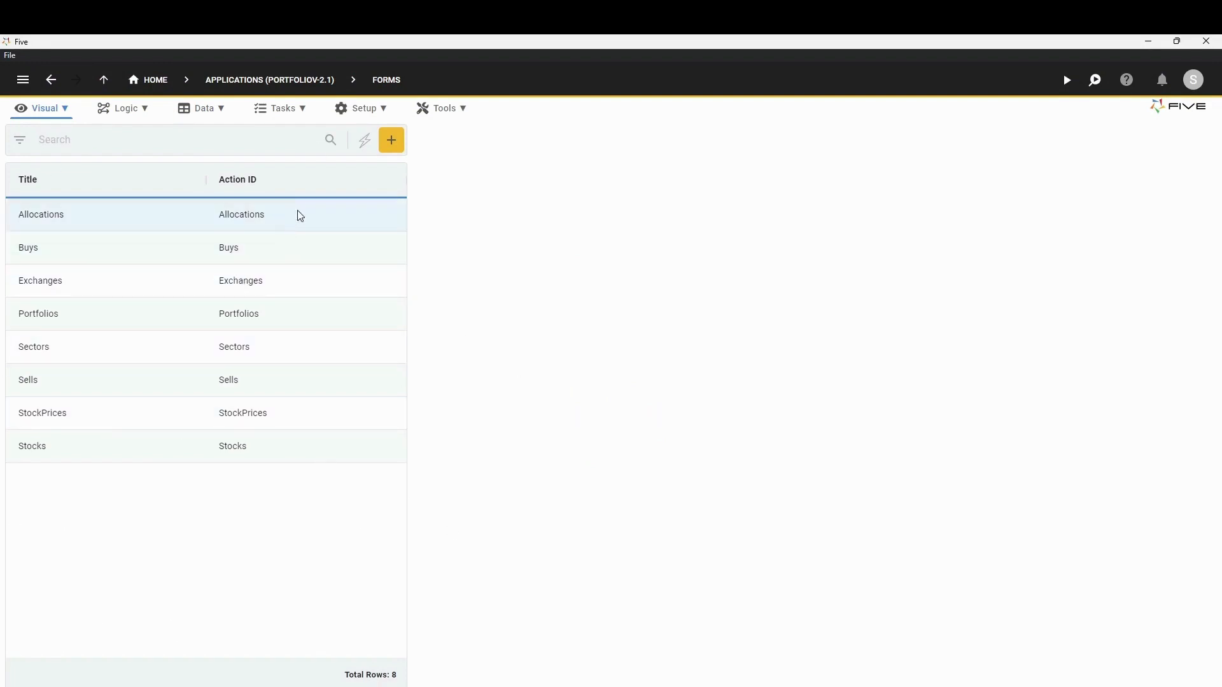
left_click(366, 144)
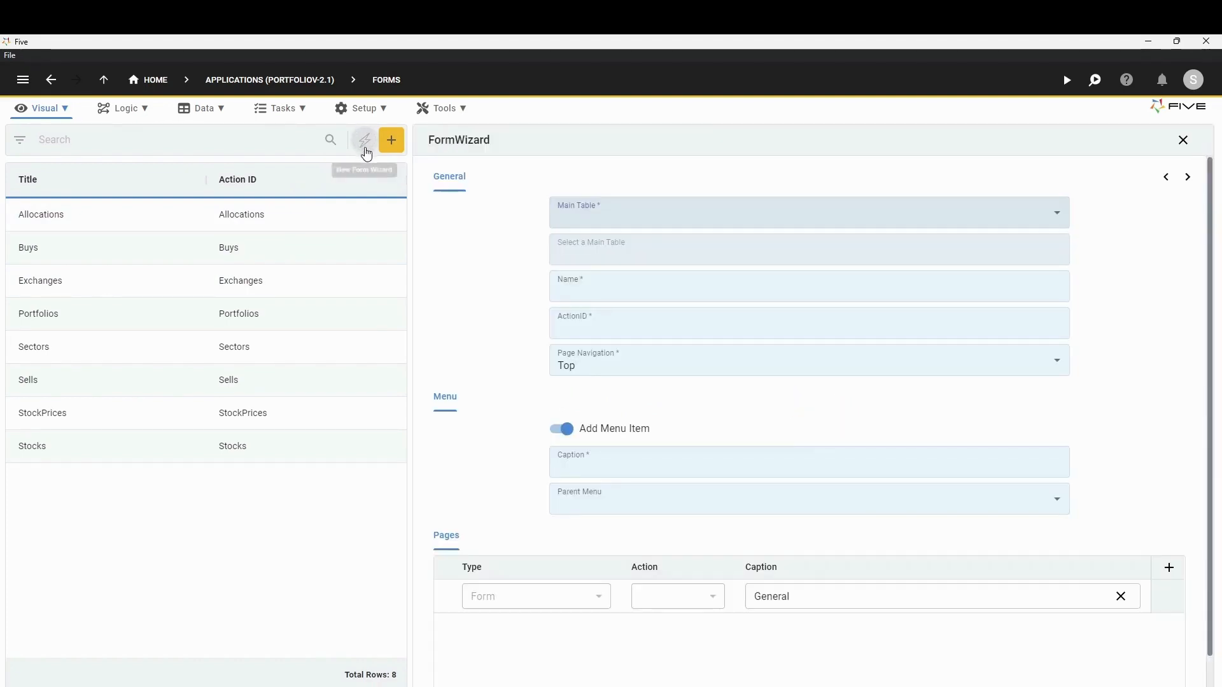
left_click(604, 225)
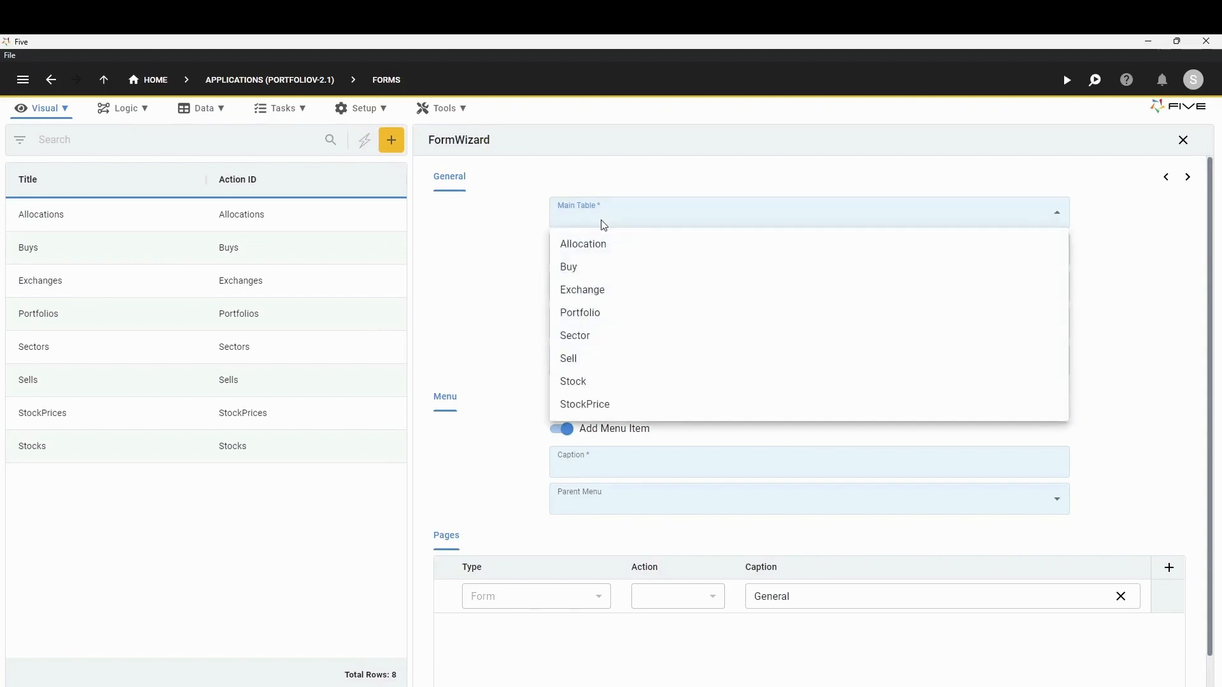
left_click(587, 384)
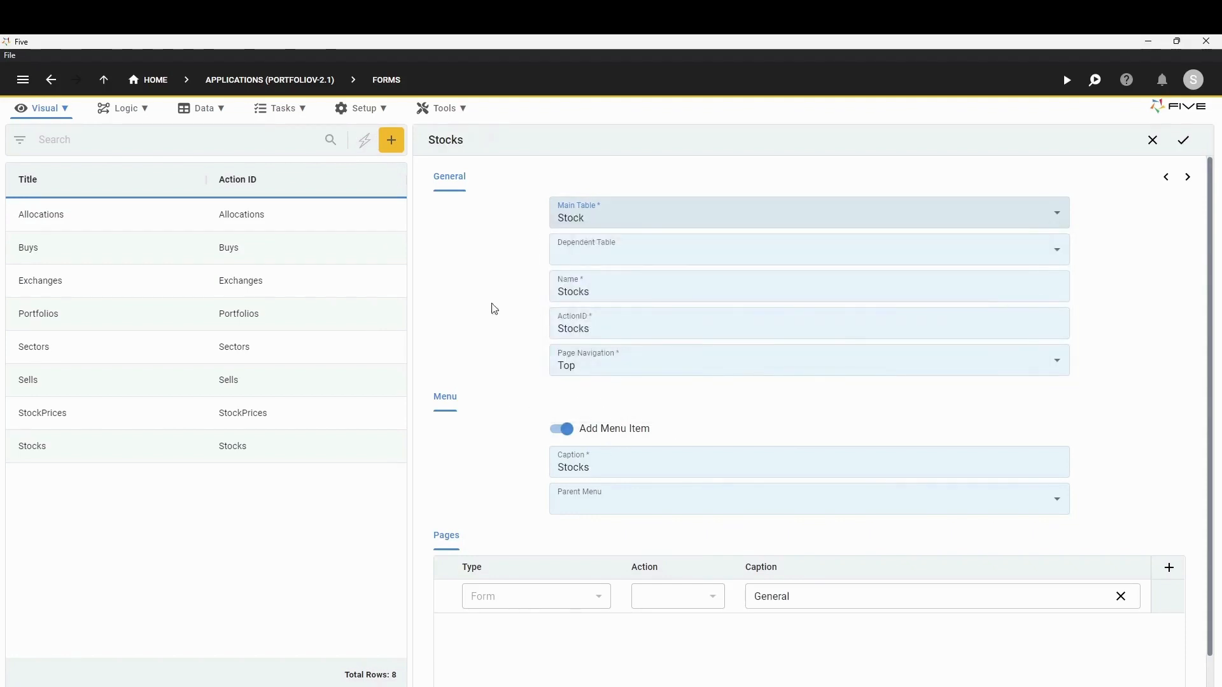
scroll(654, 477, "down", 2)
scroll(998, 372, "up", 2)
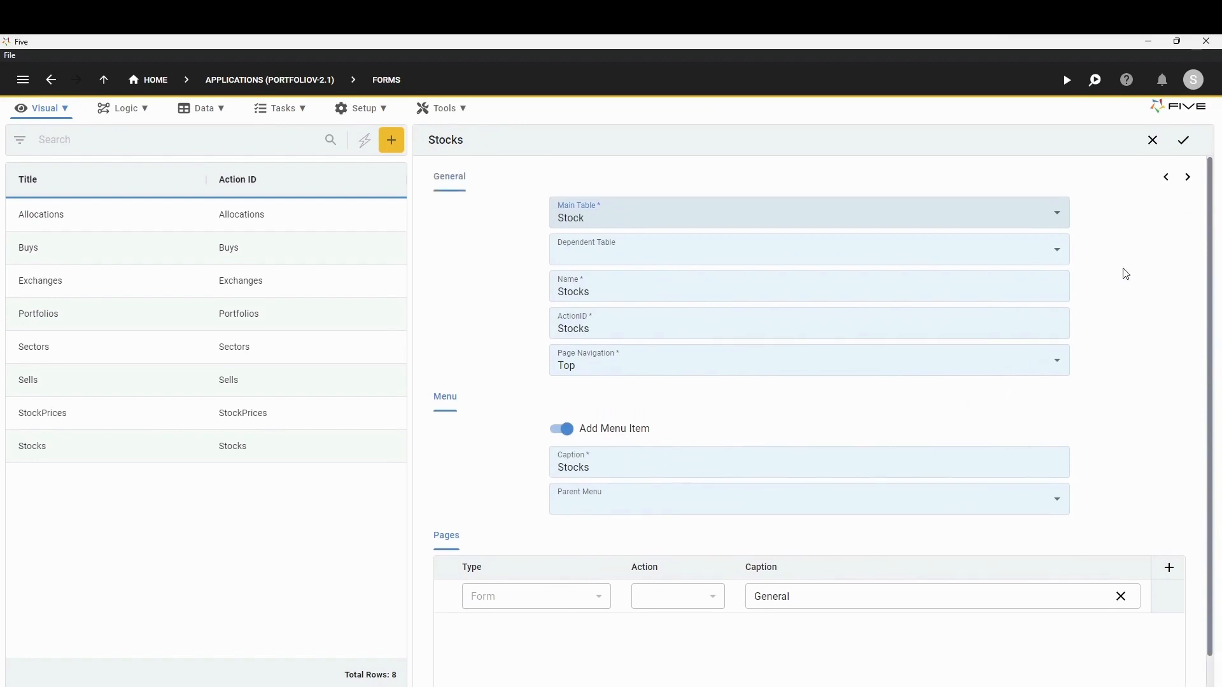
left_click(1188, 177)
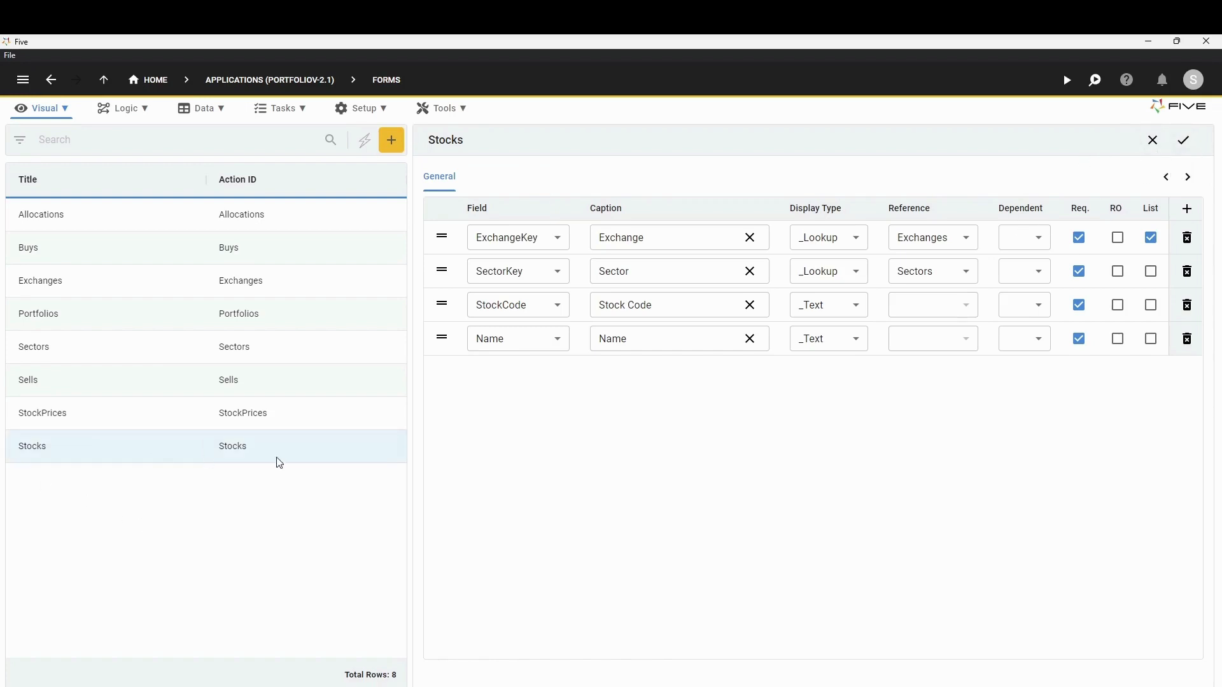
left_click(1152, 142)
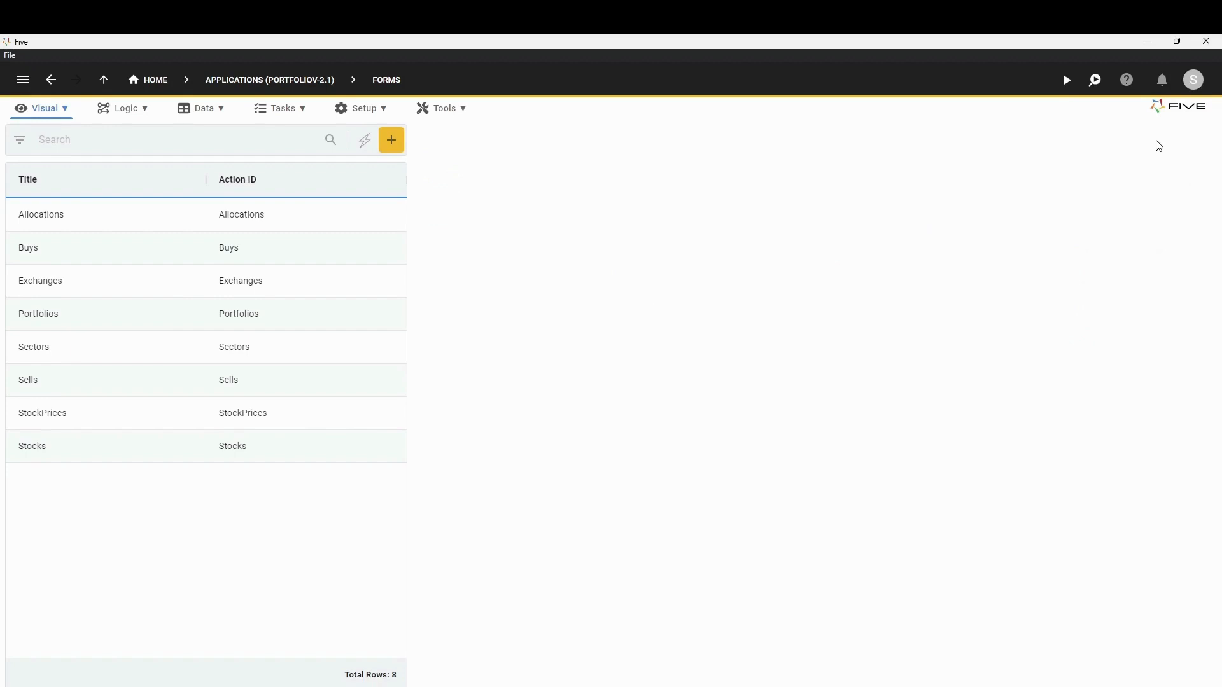
Run the application in a maximized window and open the AMP buy record of the Growth Portfolio
left_click(1067, 79)
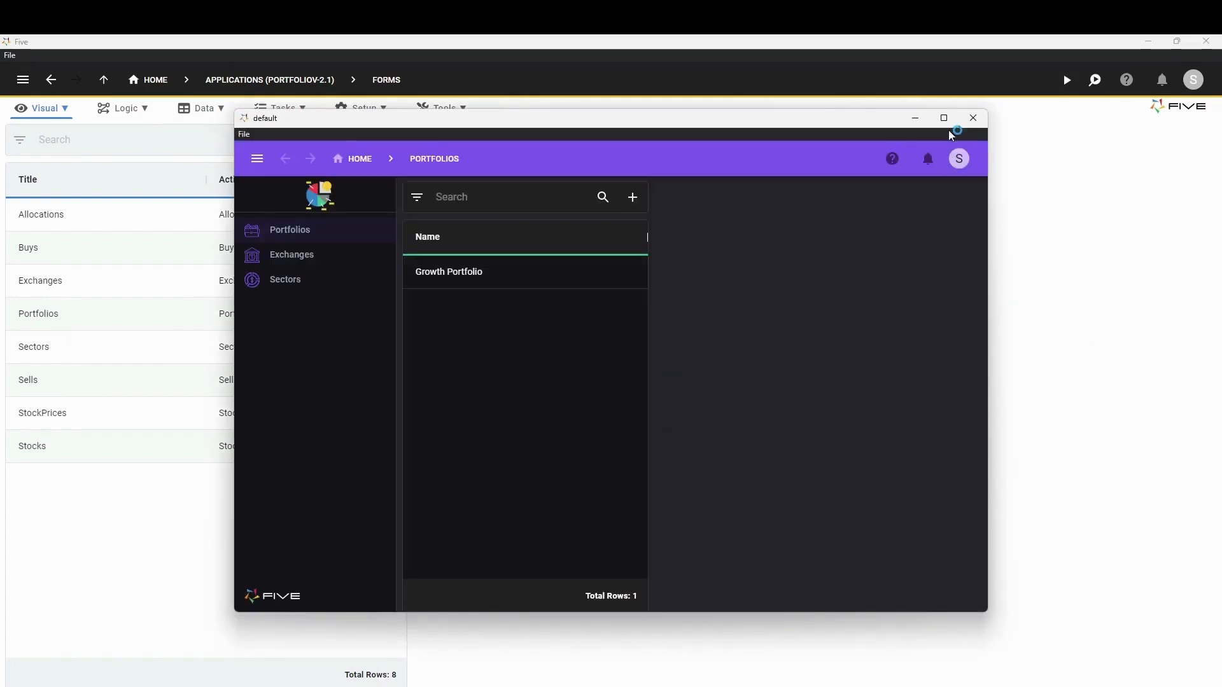
left_click(944, 117)
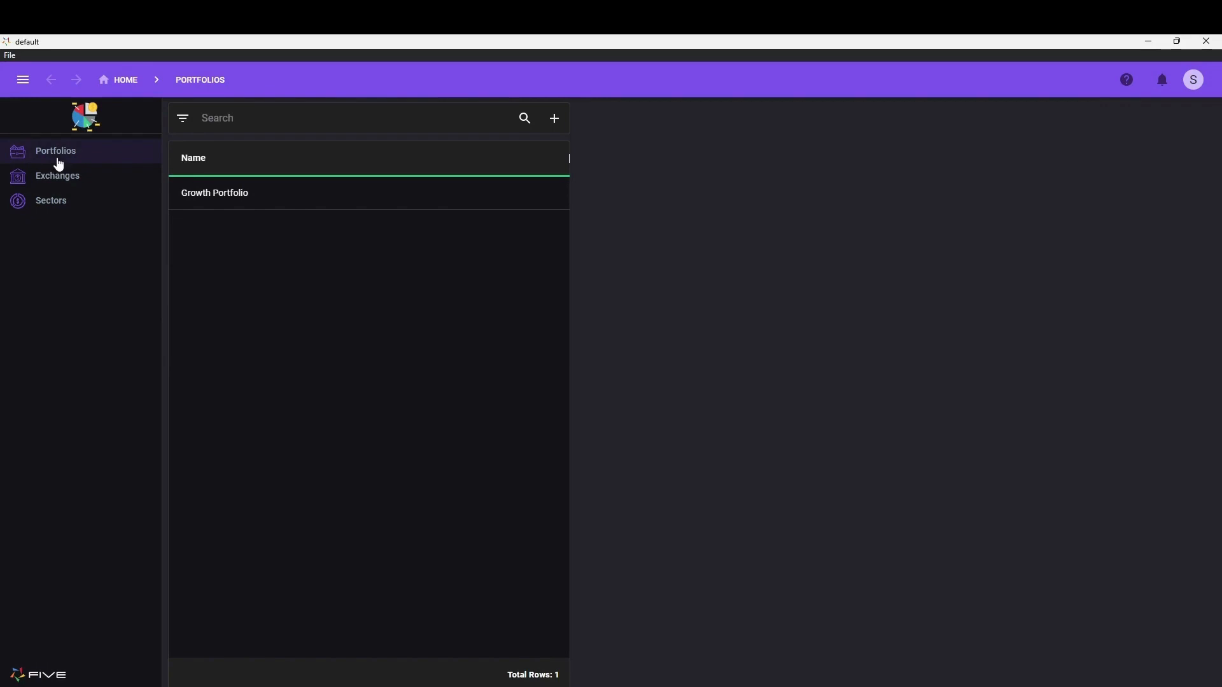
left_click(371, 207)
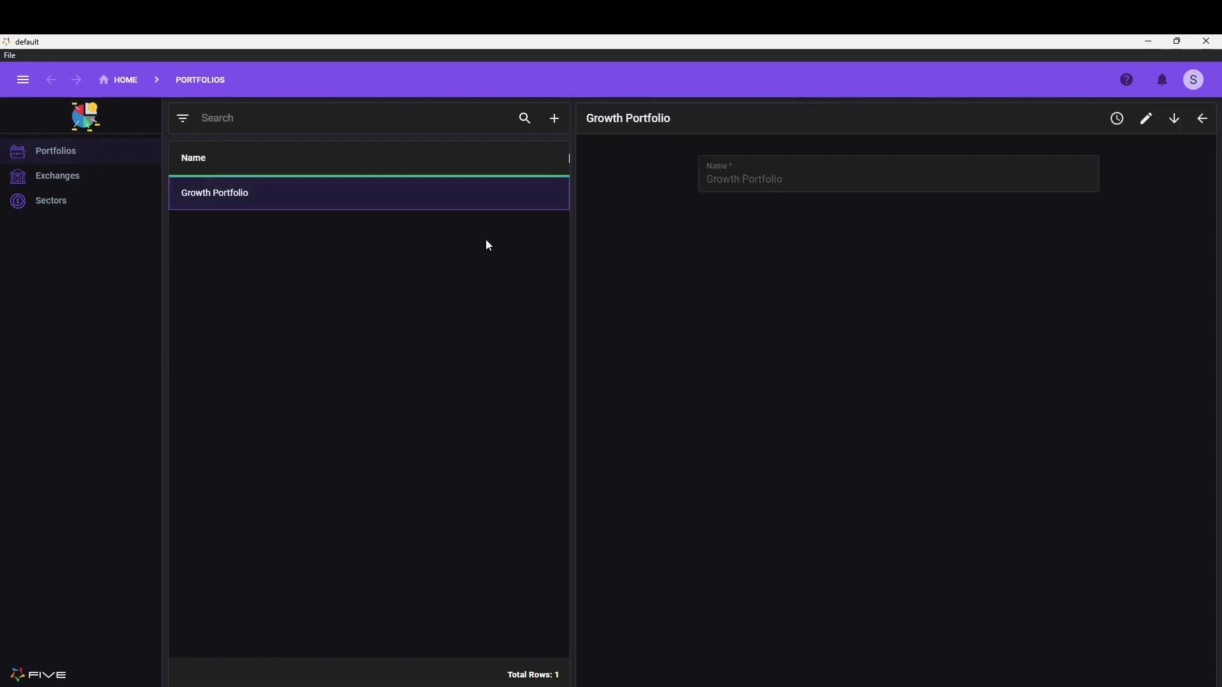
left_click(1176, 121)
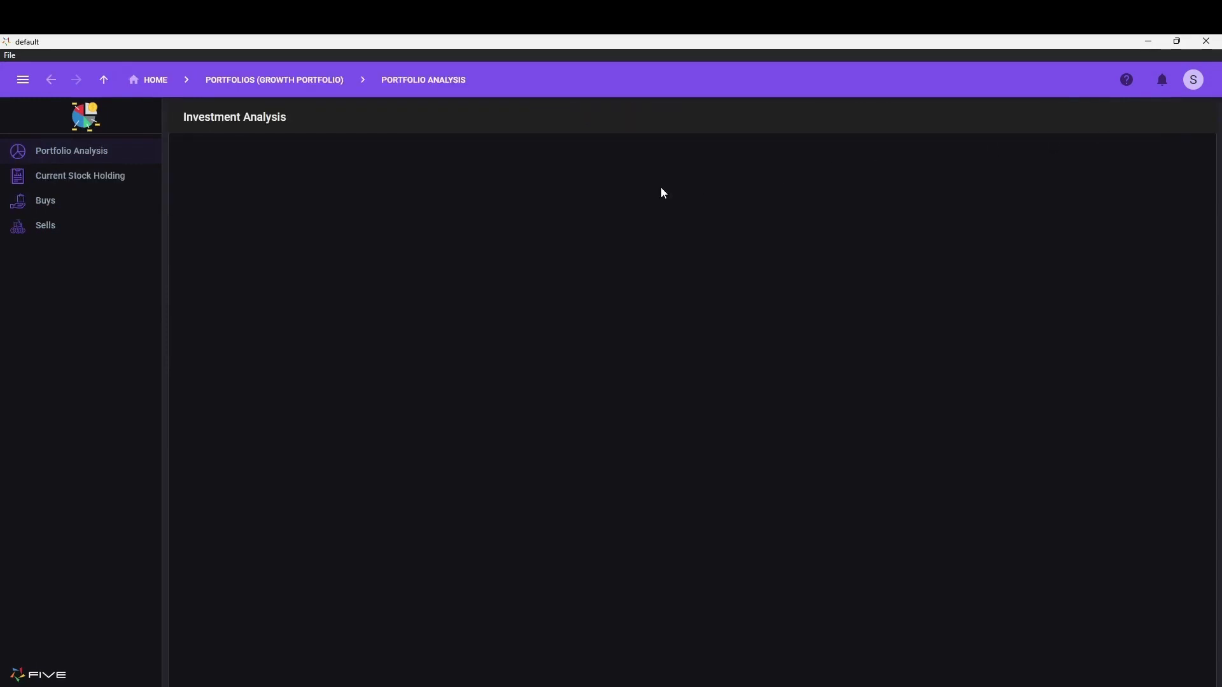
left_click(57, 211)
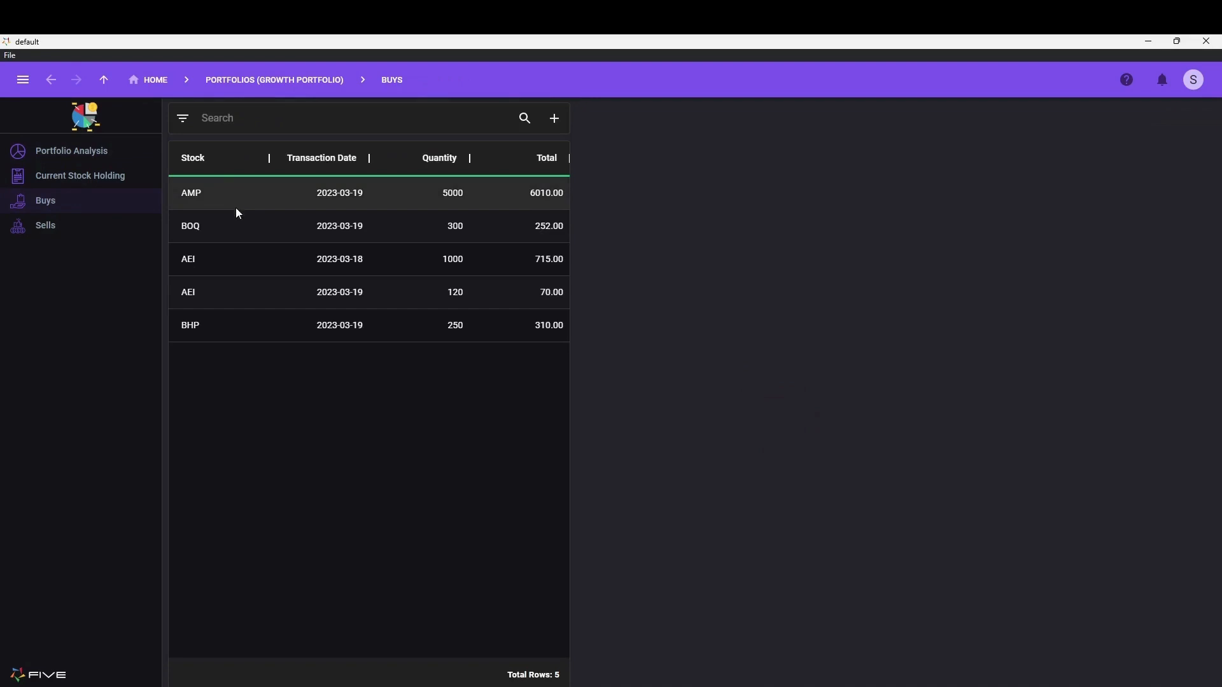
left_click(189, 195)
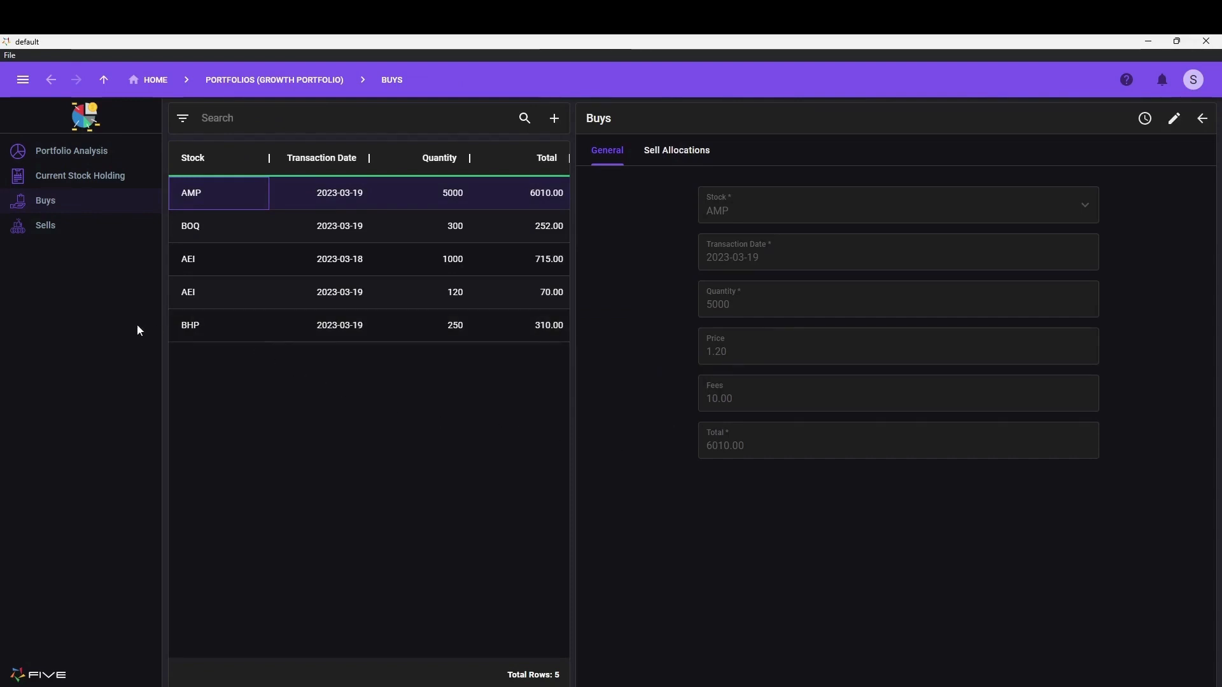
Filter the buys to a minimum quantity of 1000 and a maximum of 5000, and search the list for "Am"
left_click(186, 126)
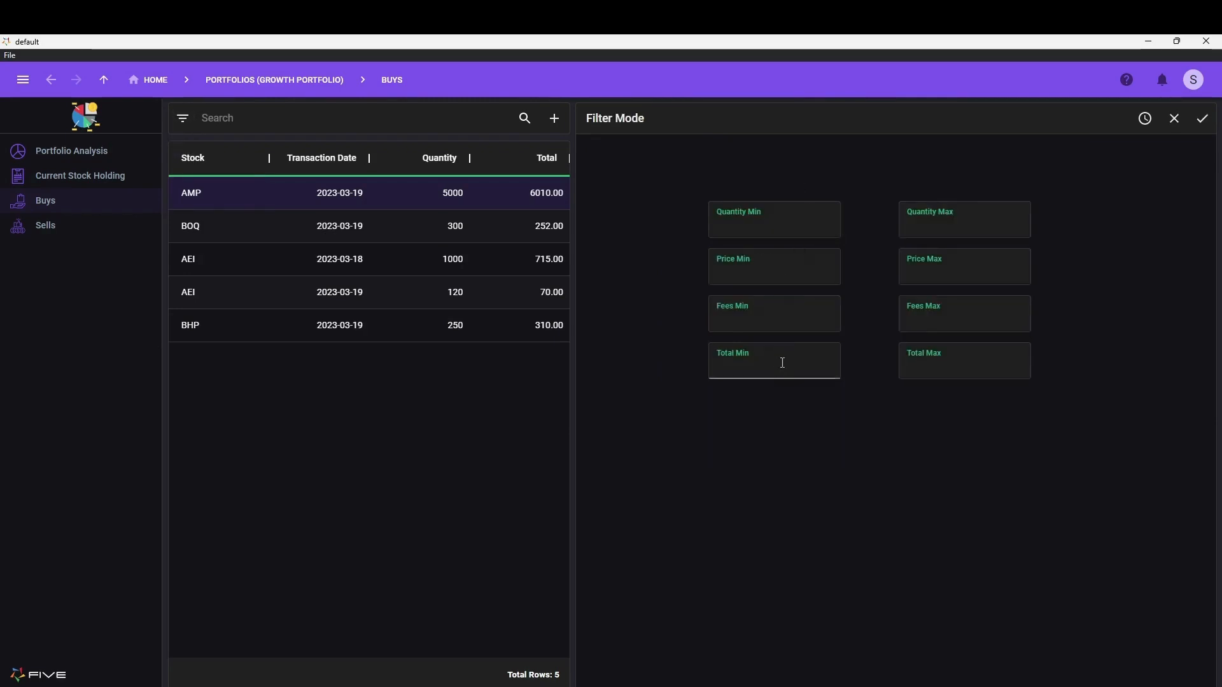
left_click(794, 231)
type("1000")
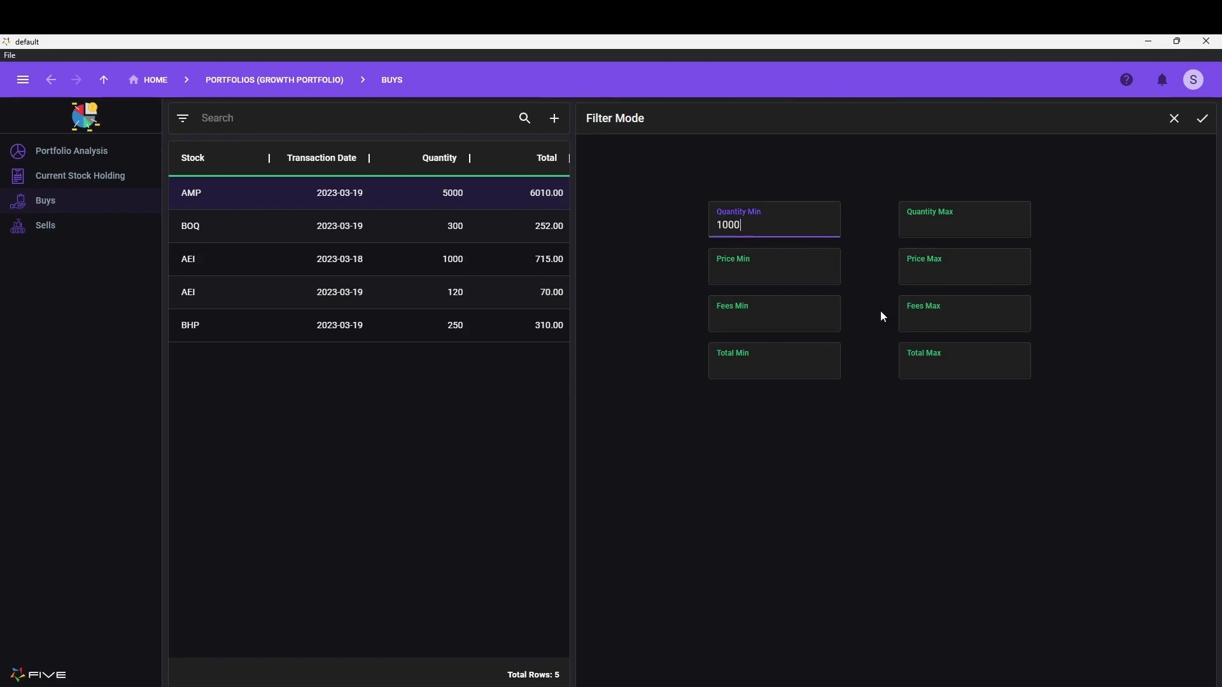
left_click(974, 226)
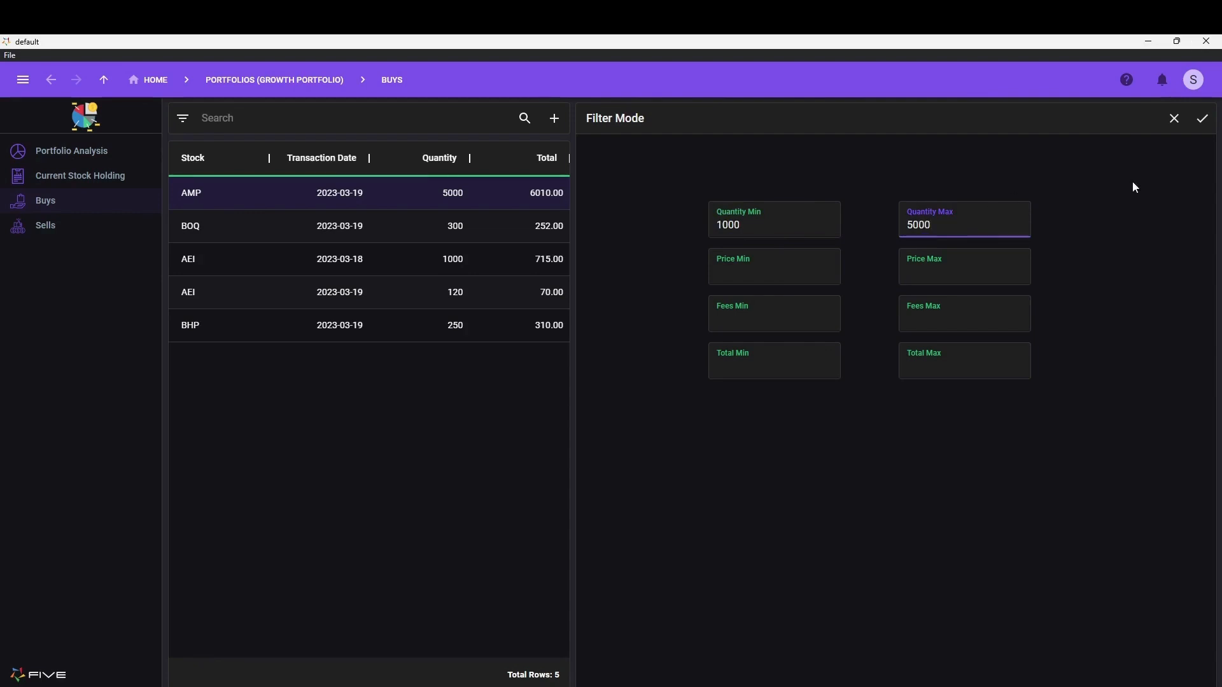
left_click(1205, 129)
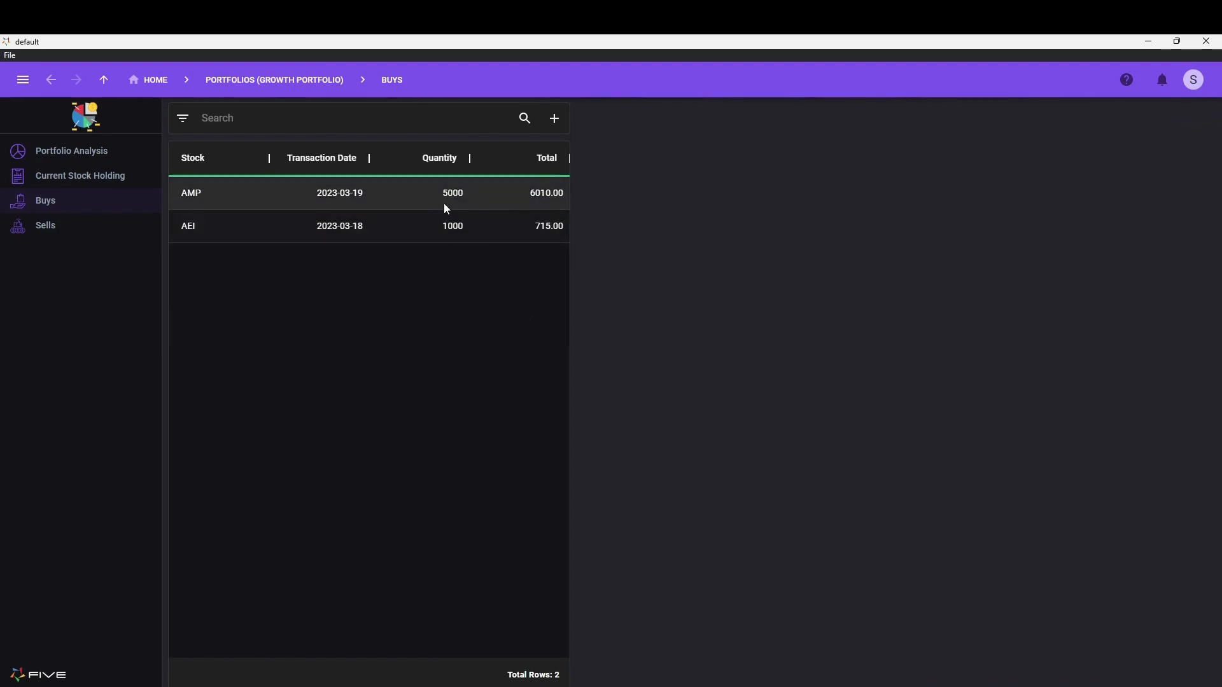
left_click(239, 115)
type("Am")
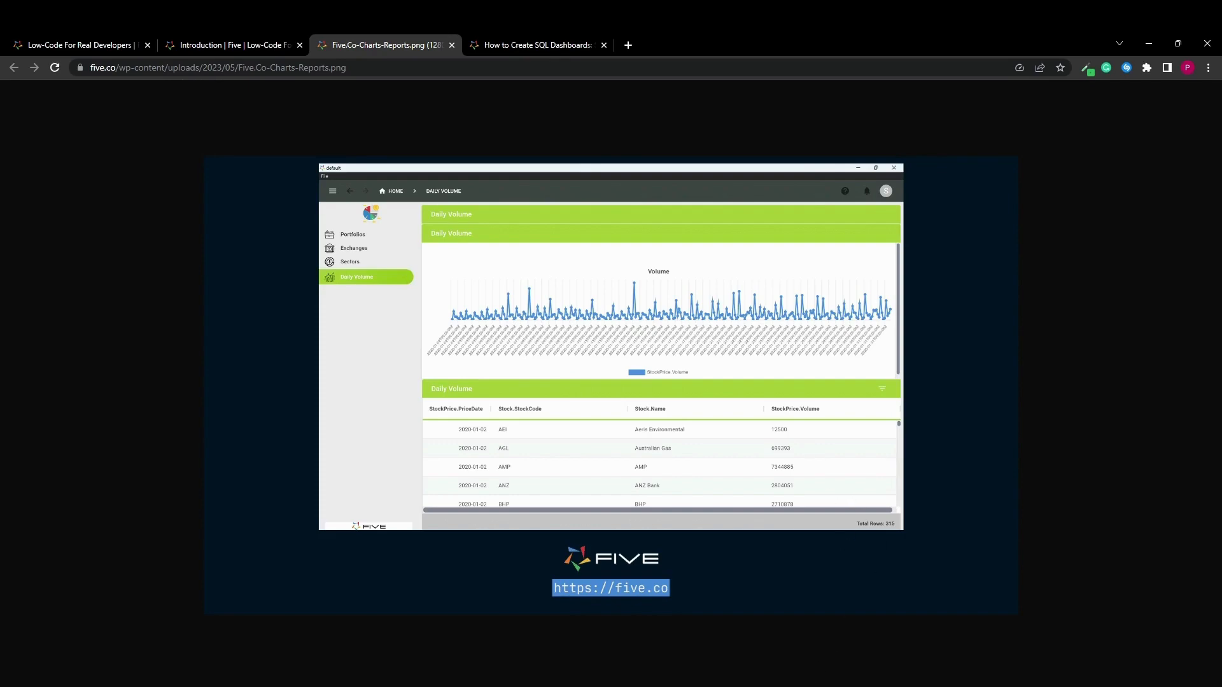
Switch to Five, create a query record titled Daily Volume Query, and open its query editor
left_click(682, 649)
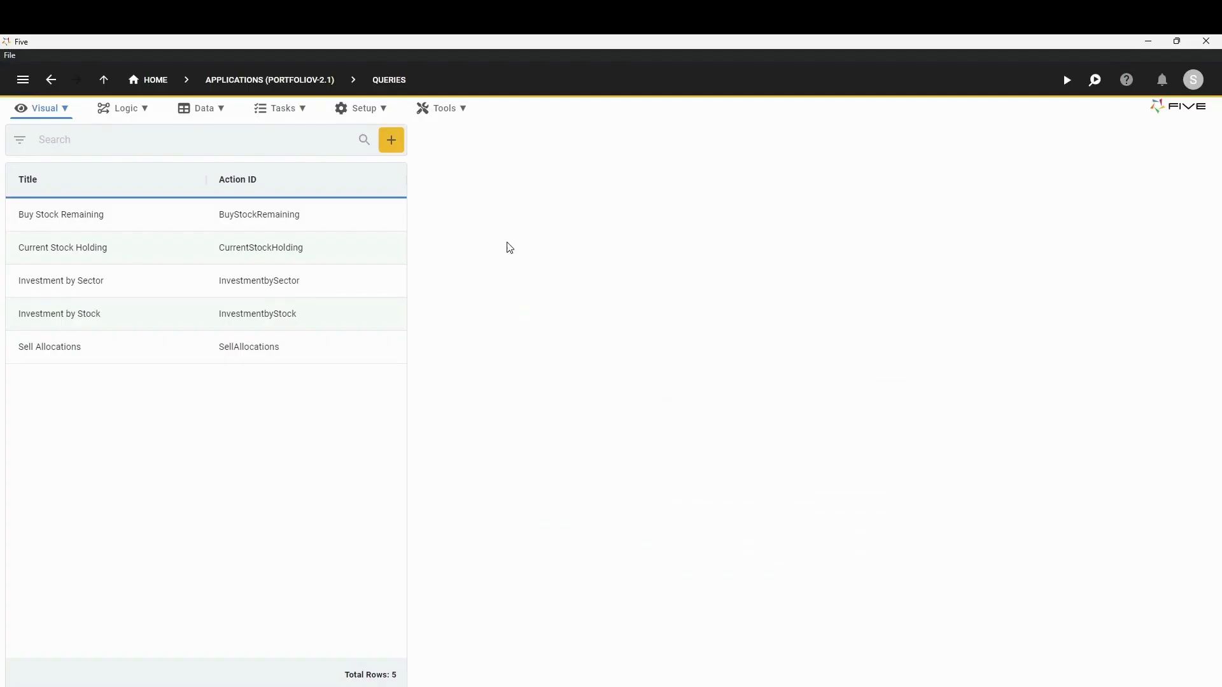
left_click(51, 111)
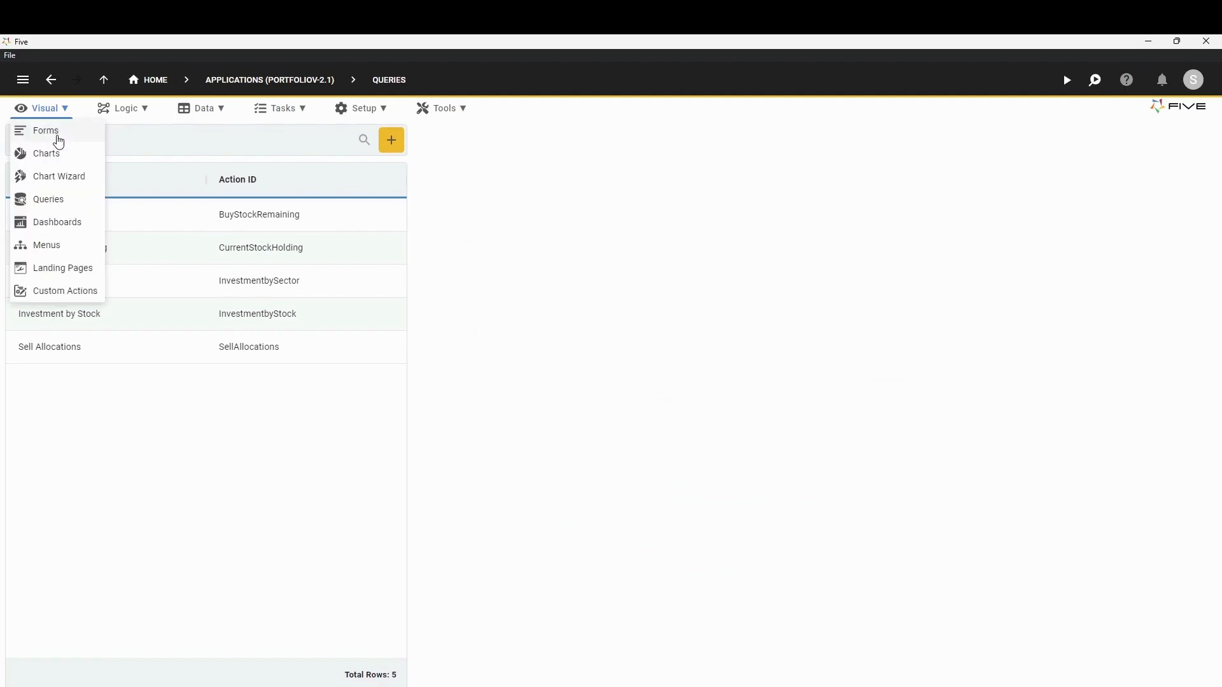
left_click(72, 201)
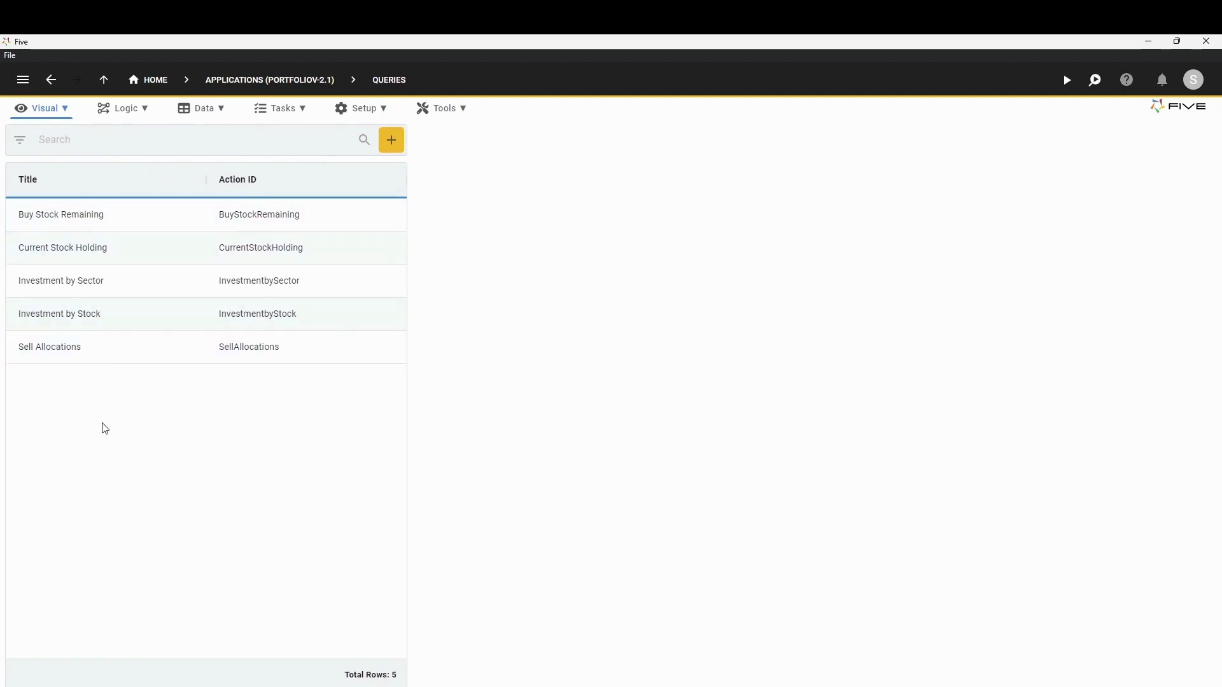
left_click(391, 140)
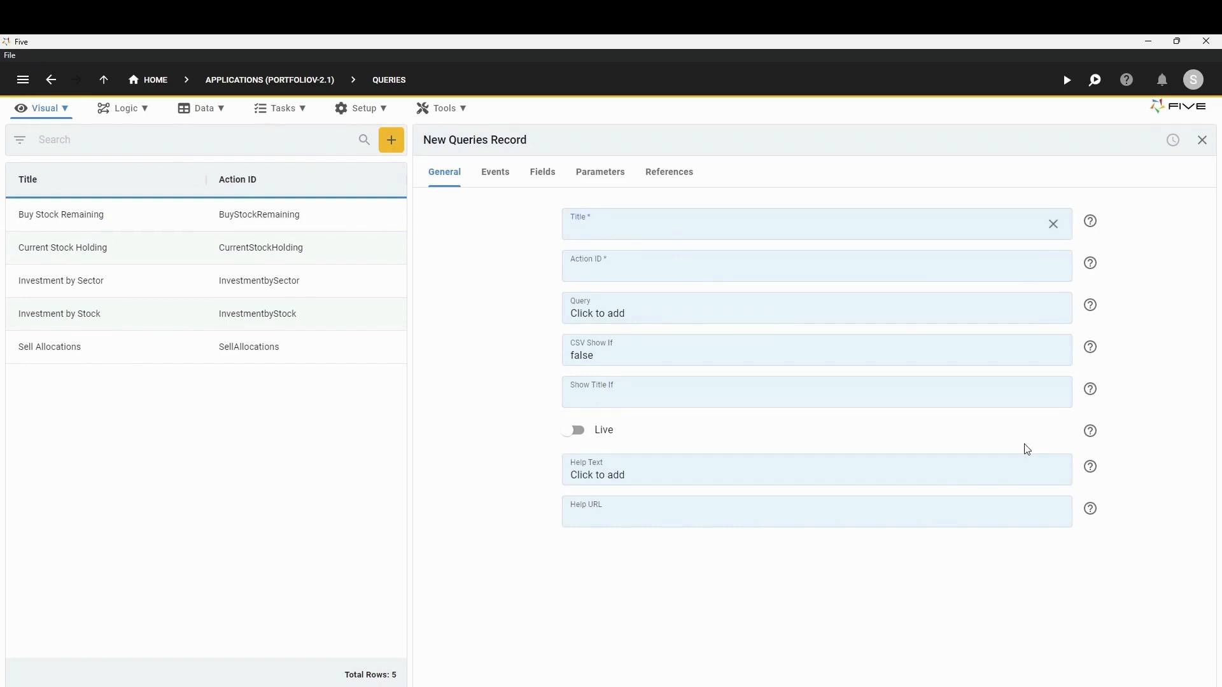
type("Daily Volu")
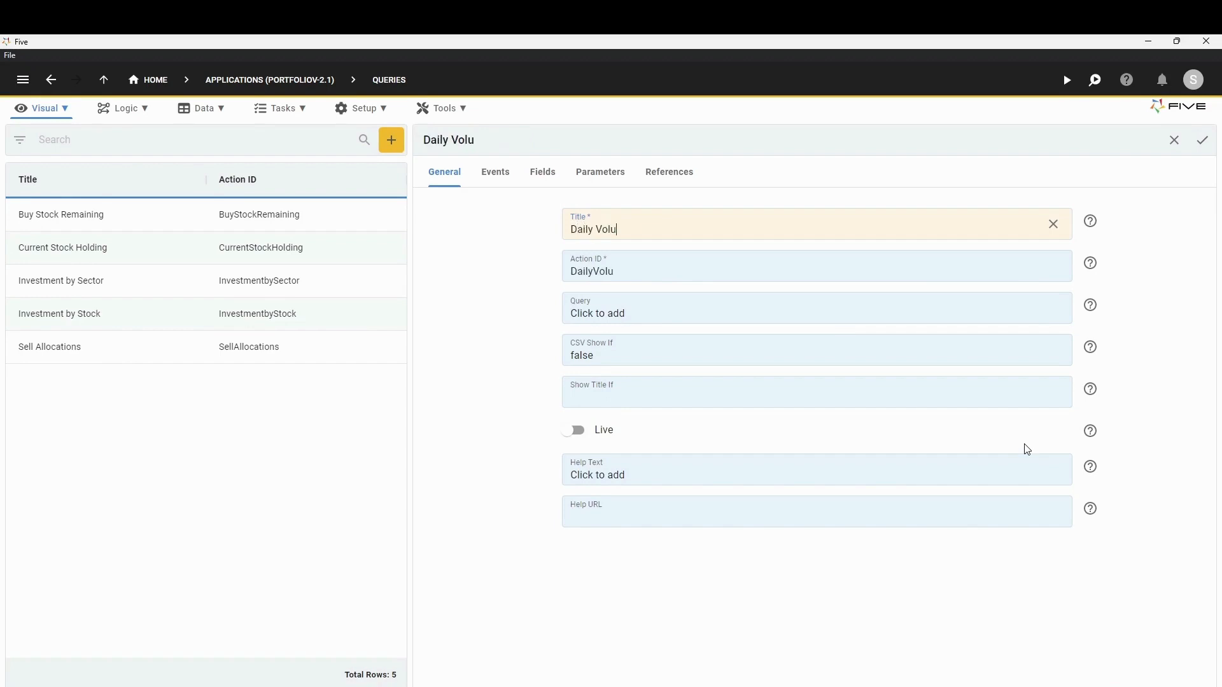
type("me Query")
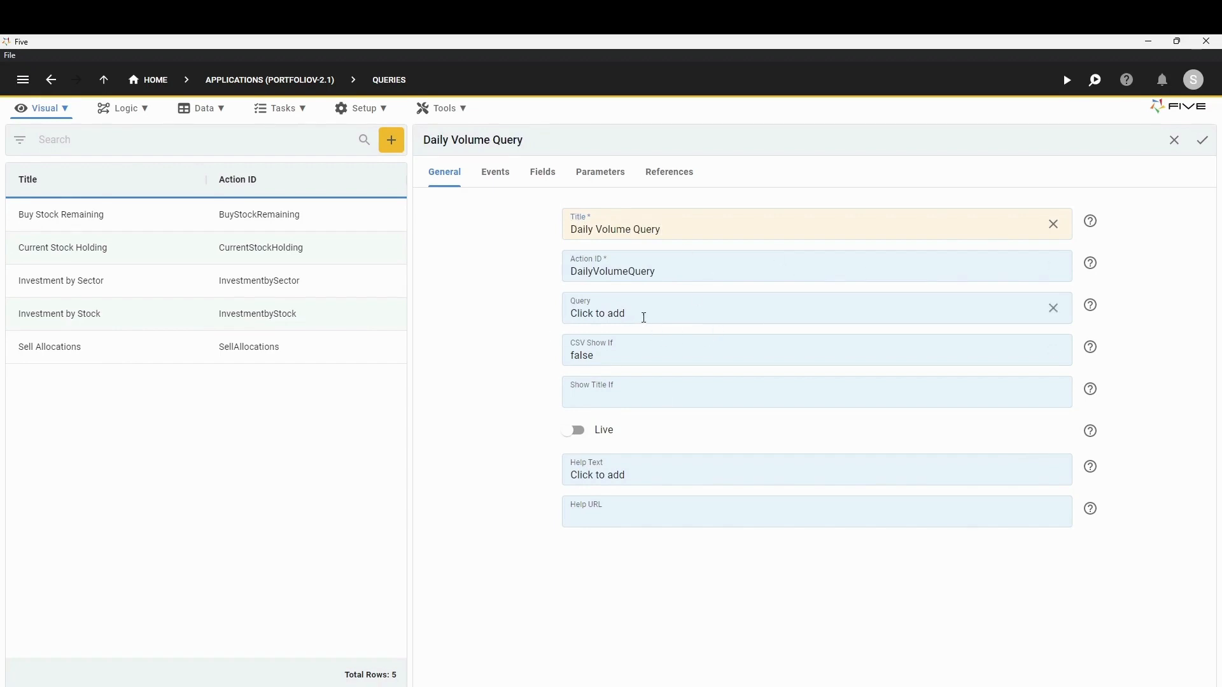
left_click(644, 316)
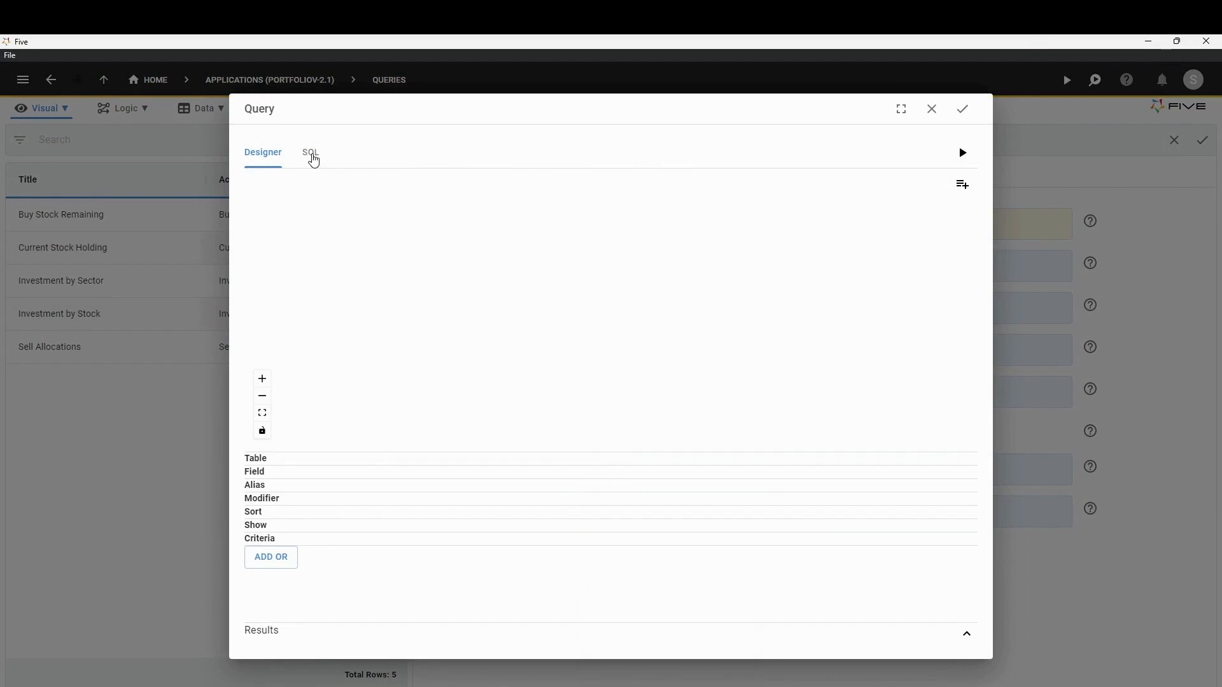
left_click(311, 156)
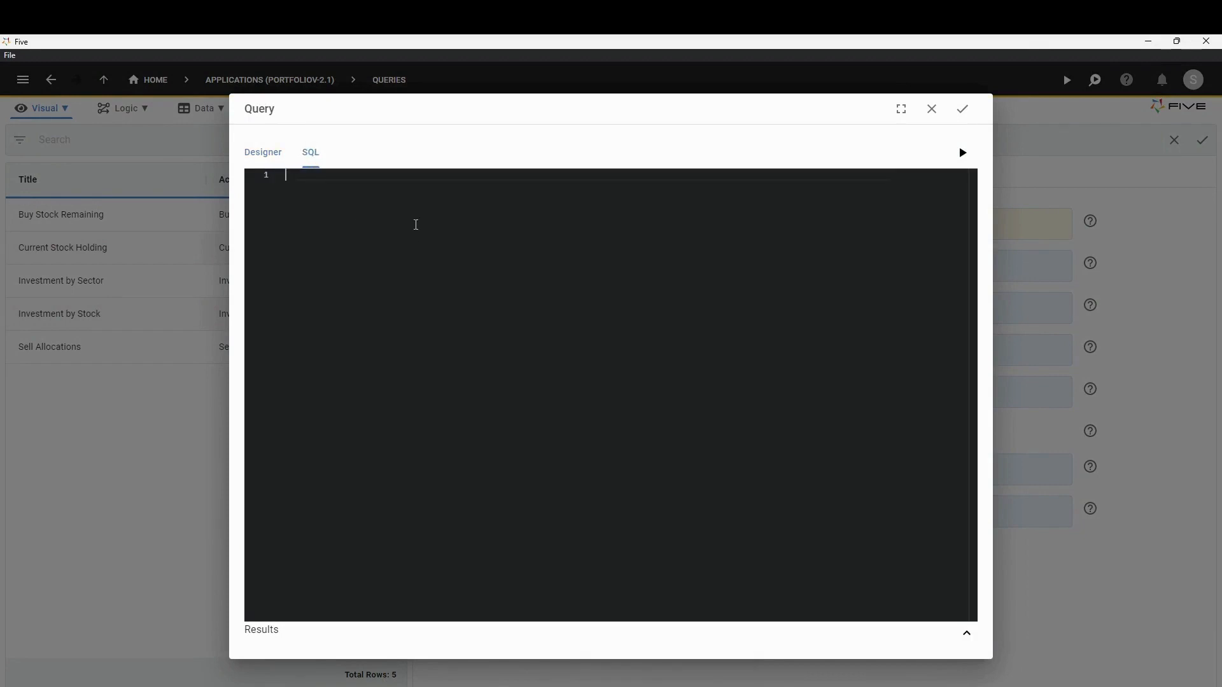
type("Select")
key("ctrl+a")
key("BackSpace")
left_click(262, 152)
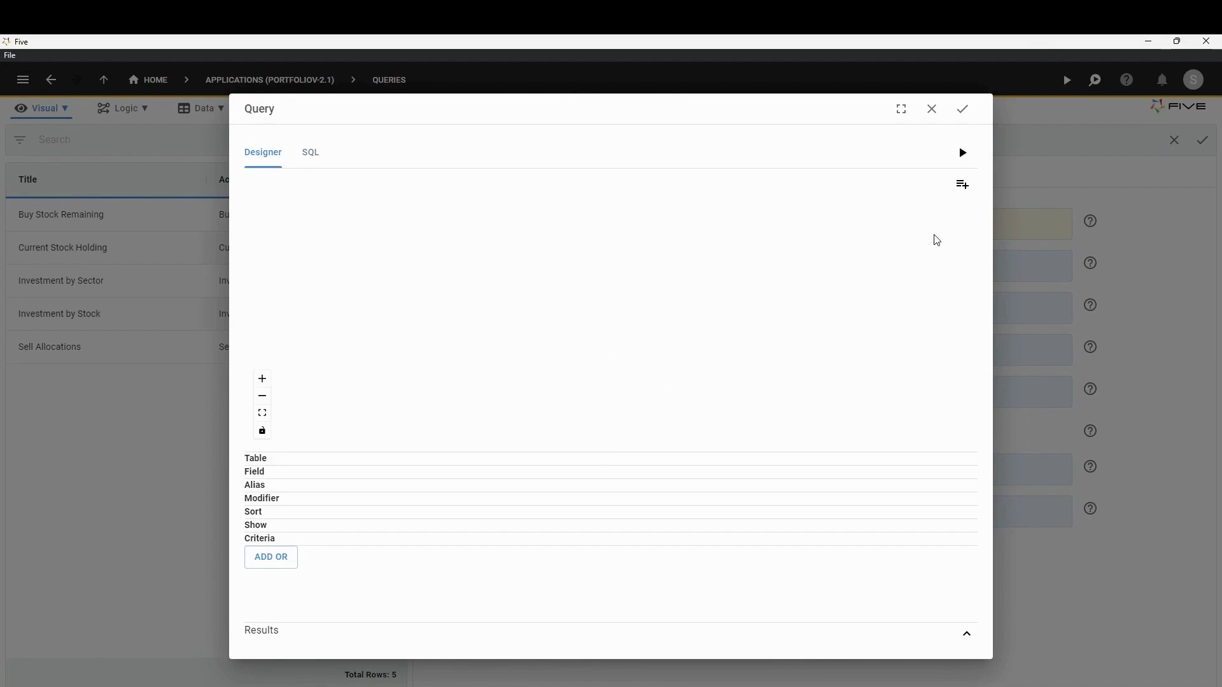
Add the StockPrice and Stock tables to the query designer and arrange them side by side
left_click(962, 184)
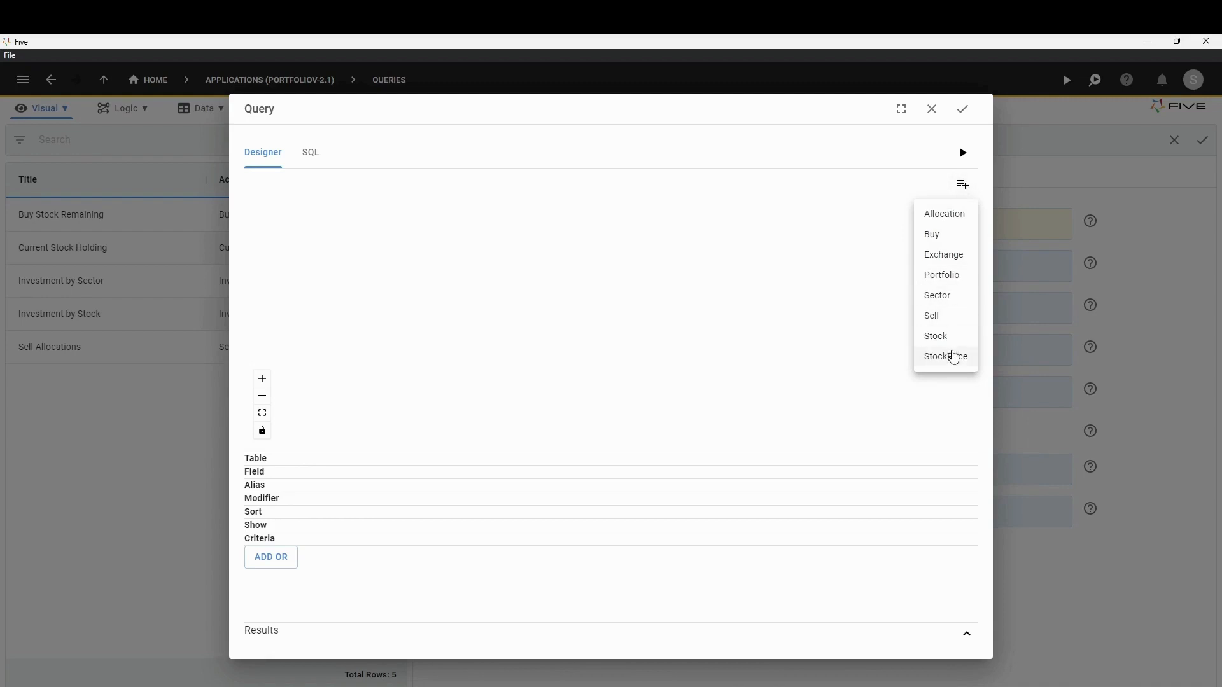
left_click(945, 360)
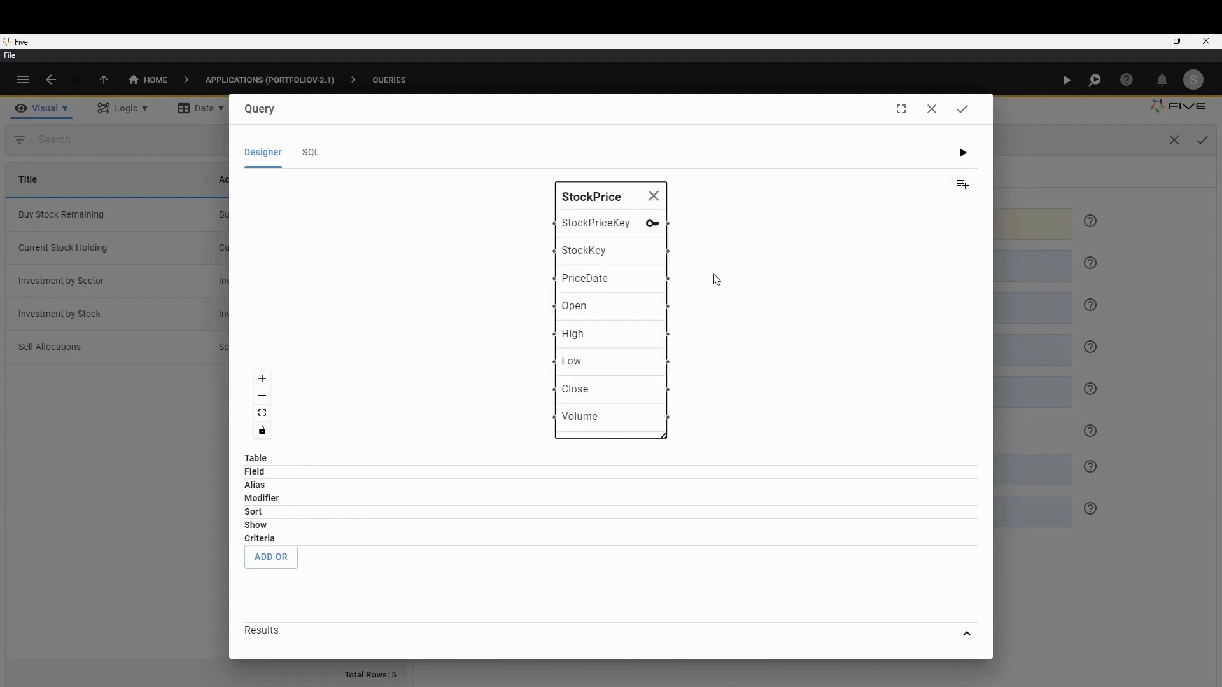
left_click(963, 184)
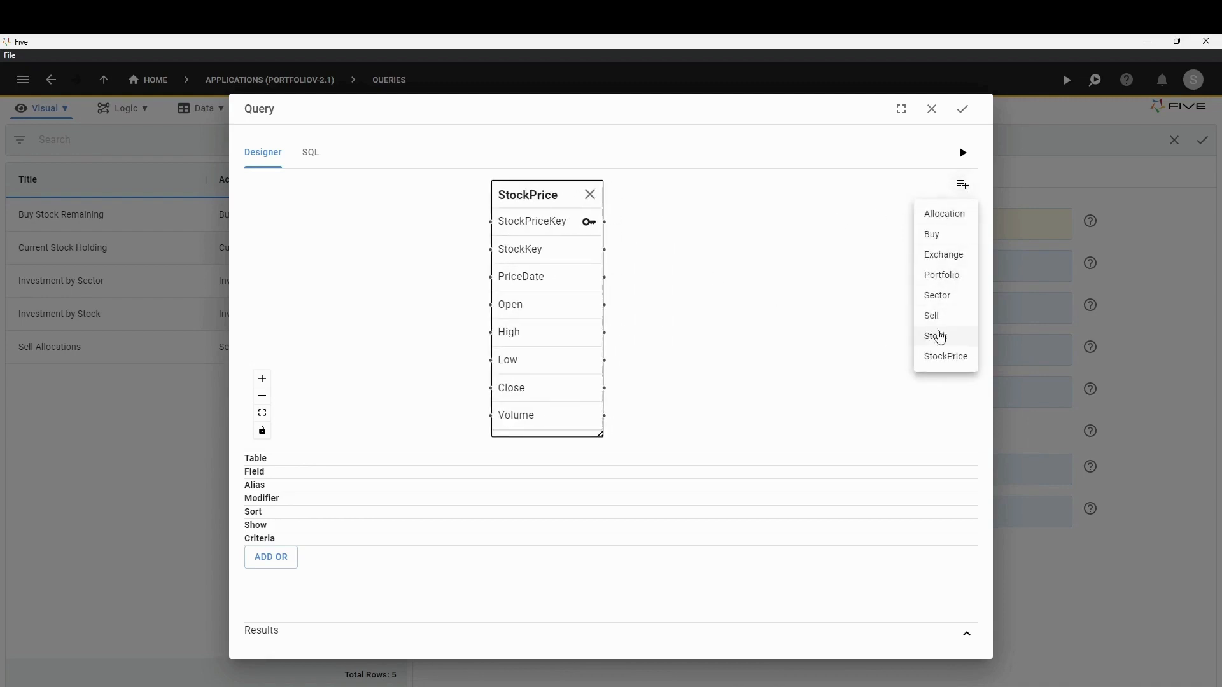
left_click(939, 336)
left_click_drag(627, 230, 728, 212)
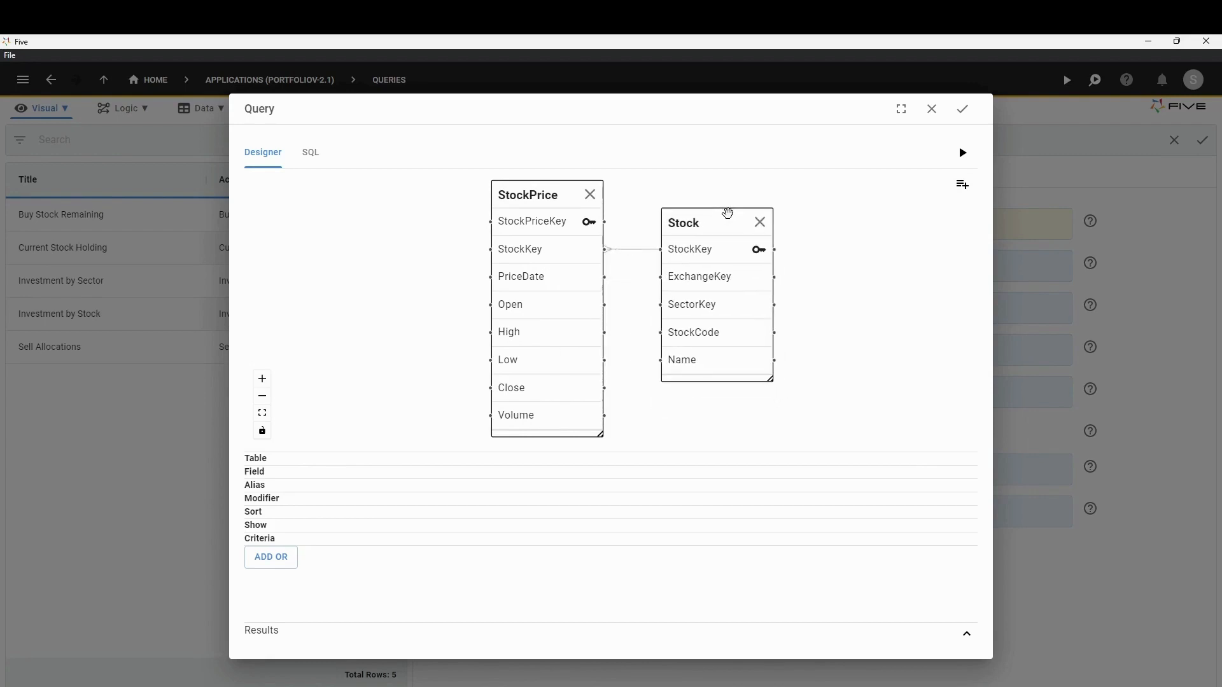
left_click_drag(526, 189, 498, 190)
left_click_drag(728, 220, 702, 215)
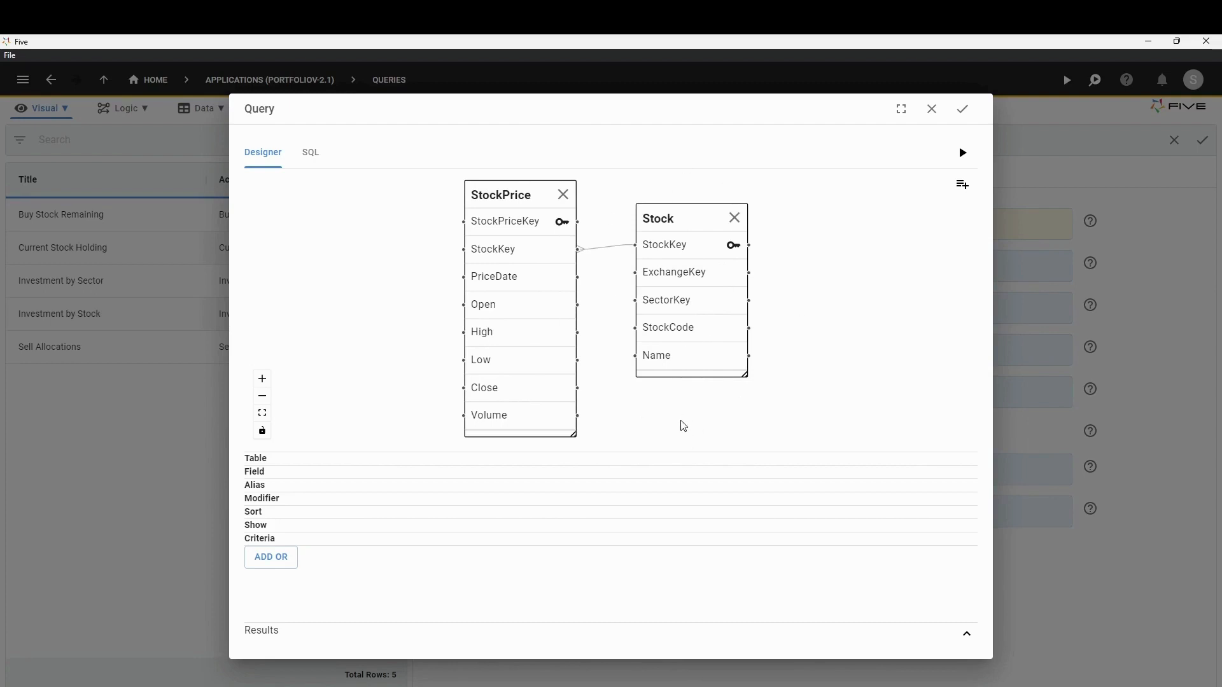
Add PriceDate and Volume from StockPrice and Name and StockCode from Stock to the query's fields
left_click(507, 275)
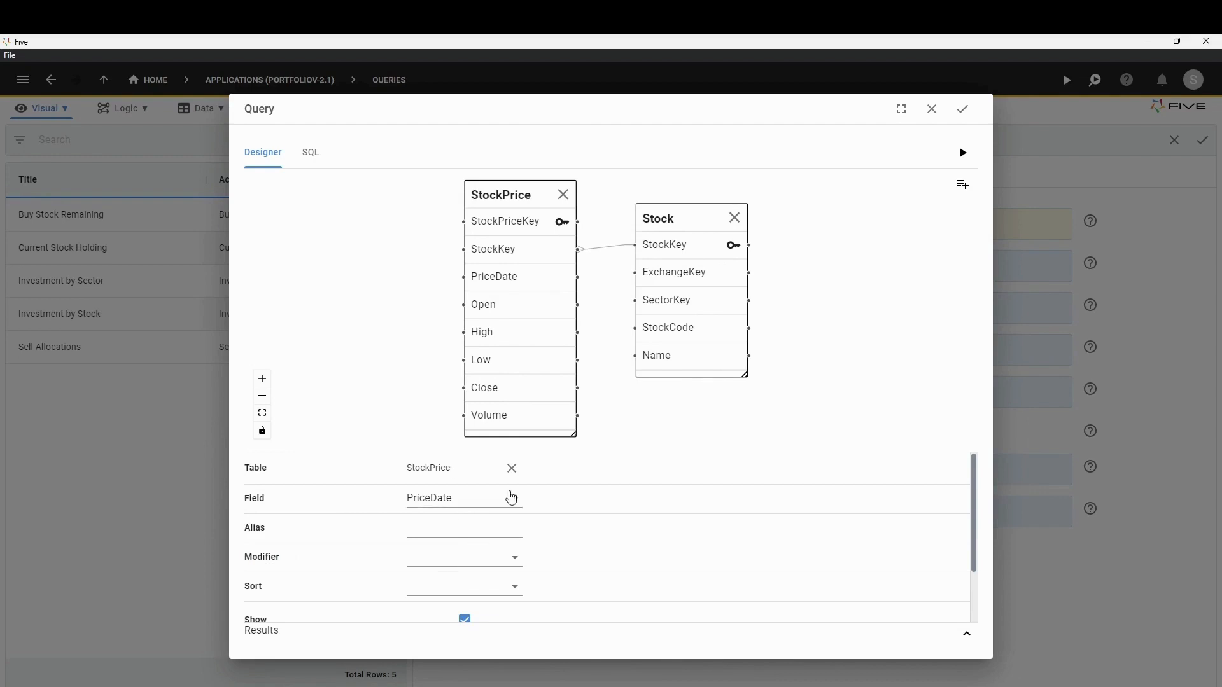
scroll(484, 510, "down", 2)
scroll(547, 490, "up", 2)
left_click(656, 354)
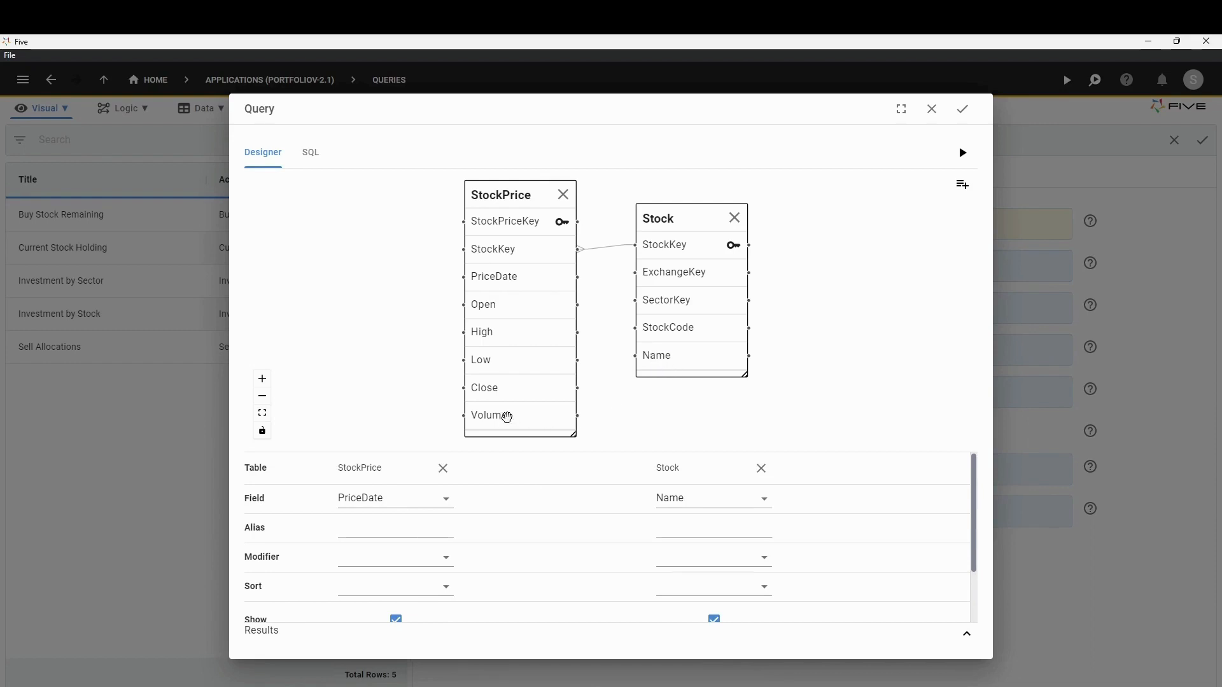
left_click(496, 417)
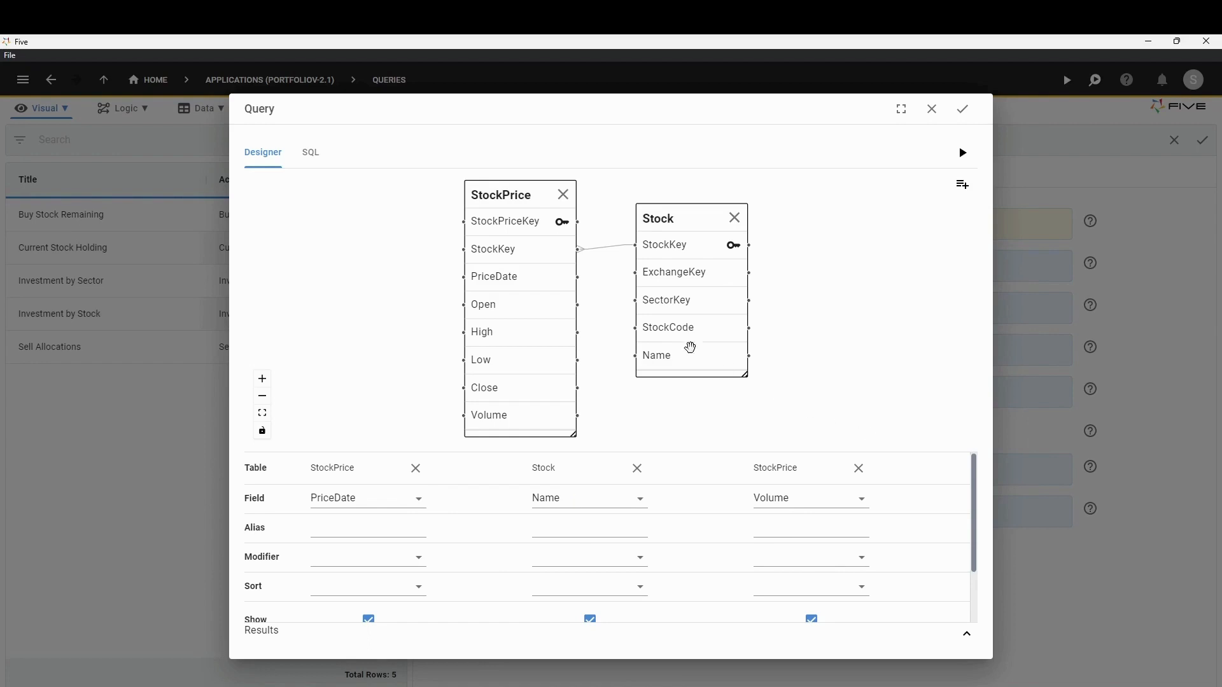
left_click(655, 328)
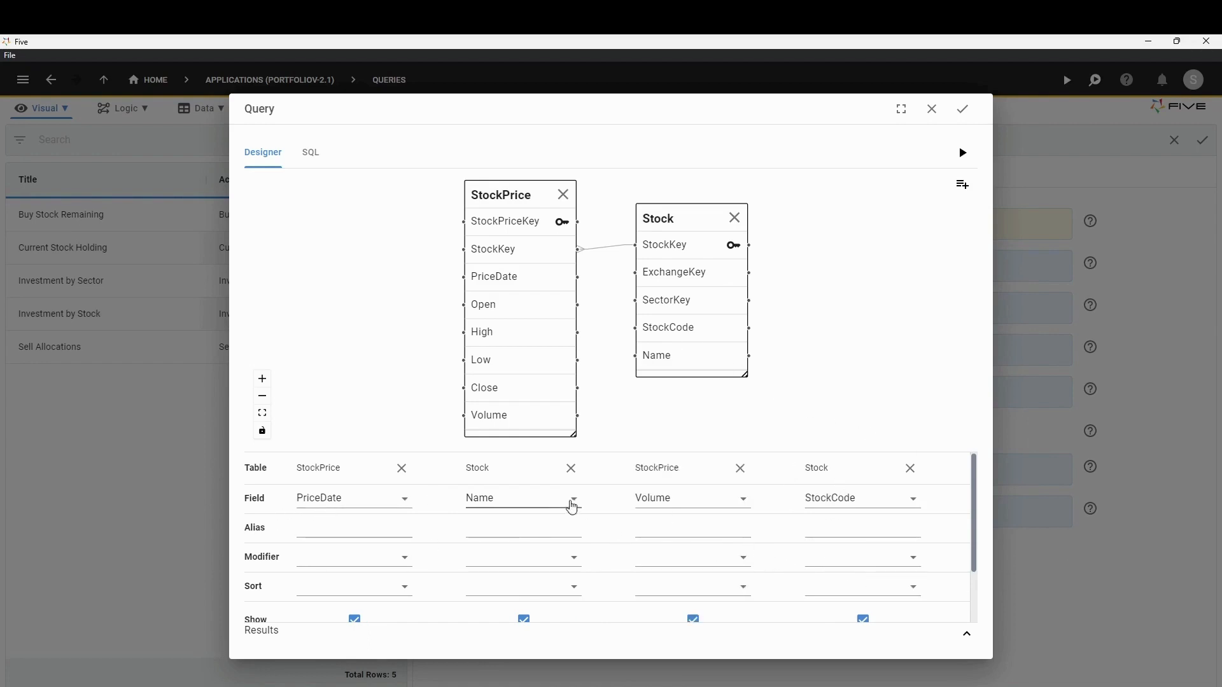
Review the query's field options and preview its results, and save the query design
scroll(353, 550, "down", 2)
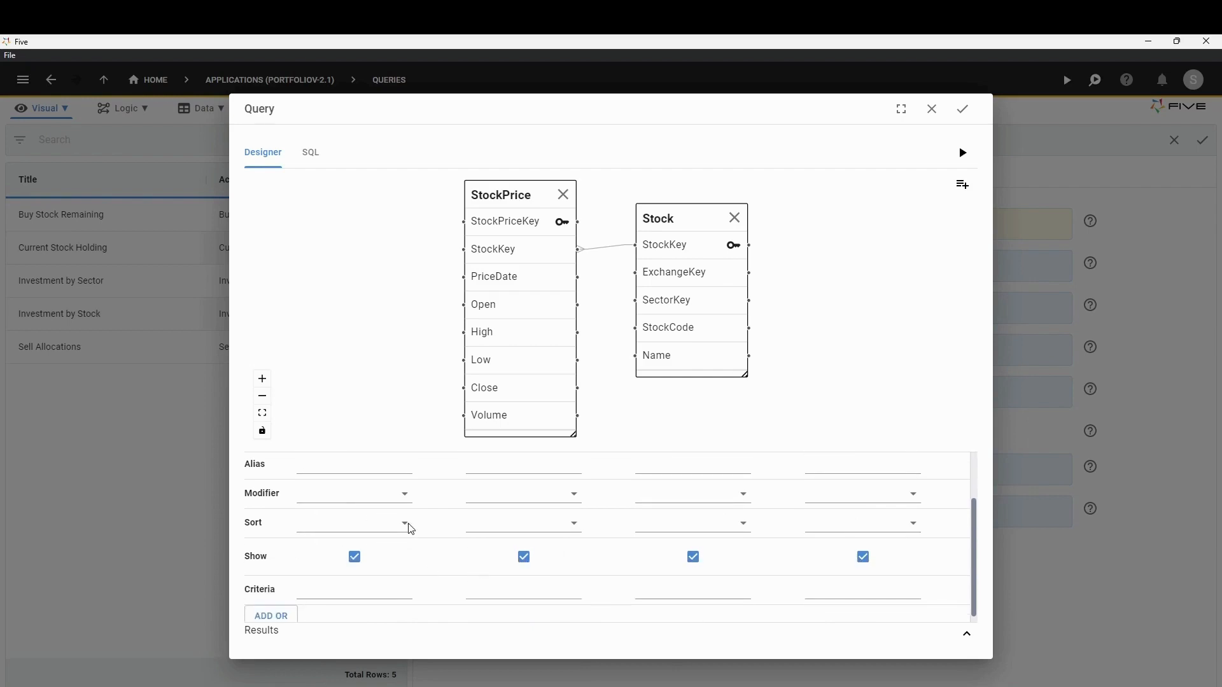
left_click(385, 496)
left_click(465, 573)
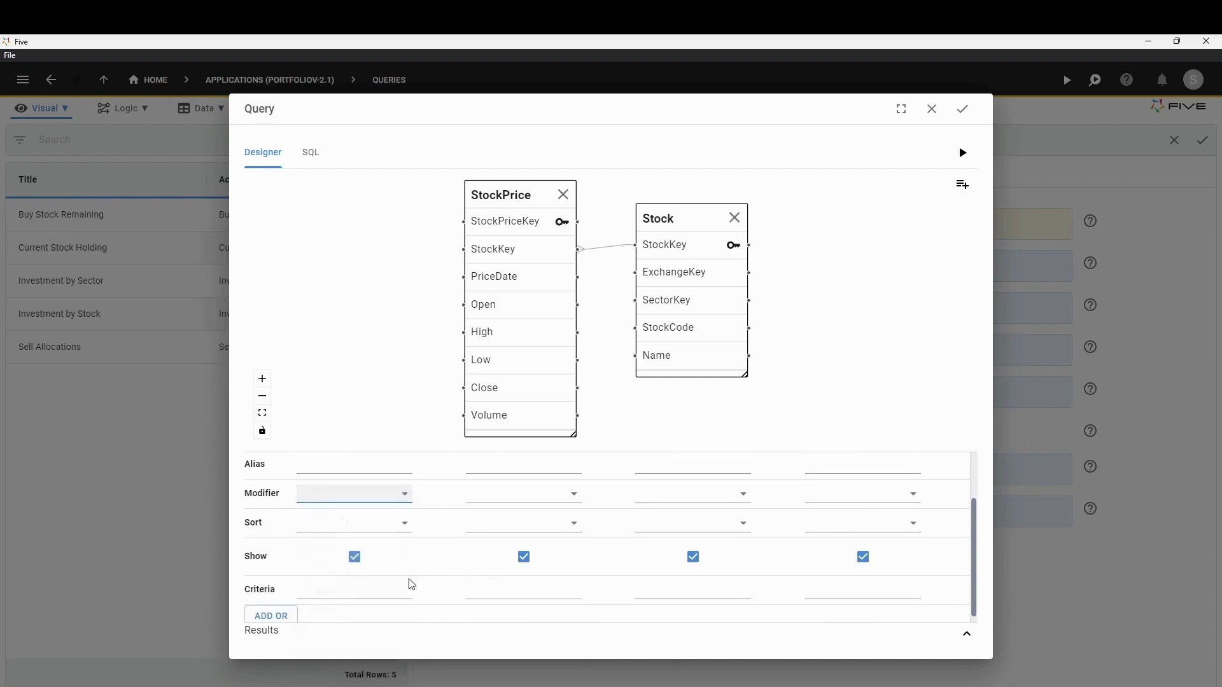
scroll(342, 583, "down", 1)
scroll(471, 607, "up", 2)
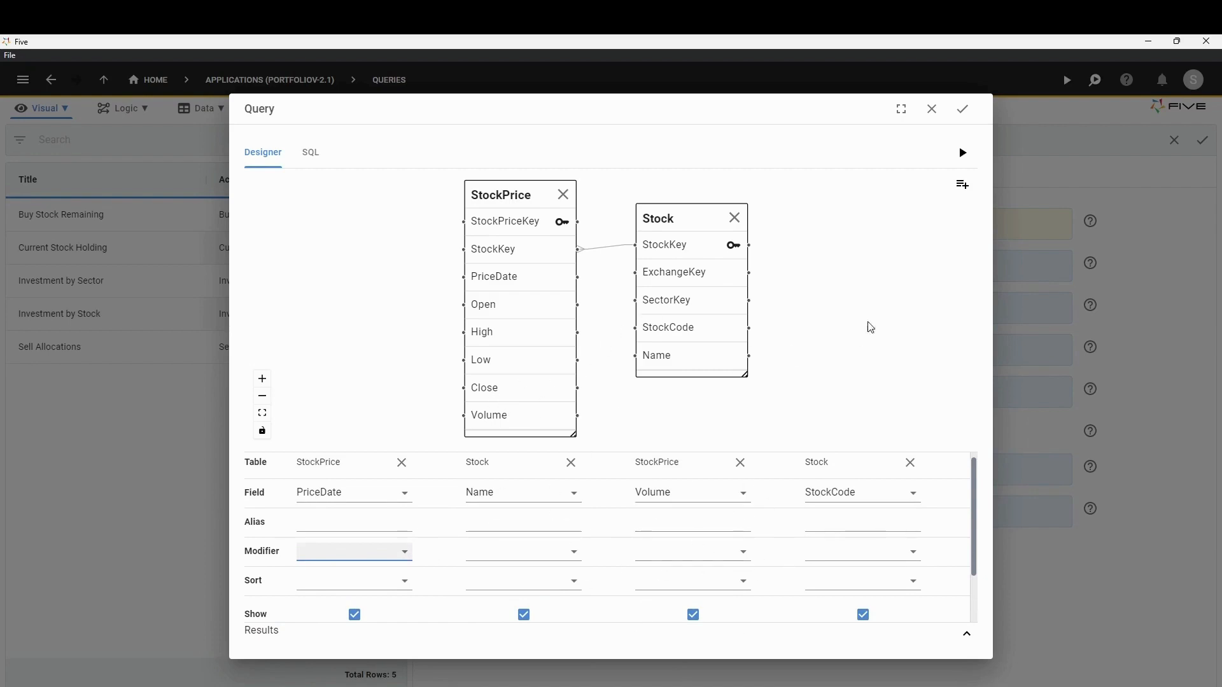
scroll(949, 489, "up", 1)
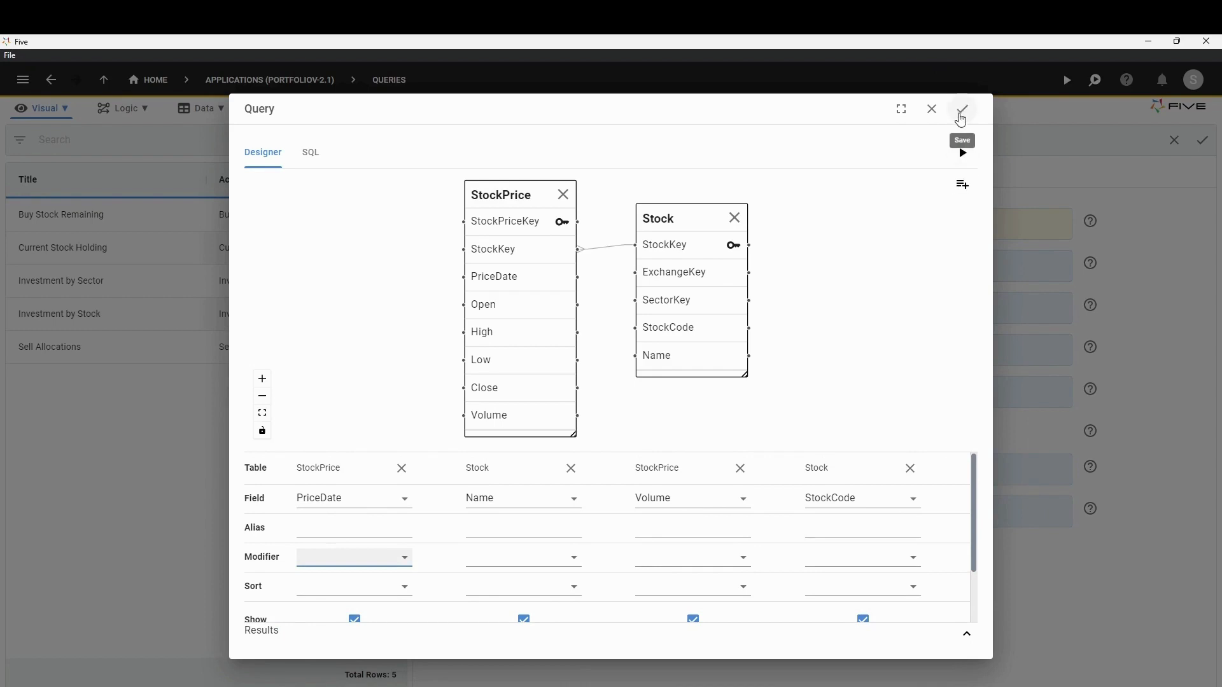
left_click(962, 153)
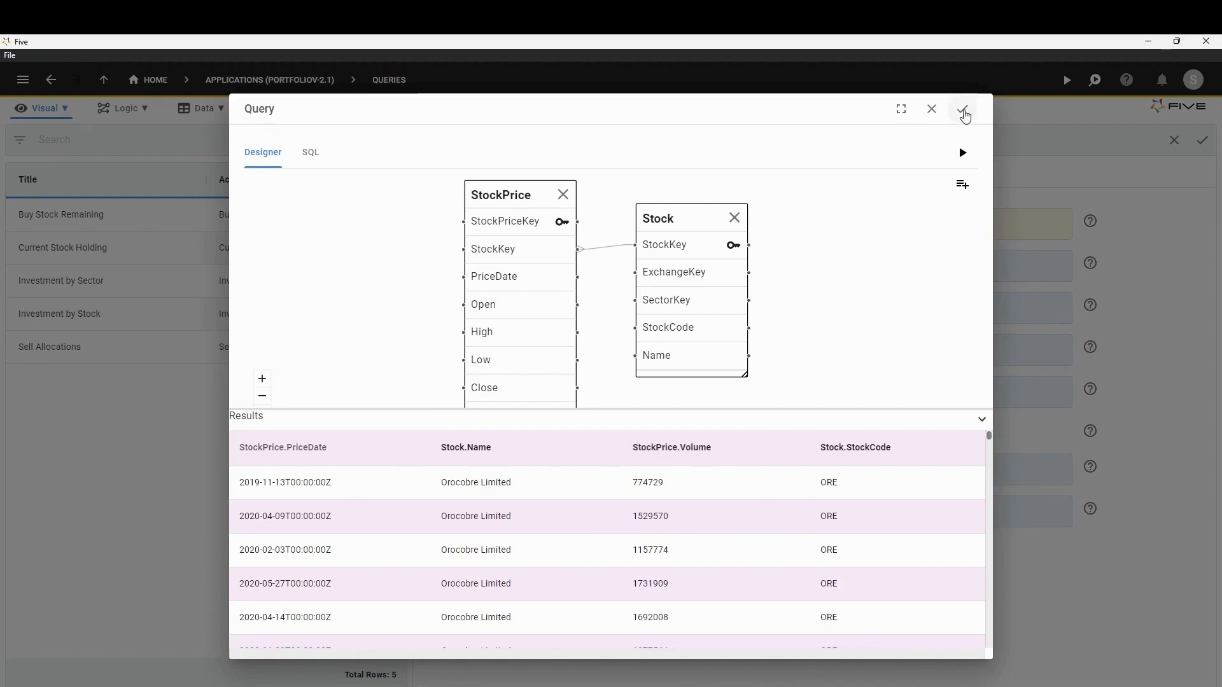
left_click(963, 110)
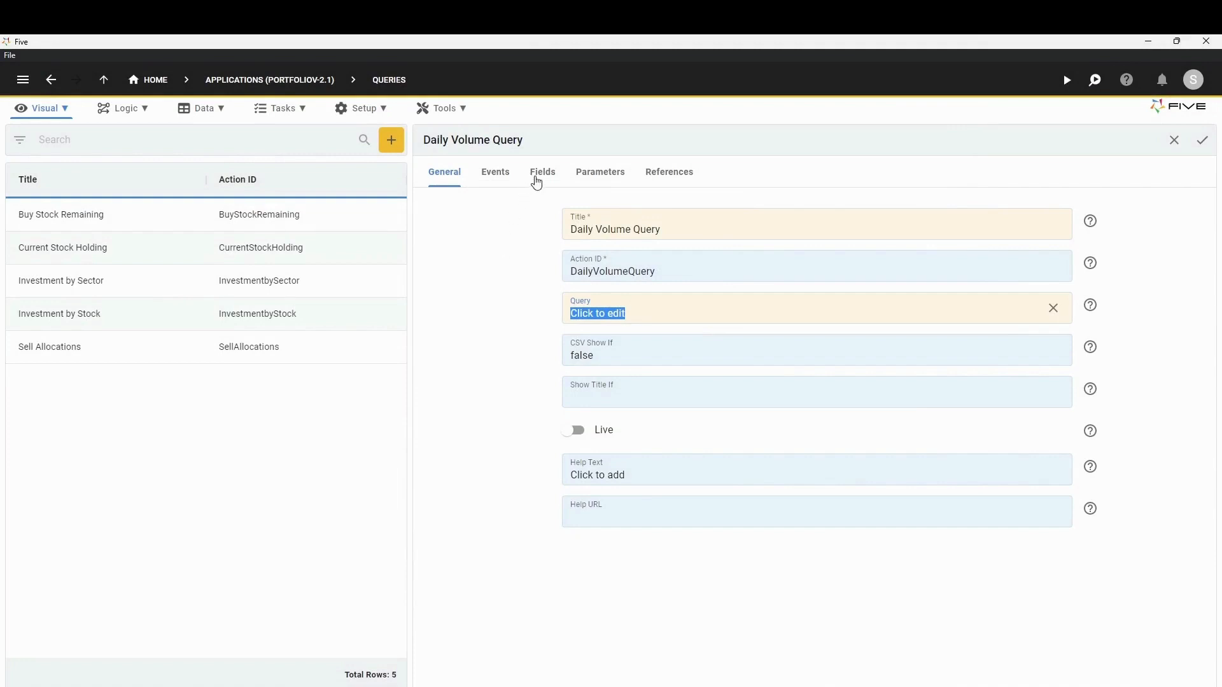
Set the display type of the query's StockPrice.PriceDate field to _Date, and save the field and the query record
left_click(537, 180)
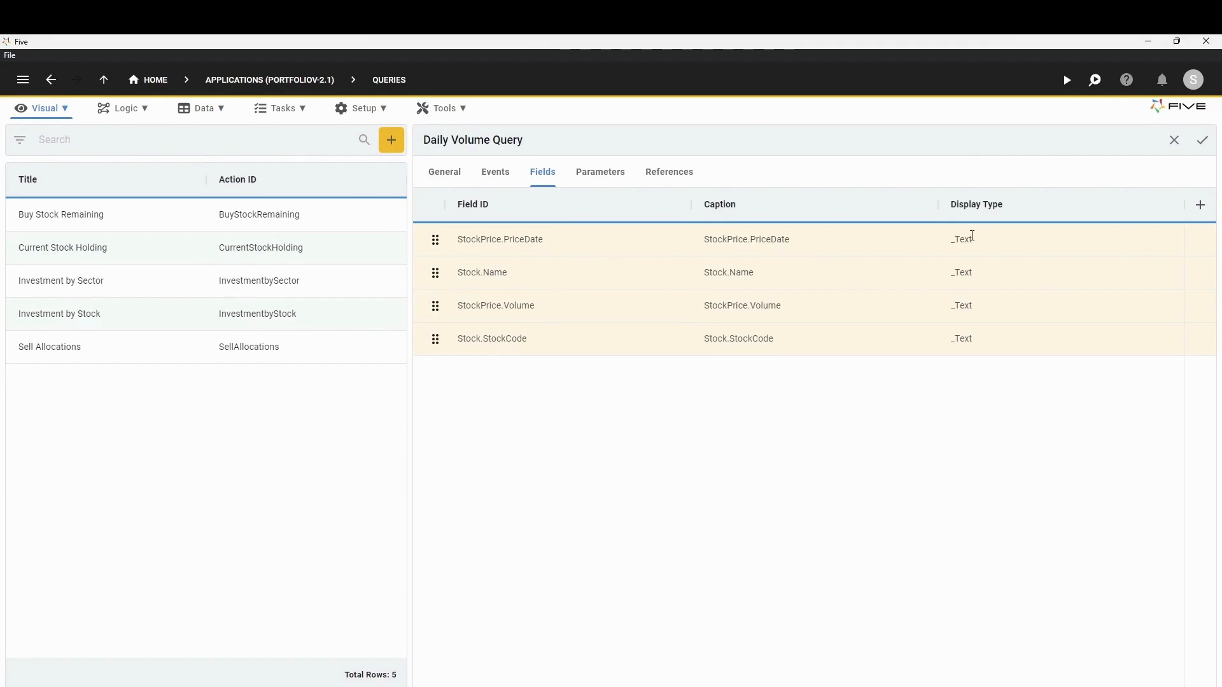
left_click(814, 249)
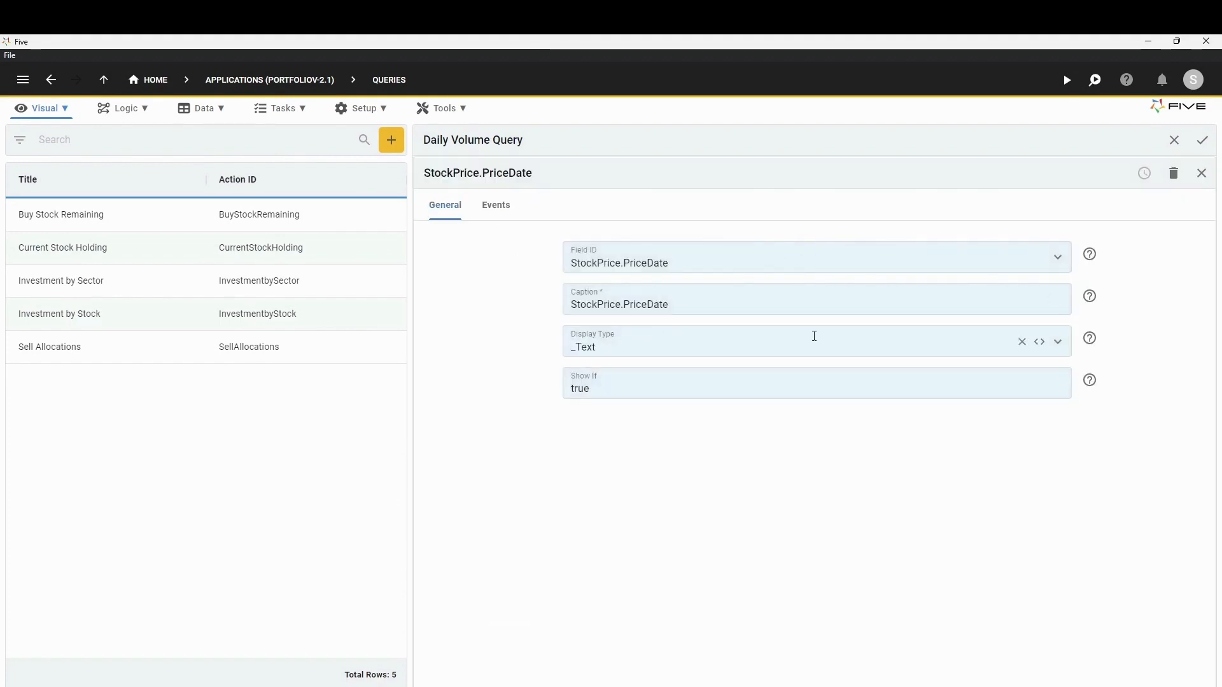
left_click(1060, 349)
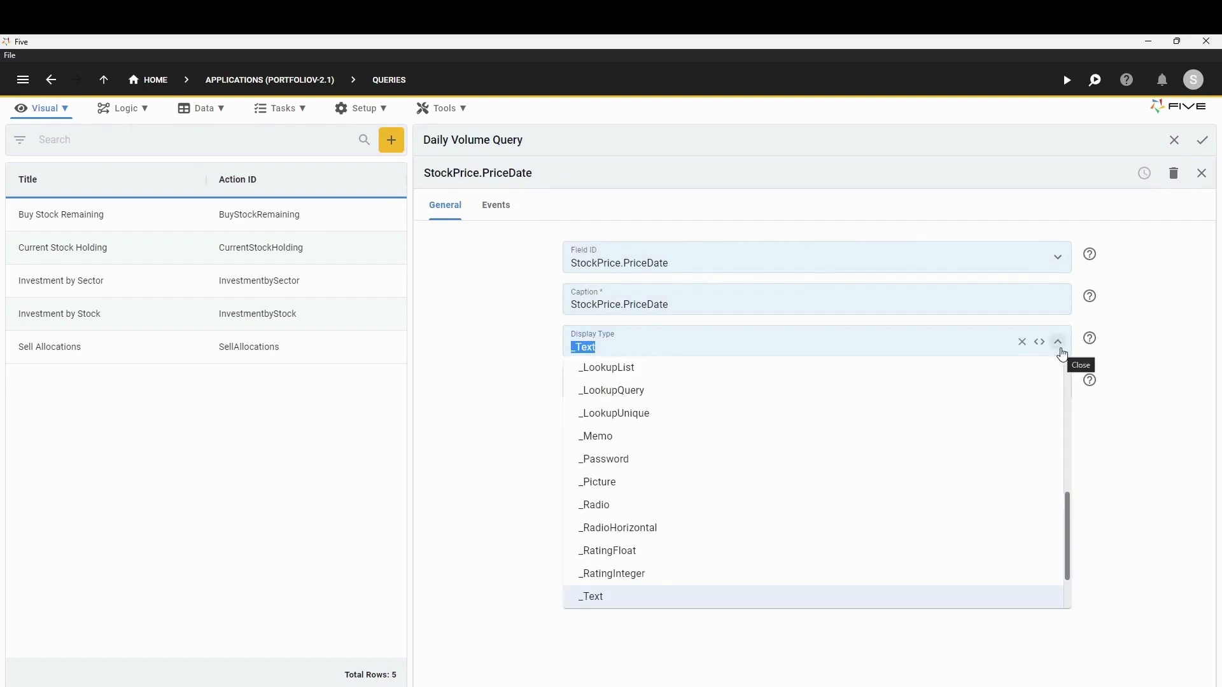
type("Date")
left_click(603, 371)
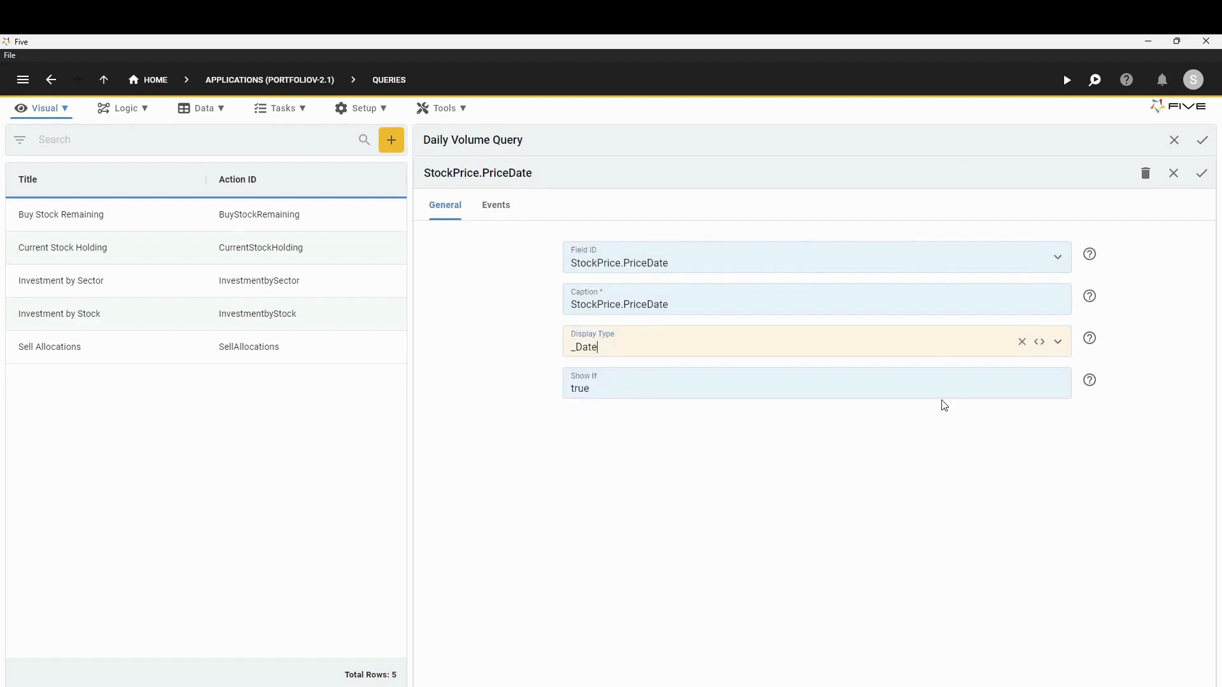
left_click(1201, 174)
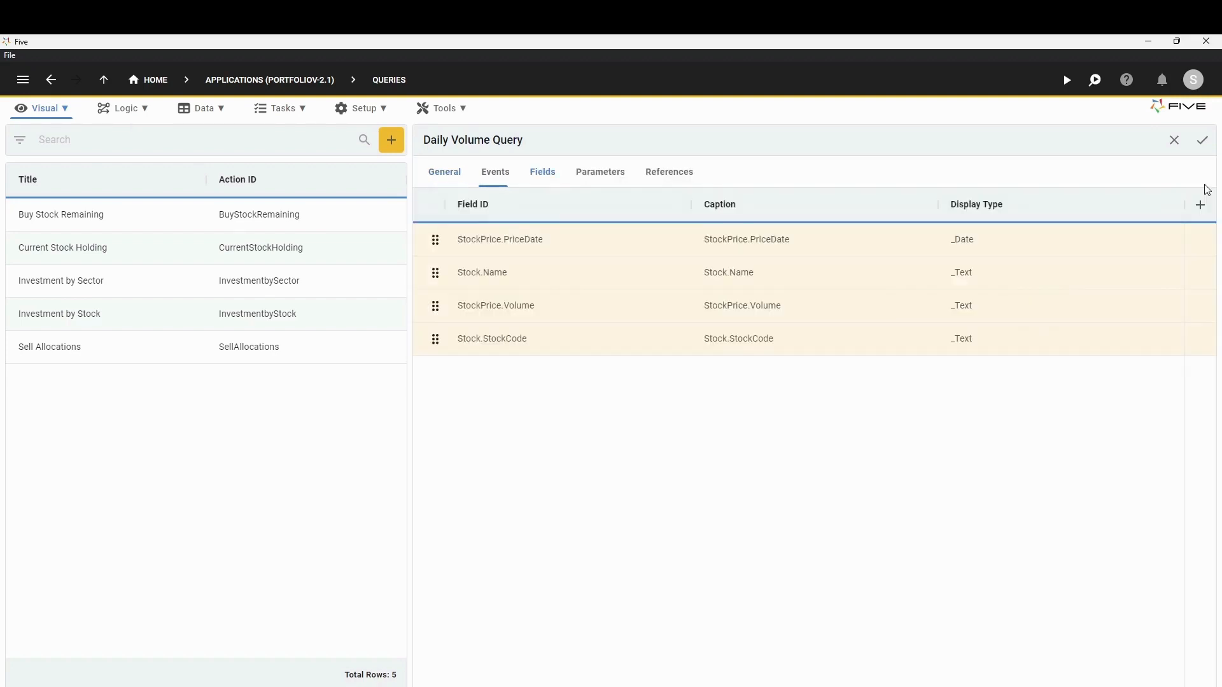
left_click(1202, 151)
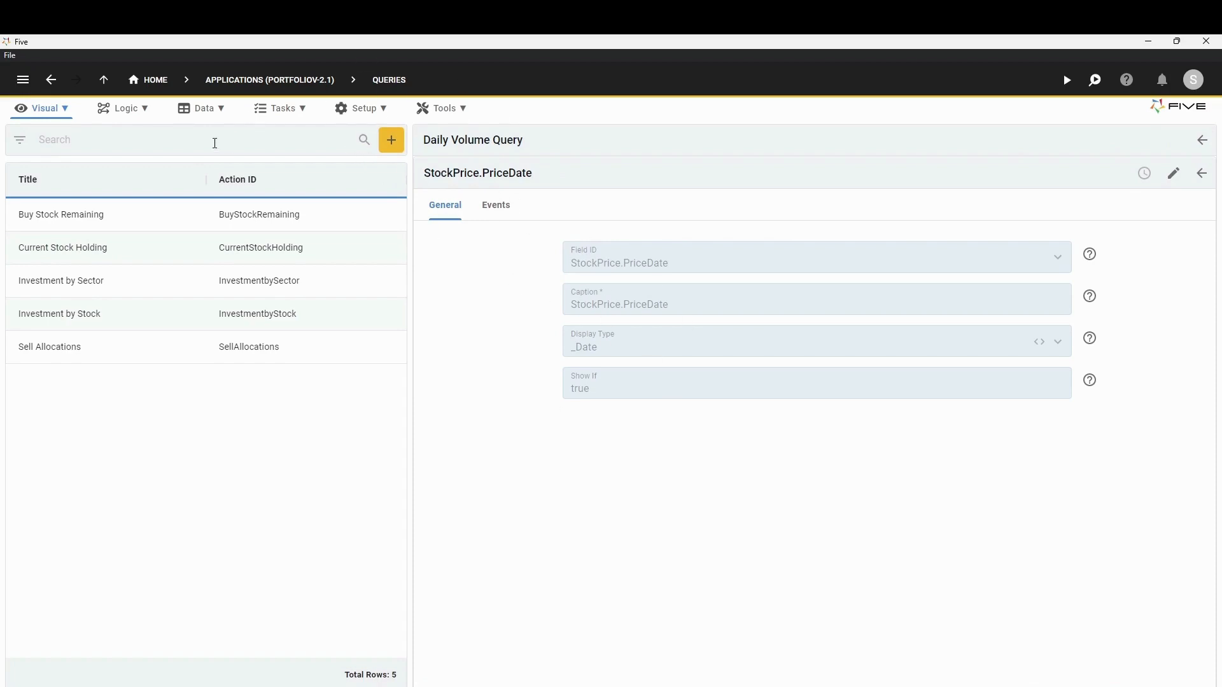
Start a new chart in the Chart Wizard titled Daily Volume Chart, based on the DailyVolumeQuery query
left_click(45, 109)
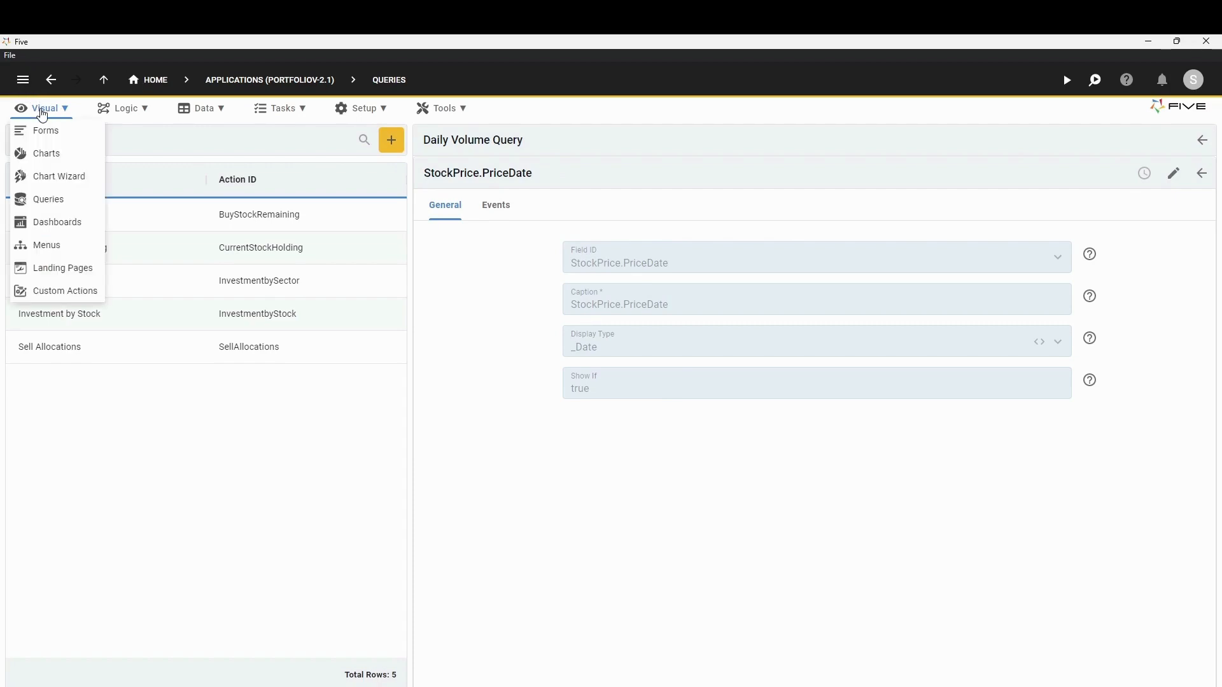
left_click(46, 177)
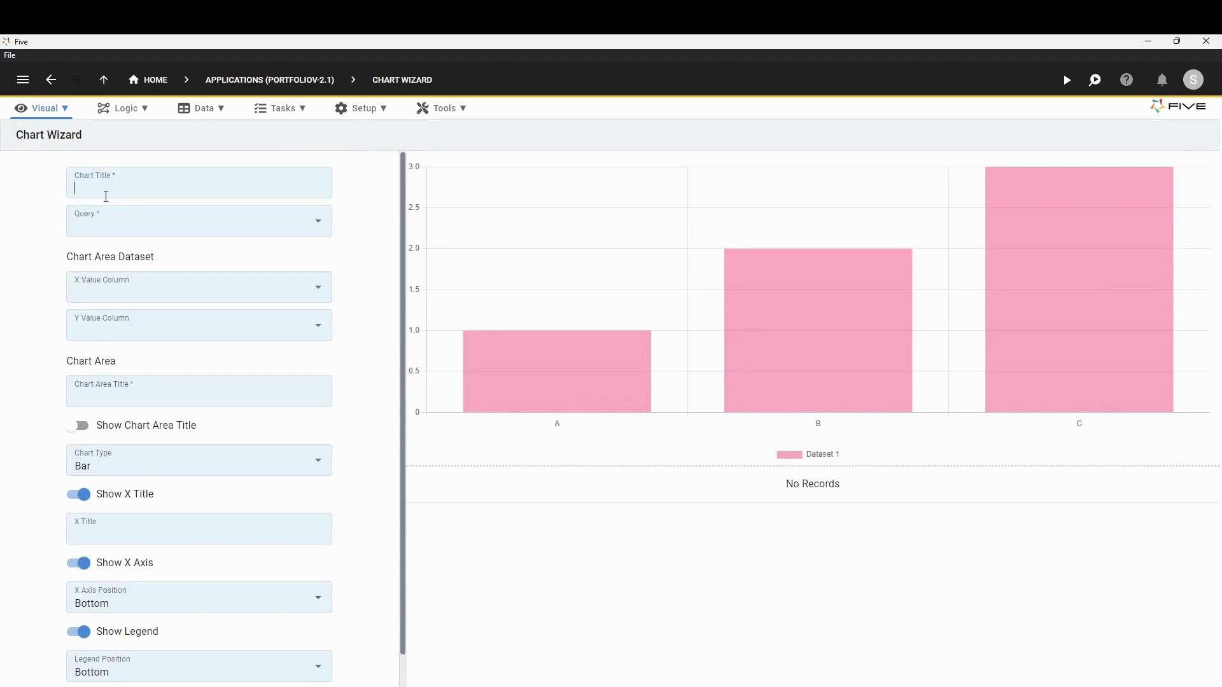
type("Daily Volume Chart")
left_click(319, 223)
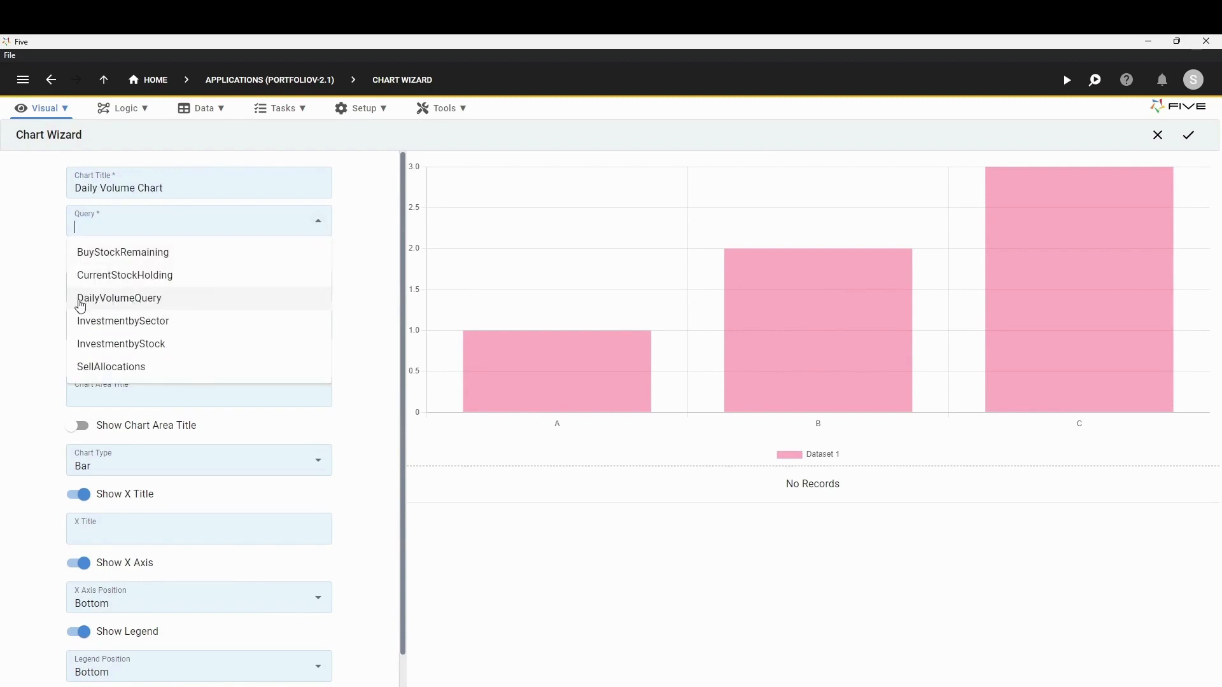
left_click(150, 301)
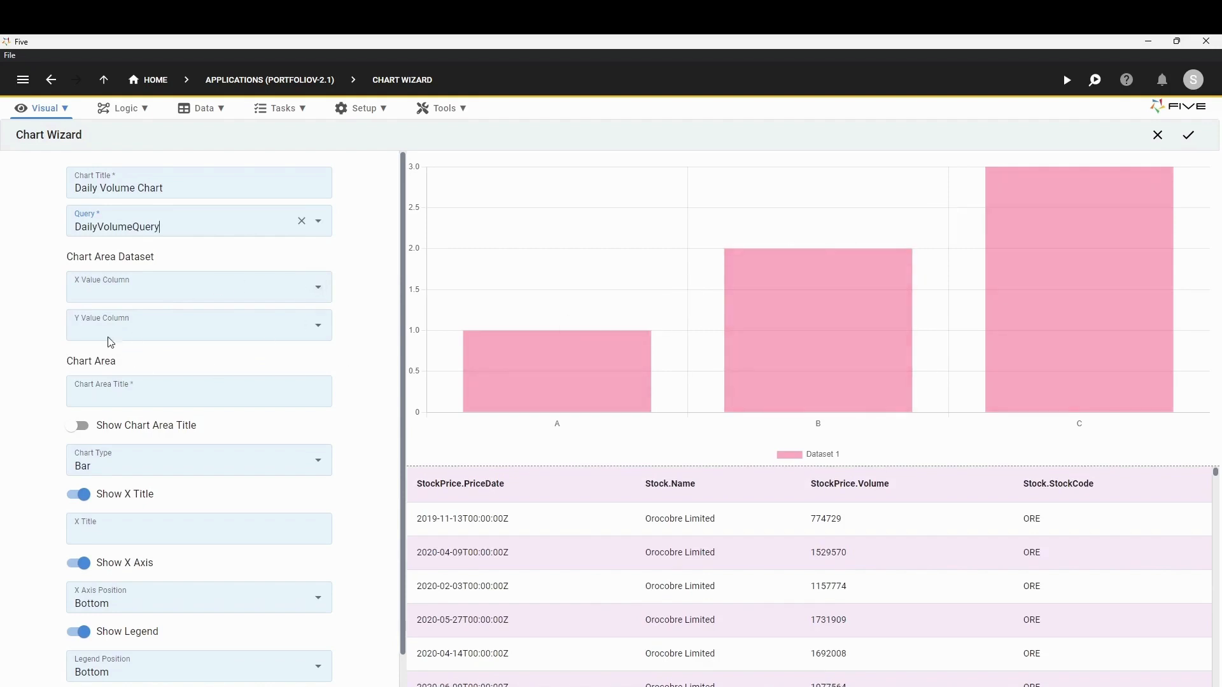
Set the chart's X value column to StockPrice.PriceDate and its Y value column to StockPrice.Volume
left_click(321, 290)
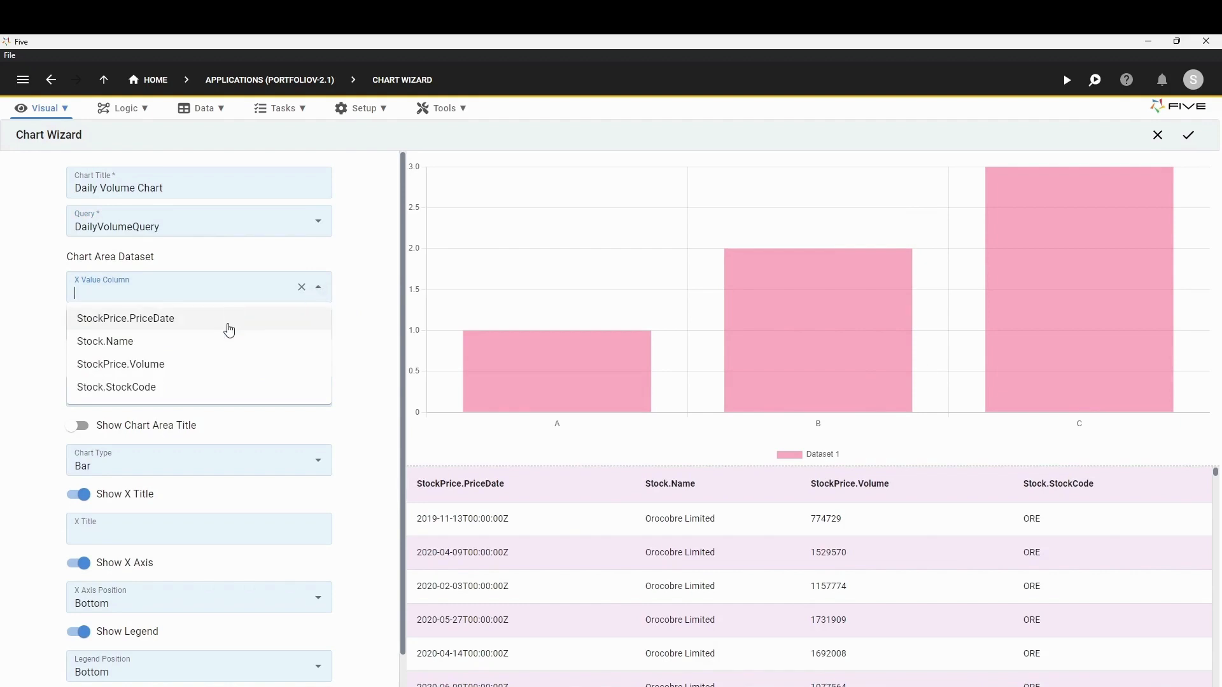
left_click(229, 326)
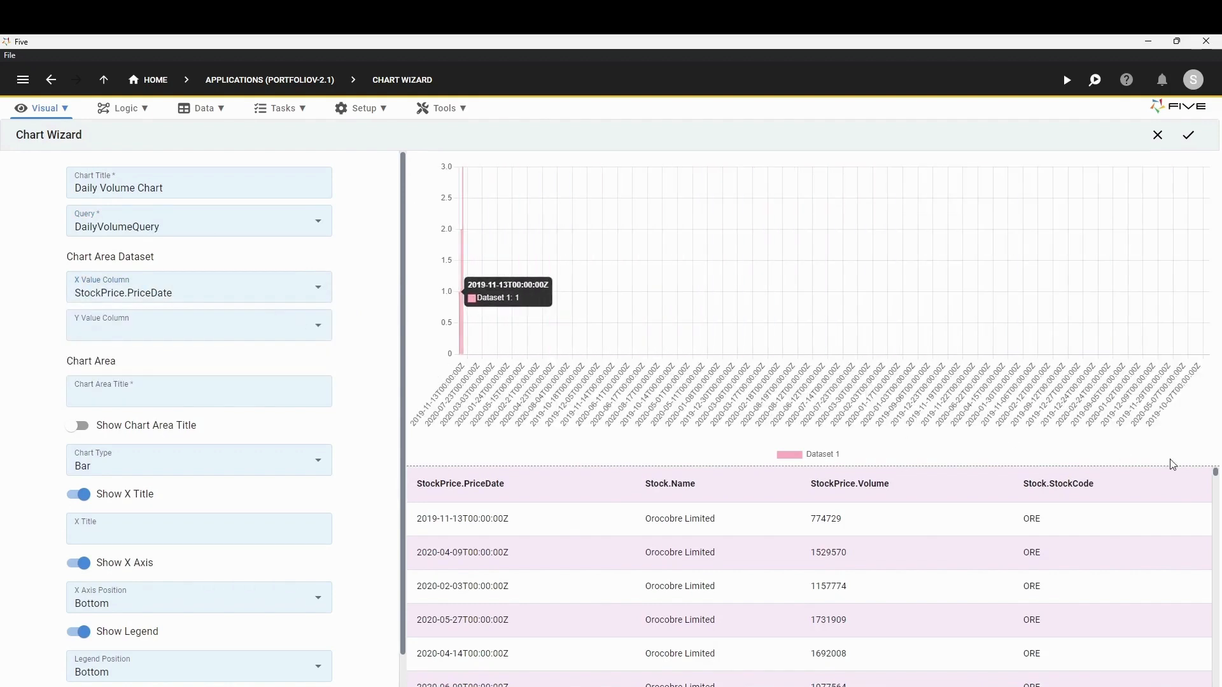
left_click(320, 327)
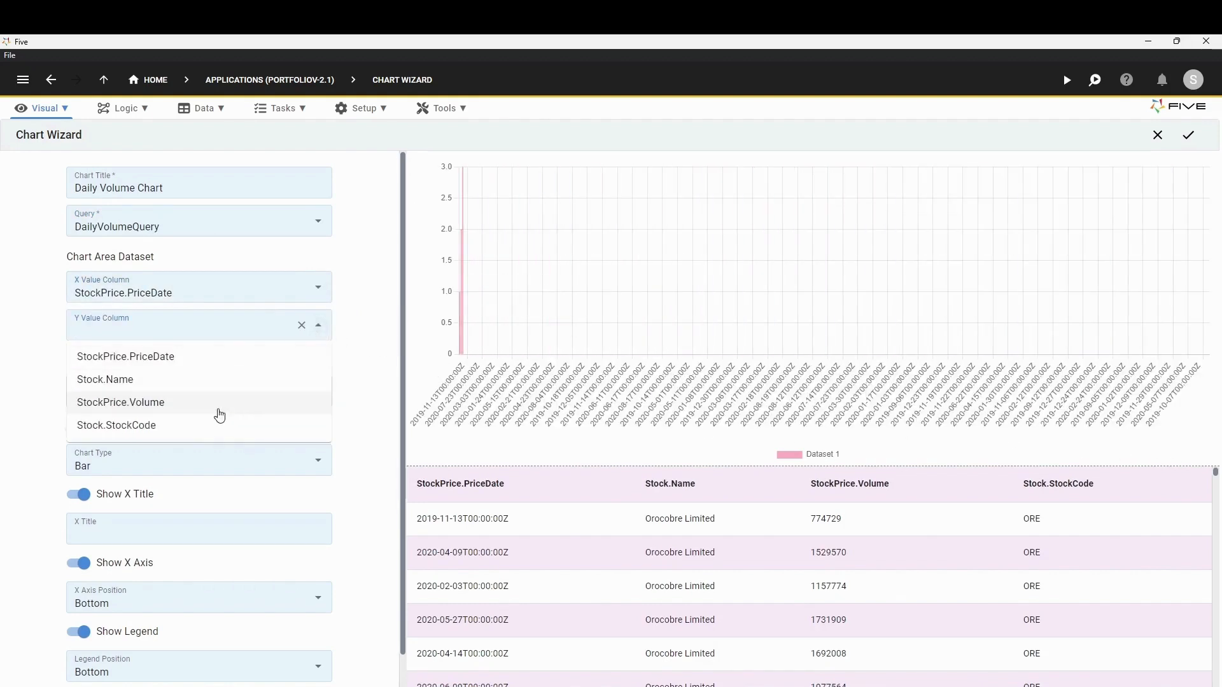
left_click(177, 402)
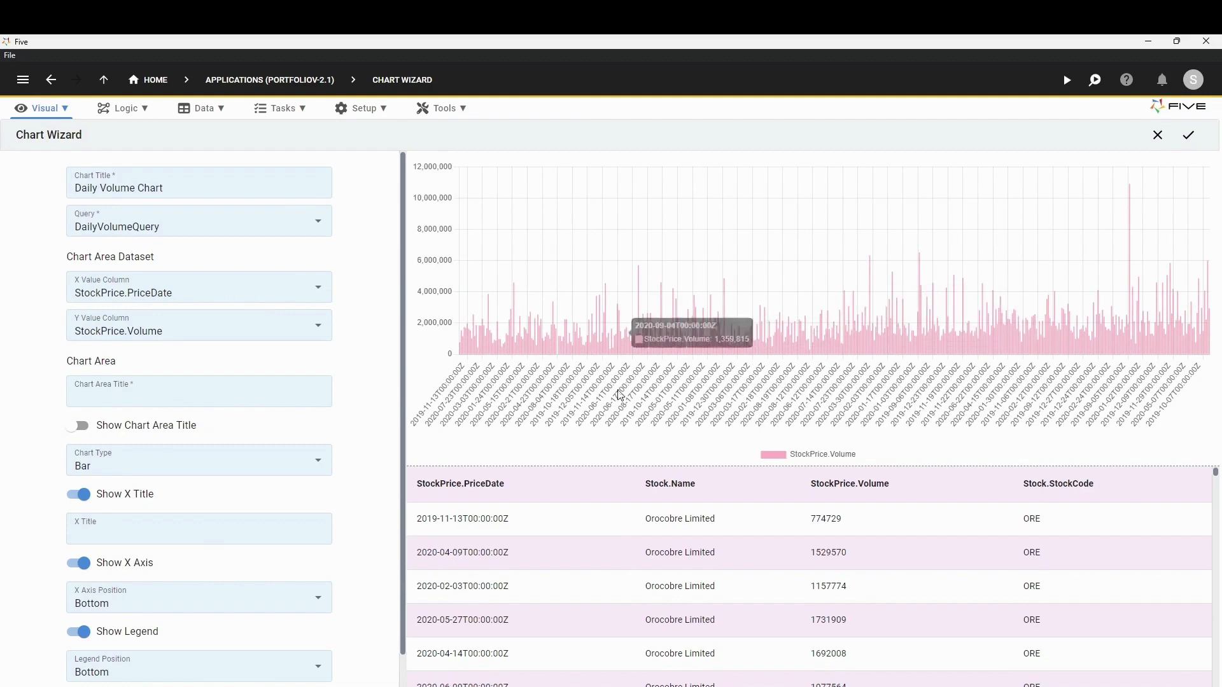
Try the Line and Horizontal Bar chart types on the chart, and return it to Bar
left_click(316, 464)
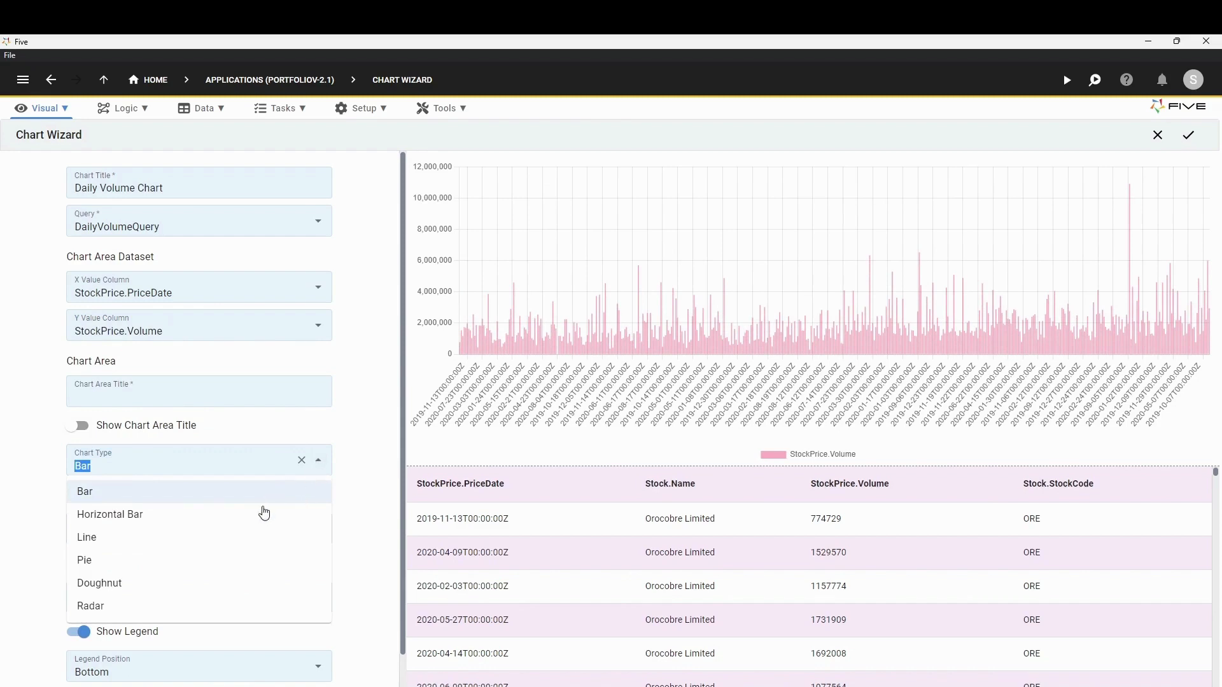
left_click(240, 536)
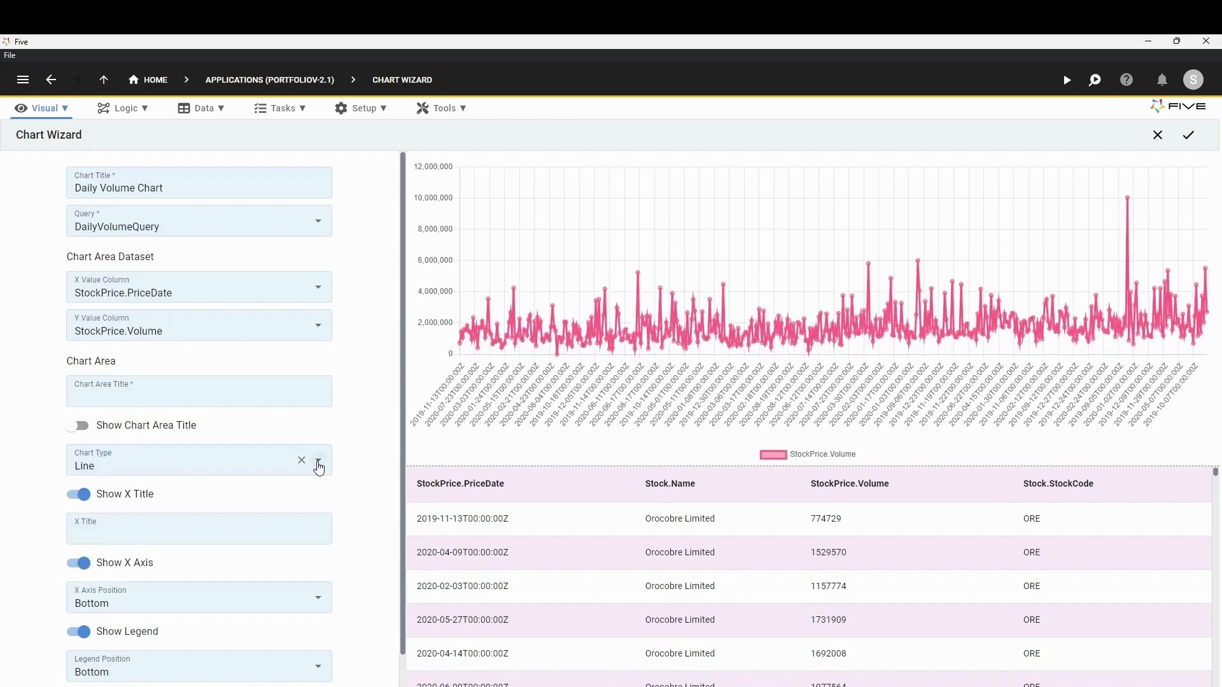
left_click(319, 468)
left_click(153, 517)
left_click(321, 473)
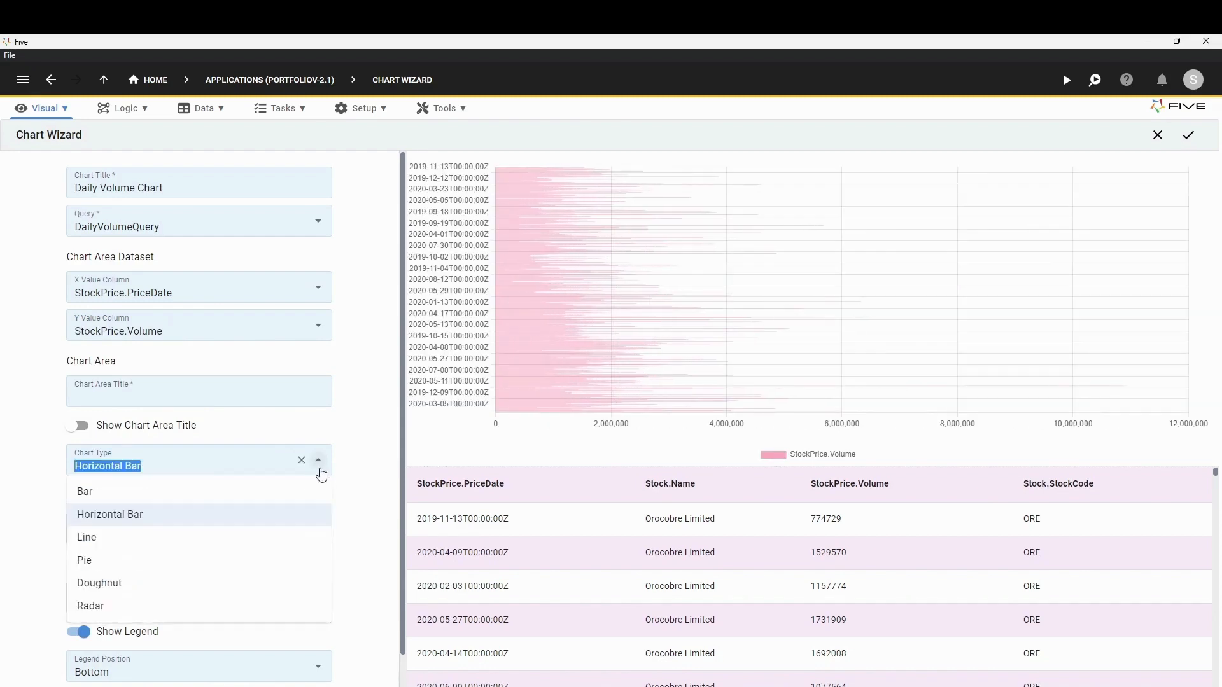
left_click(100, 496)
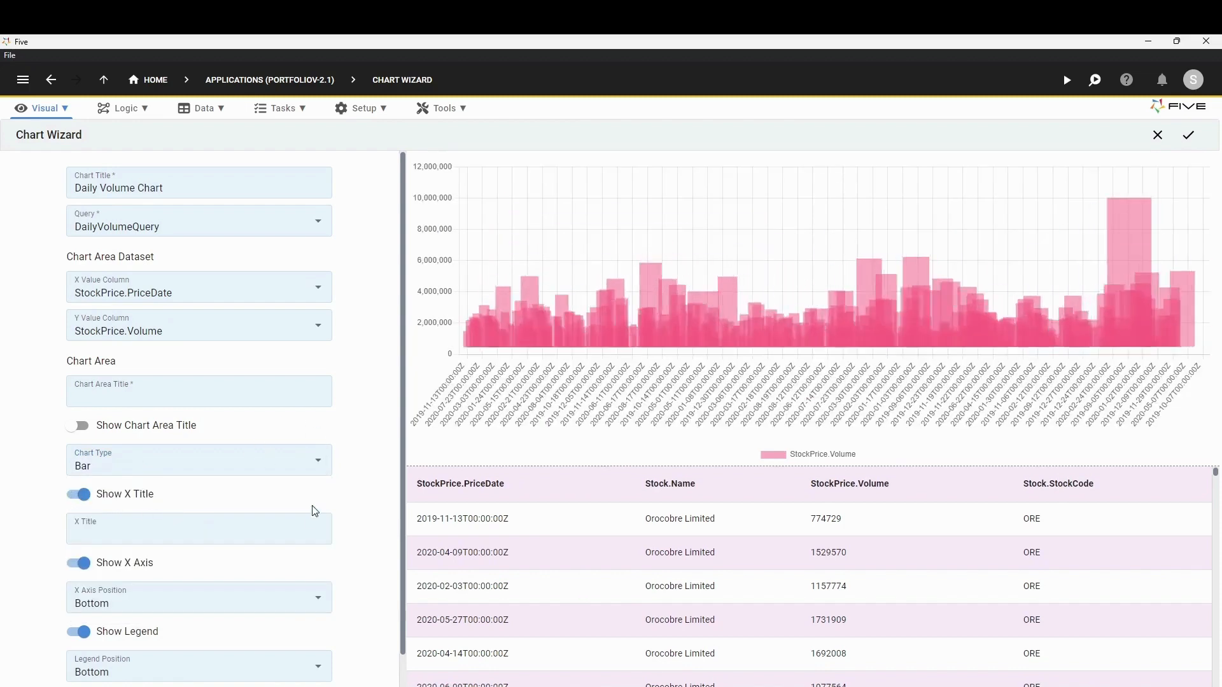
Set the chart's color to the light green #54ea9b
scroll(259, 469, "down", 1)
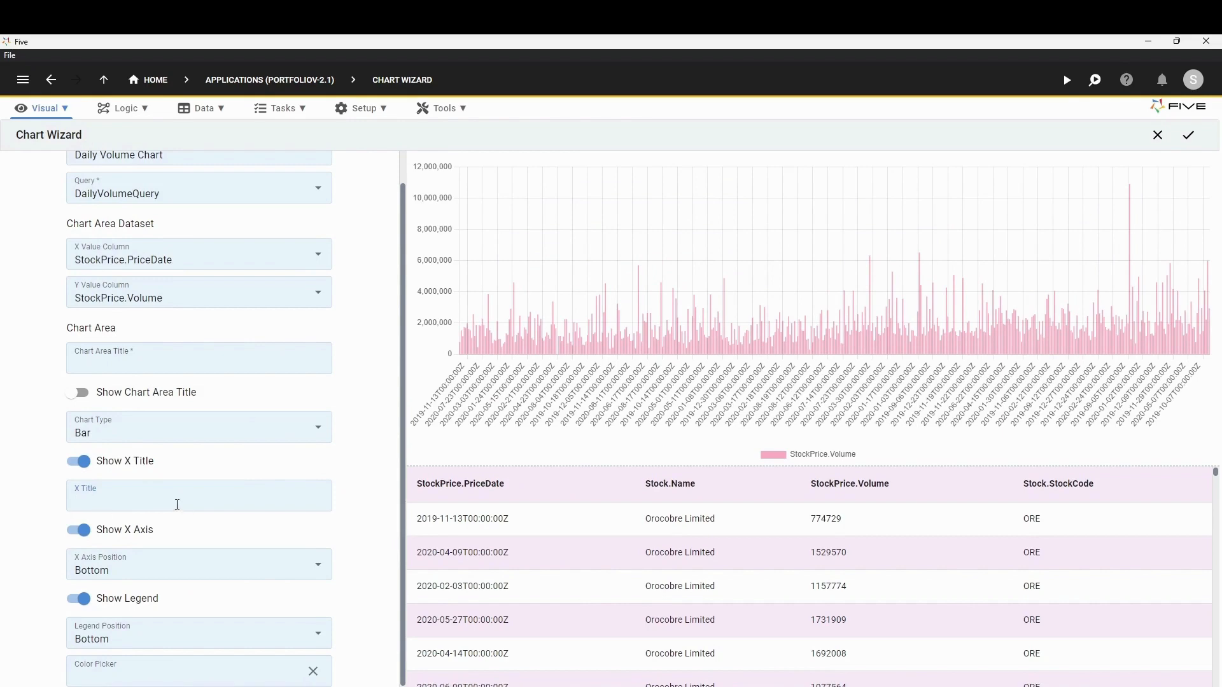
left_click(94, 674)
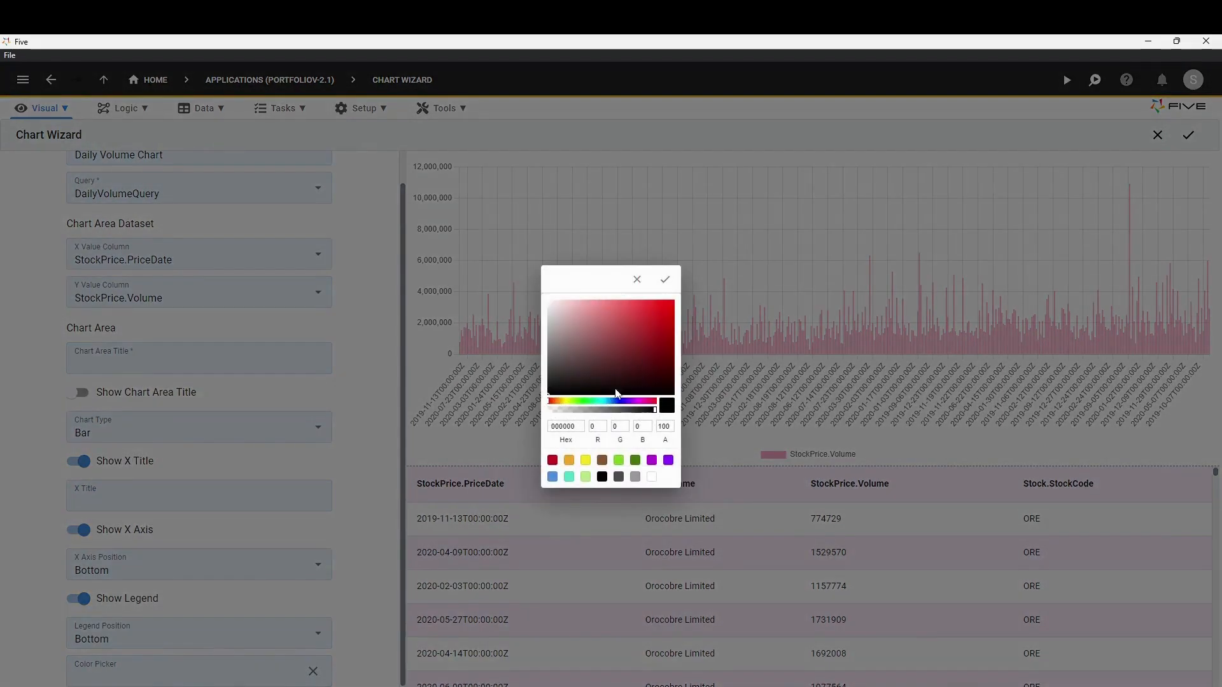
left_click(591, 402)
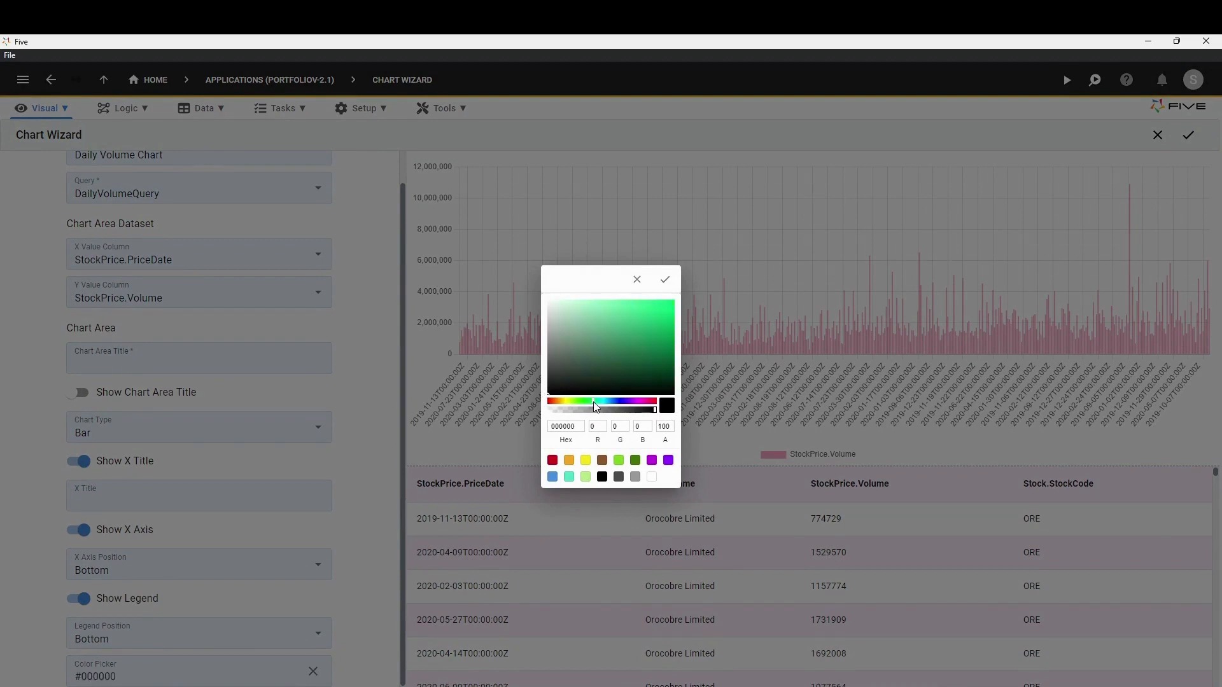
left_click(629, 307)
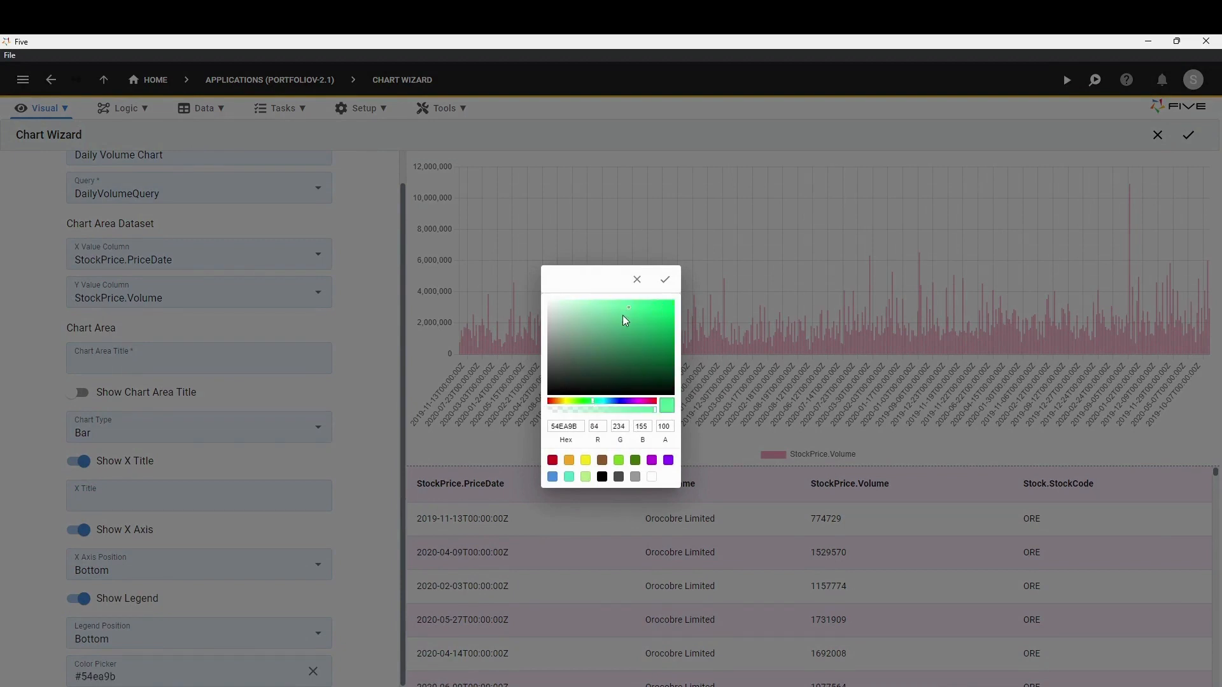
left_click(664, 280)
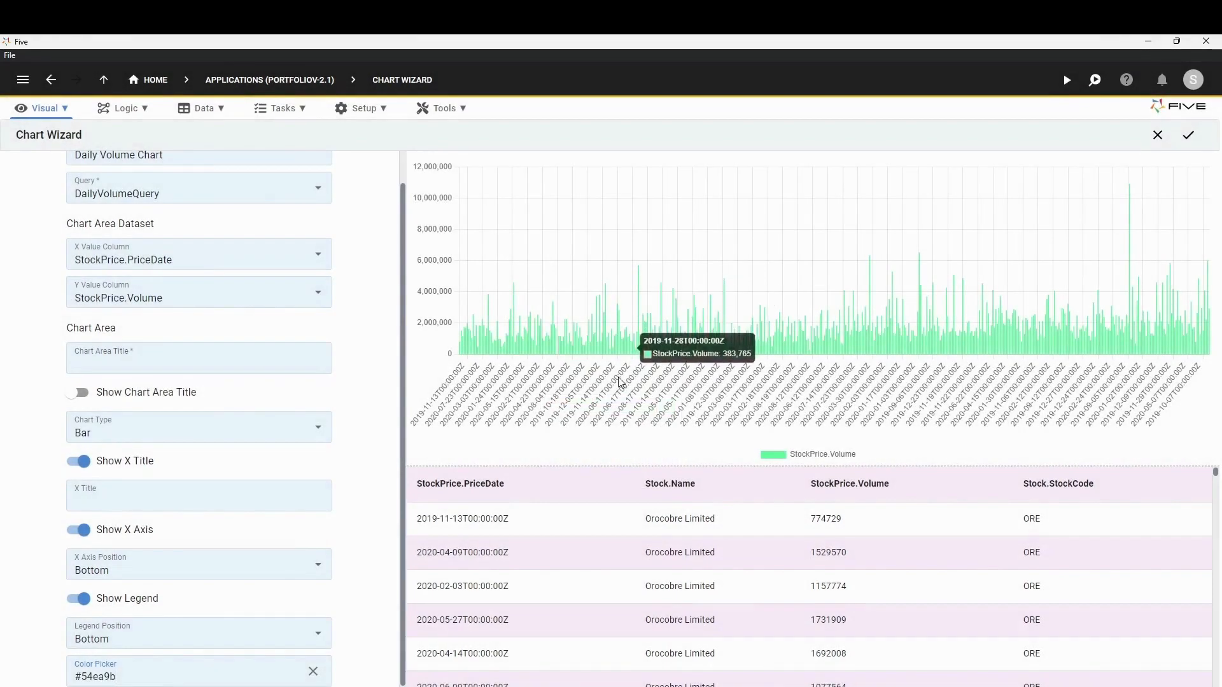
scroll(259, 344, "up", 1)
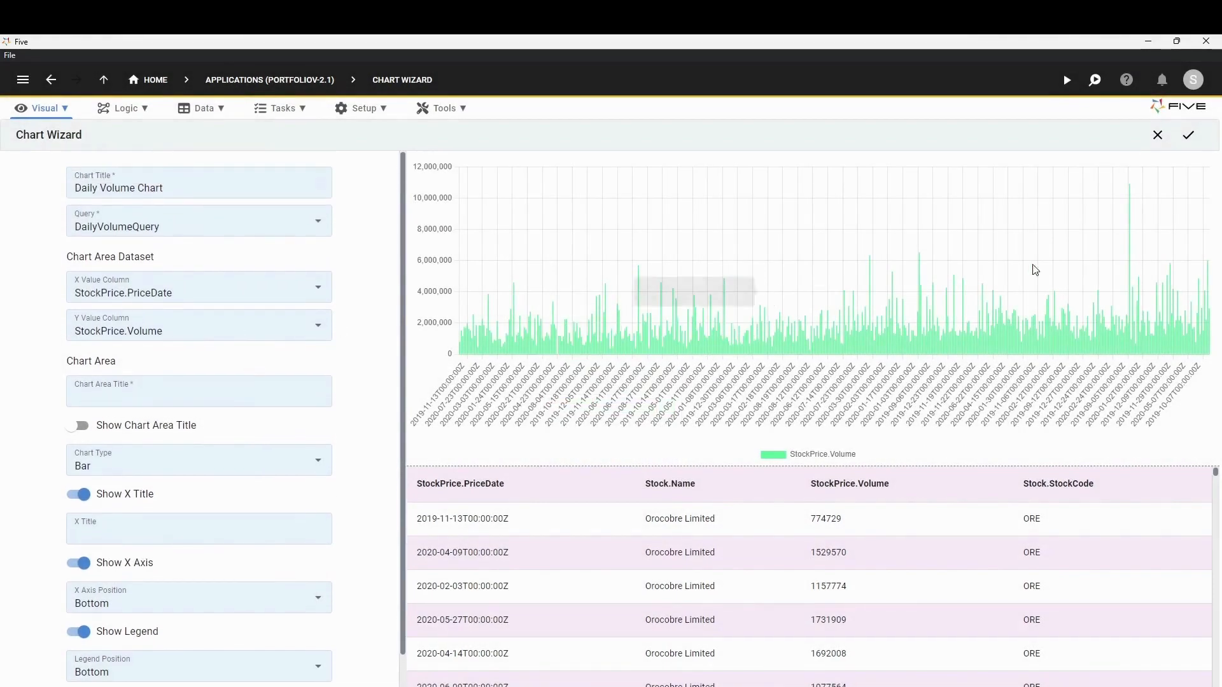
Set the chart area title to Daily Volume Chart and turn on its display above the chart
left_click(1189, 136)
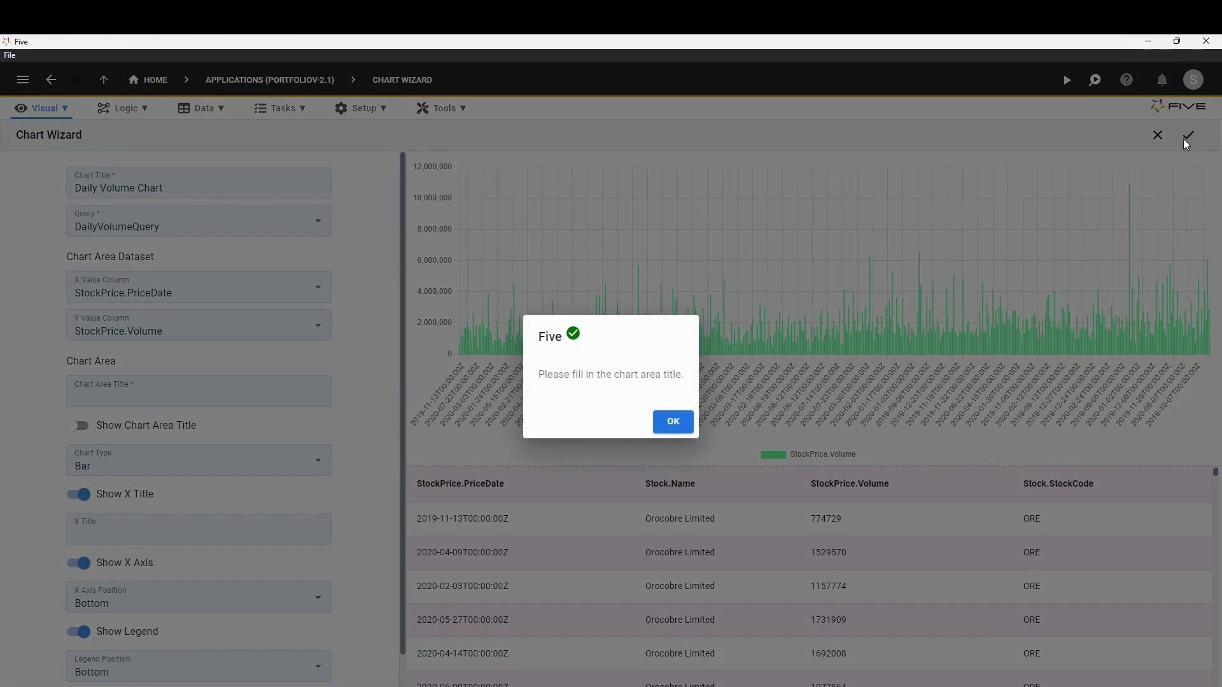
left_click(671, 422)
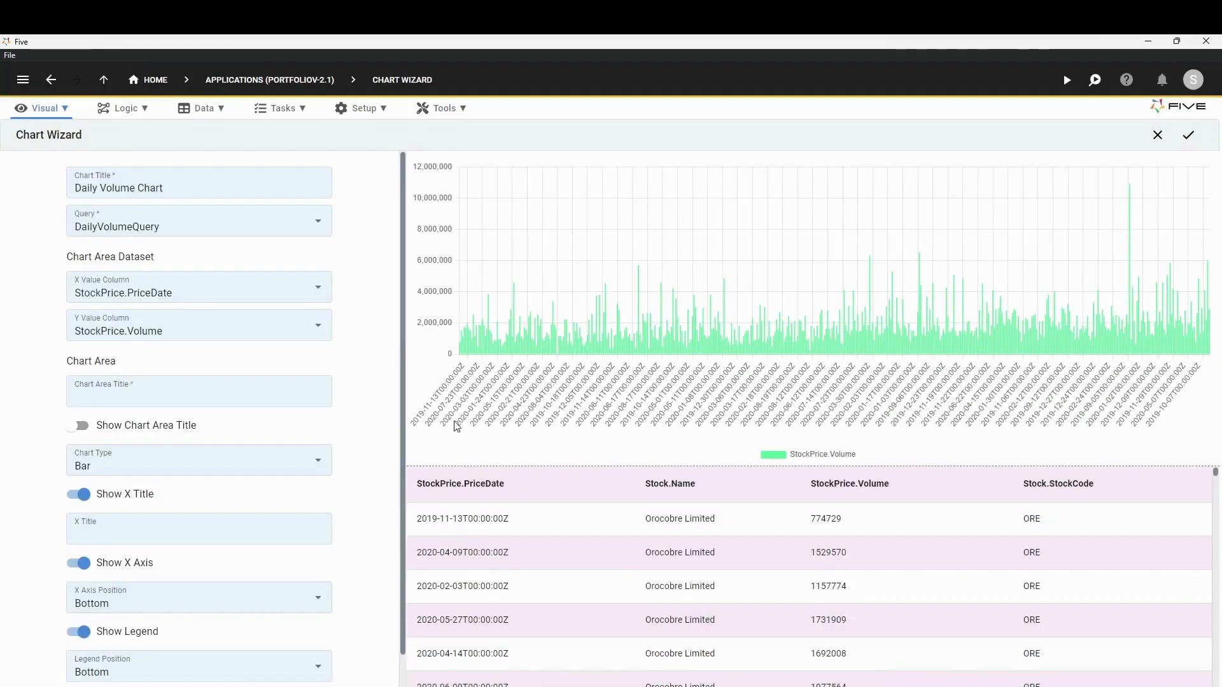
left_click(96, 396)
type("Daily Volumne")
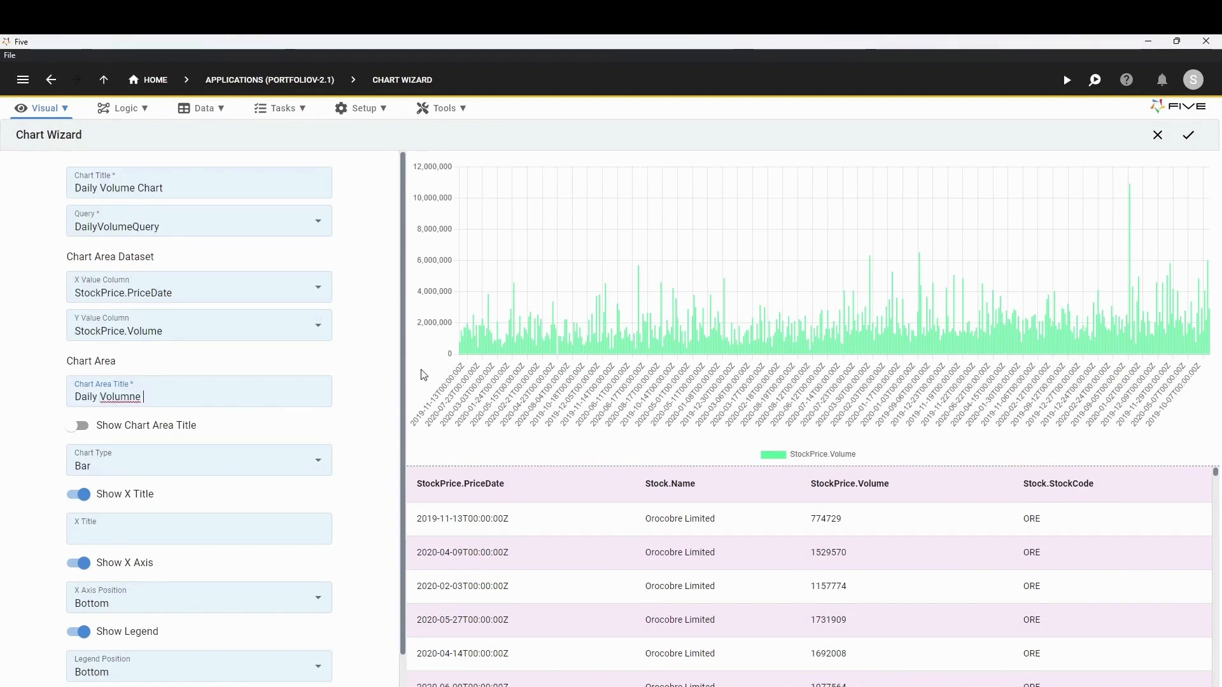
key("BackSpace")
key("BackSpace")
key("BackSpace")
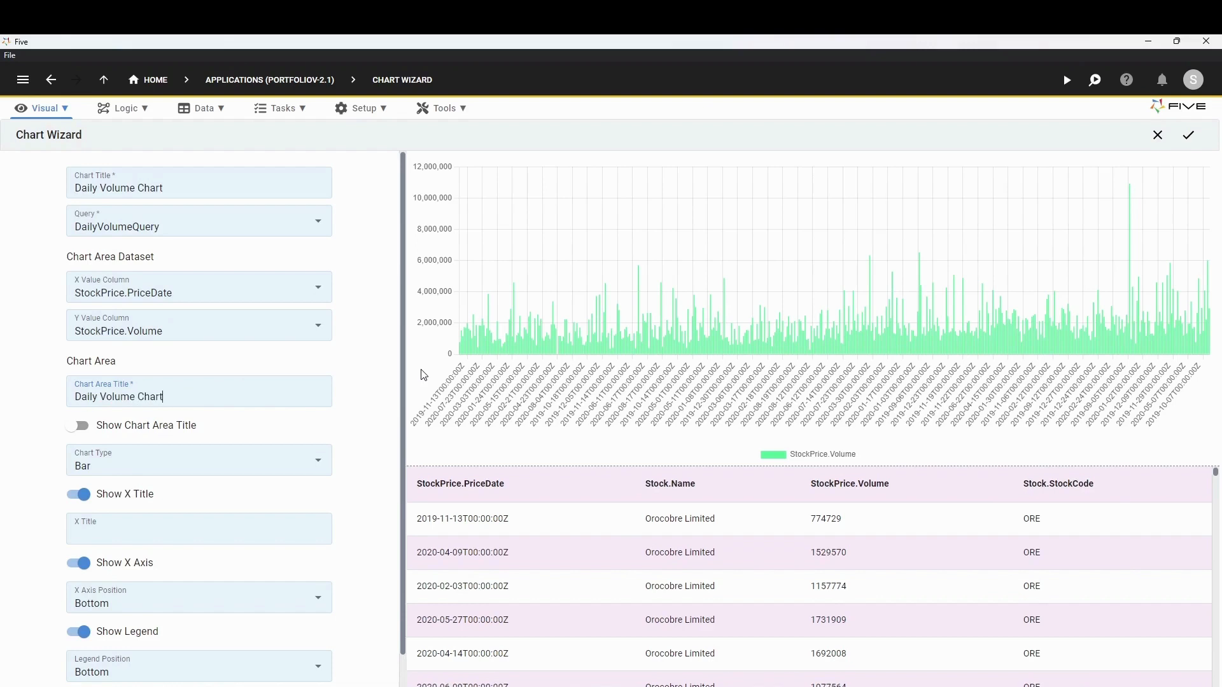
left_click(76, 427)
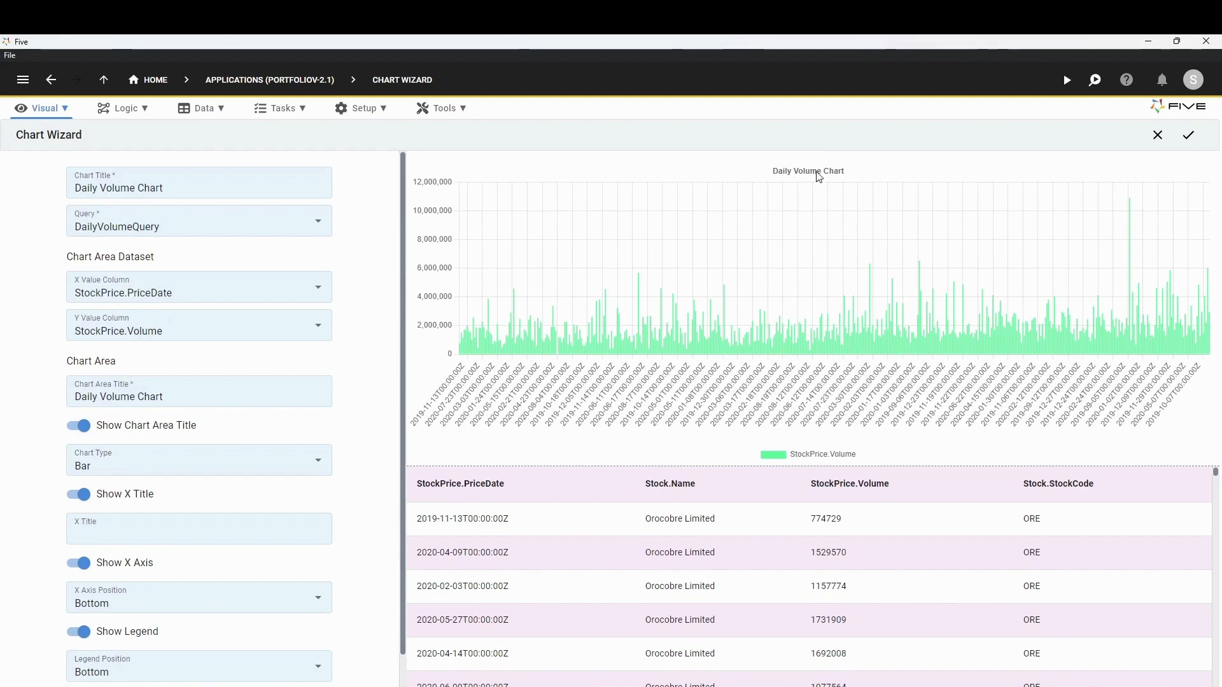
Review the chart area title and save the Daily Volume Chart
left_click_drag(203, 399, 32, 395)
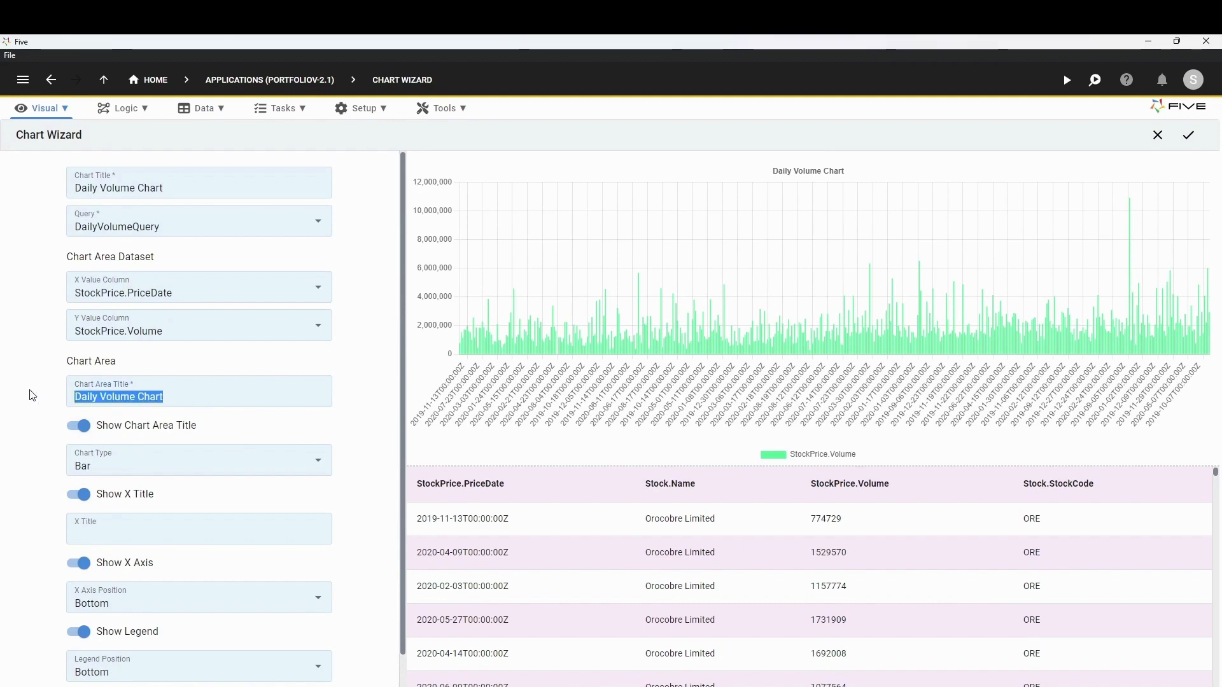
left_click(364, 415)
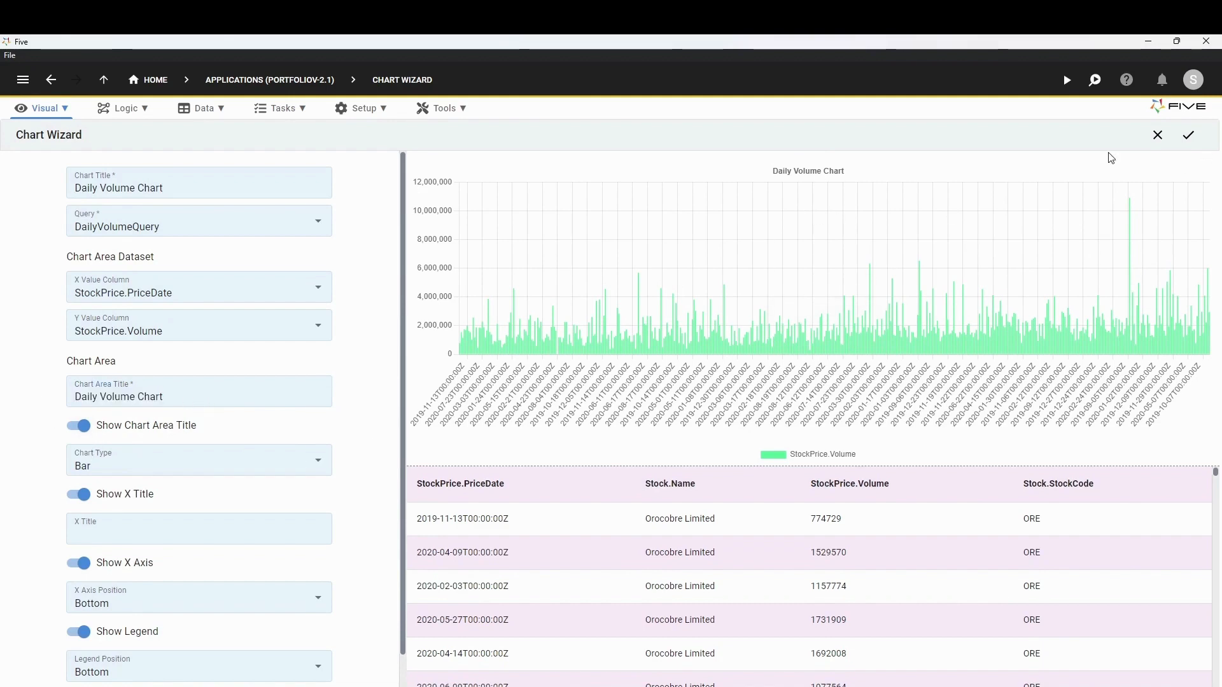
left_click(1189, 136)
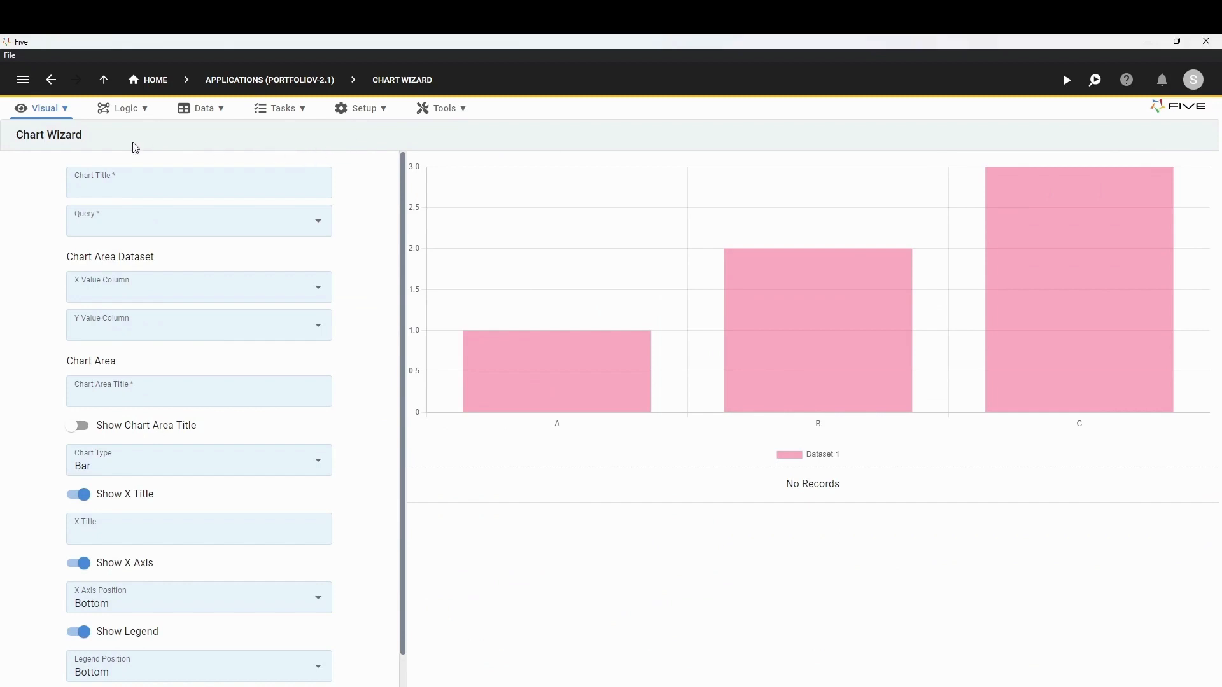
Create a new menu record in the application with the caption Daily Volume
left_click(48, 111)
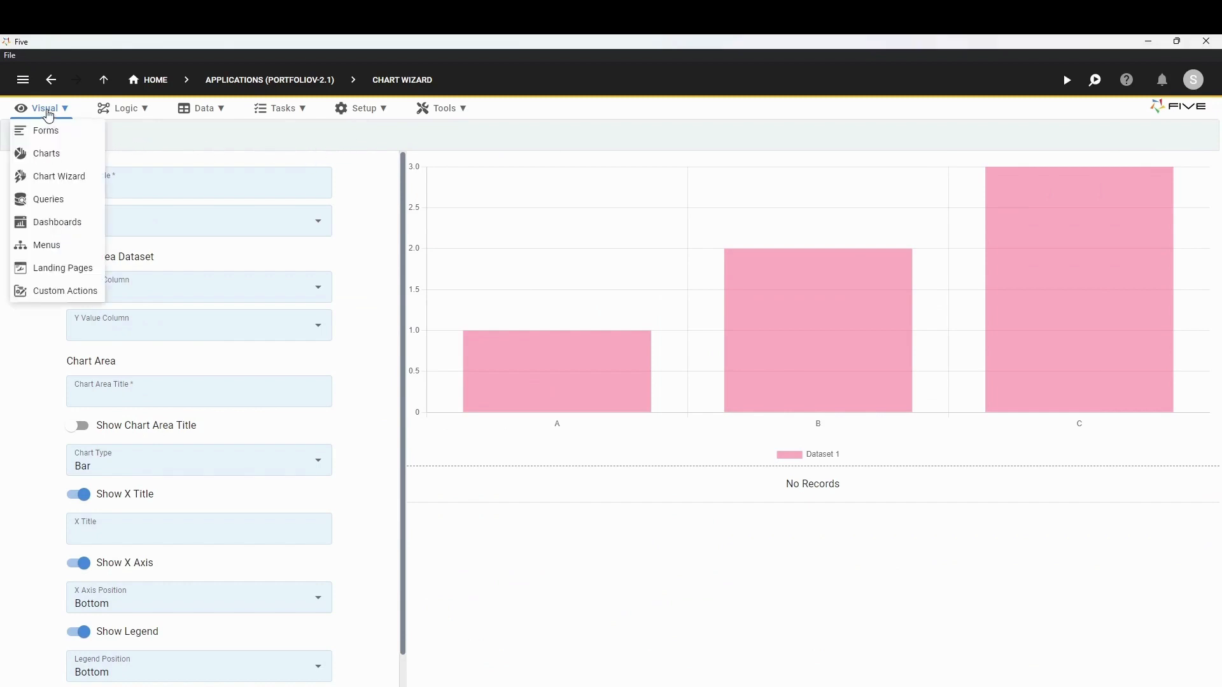
left_click(56, 246)
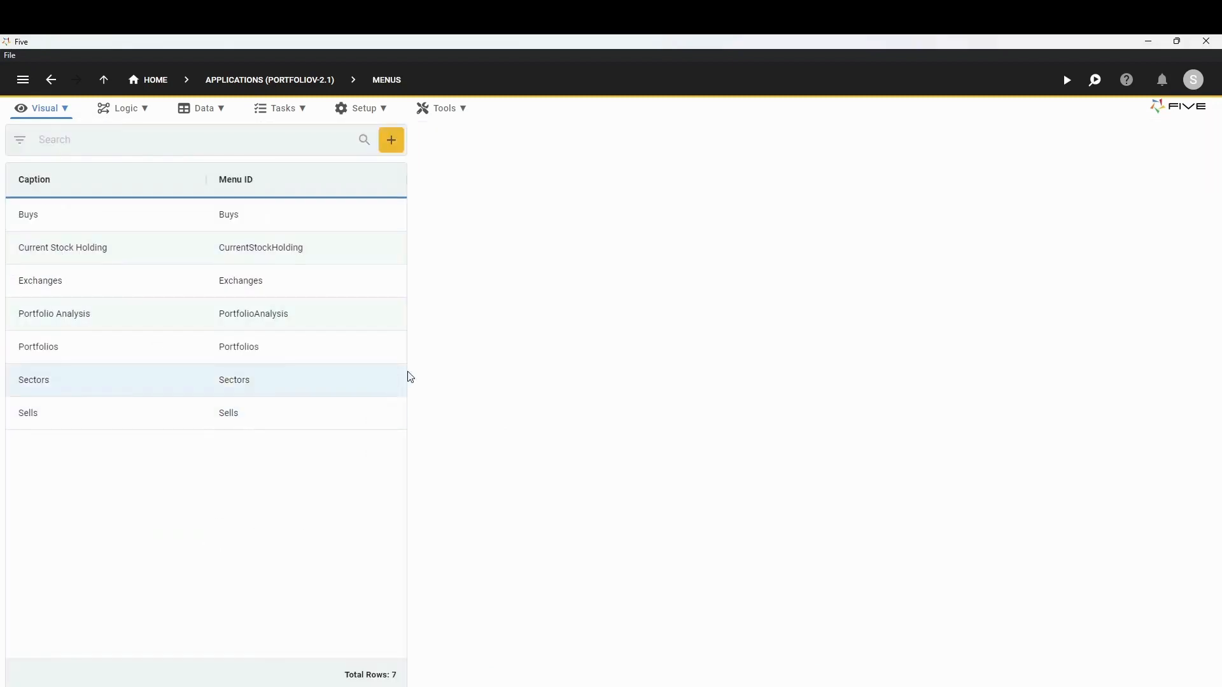
left_click(393, 151)
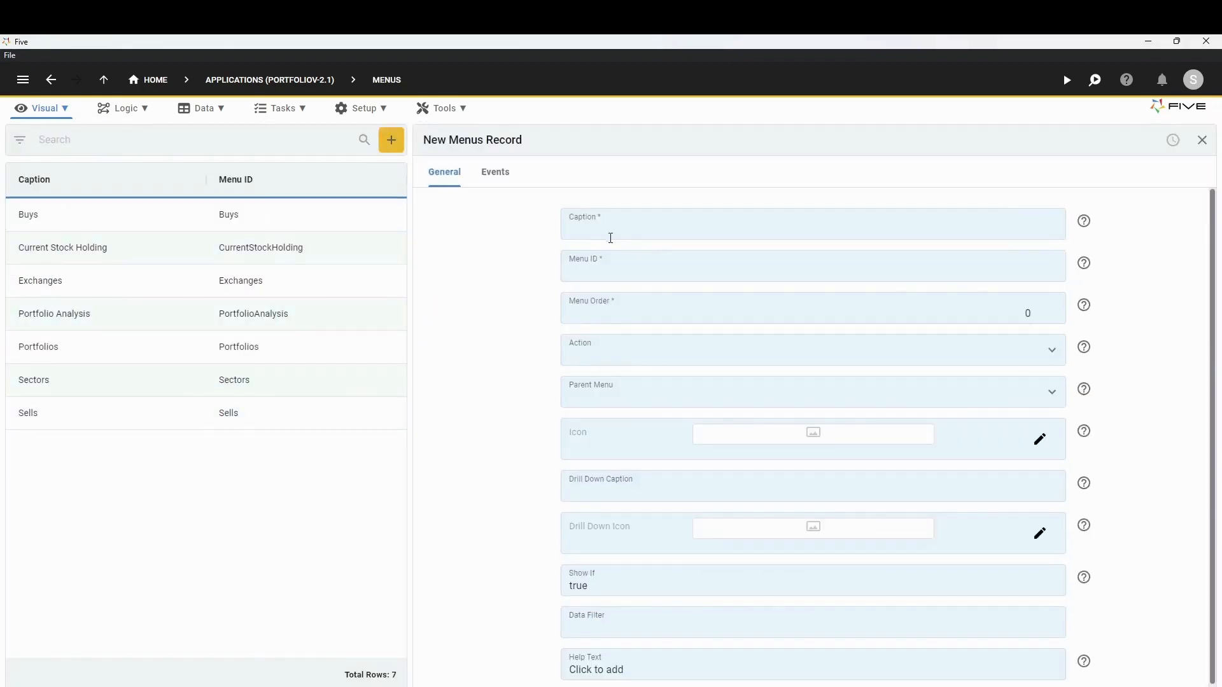
type("Da")
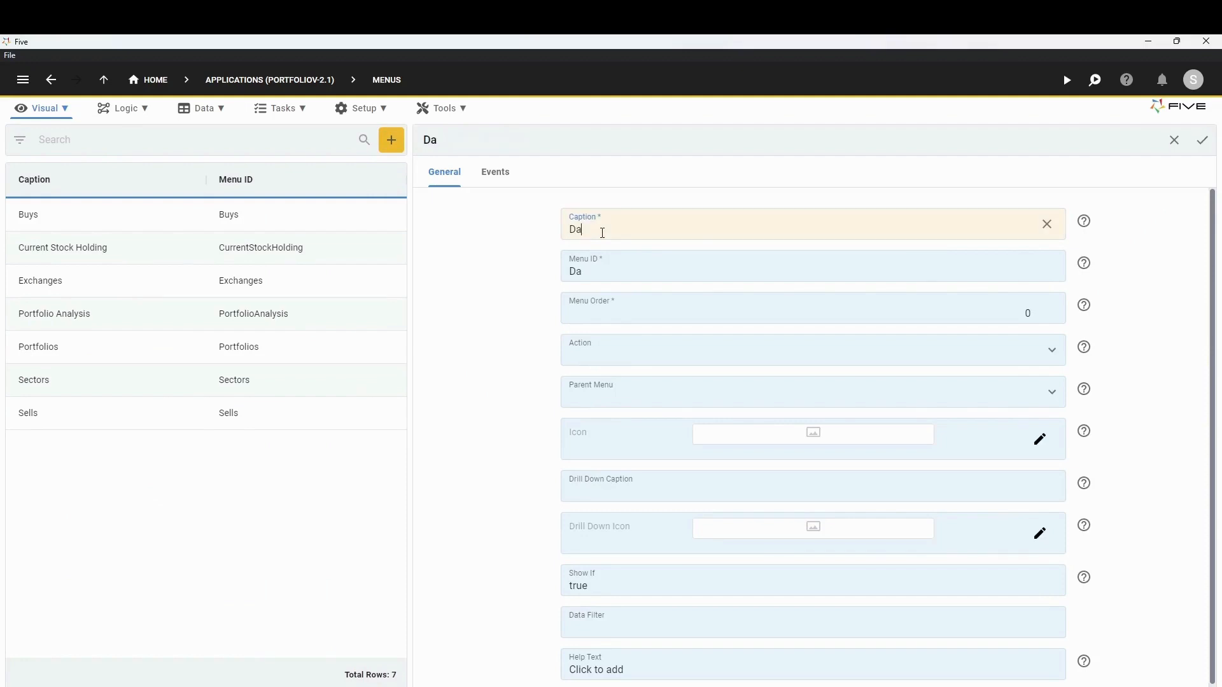
type("ily Volume")
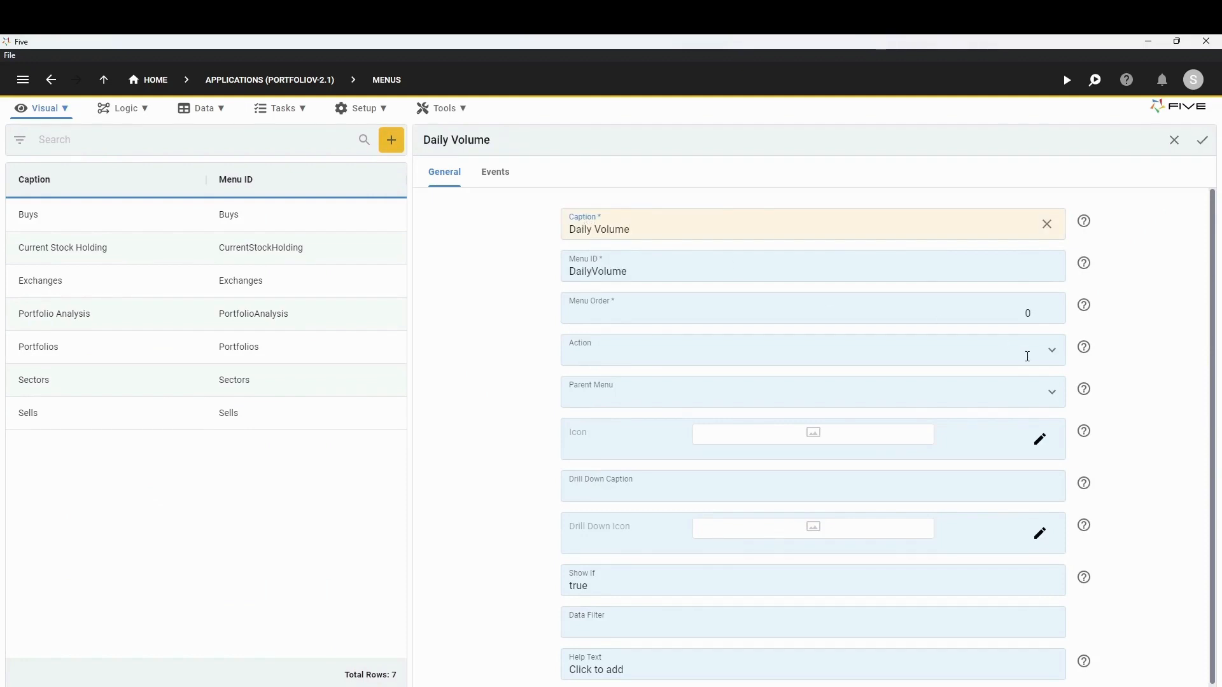
Set the menu record's order to 9 and its action to DailyVolumeChart (Chart), and save the record
left_click(1024, 317)
type("9")
left_click(1052, 350)
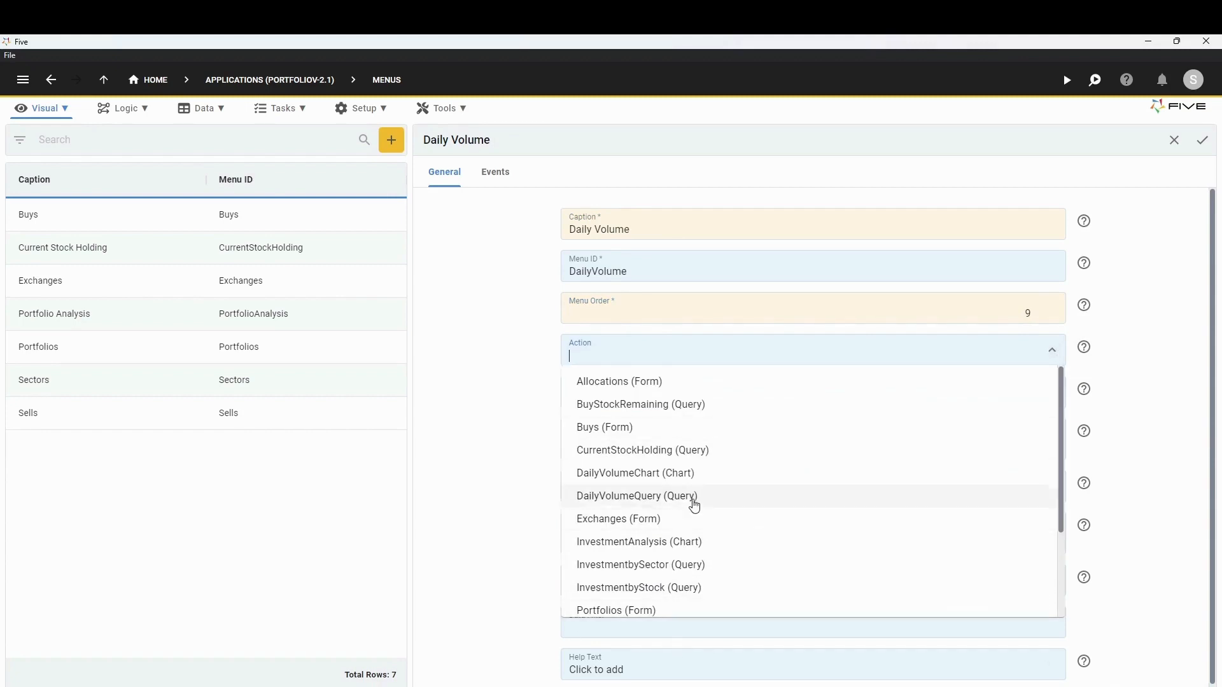
left_click(696, 480)
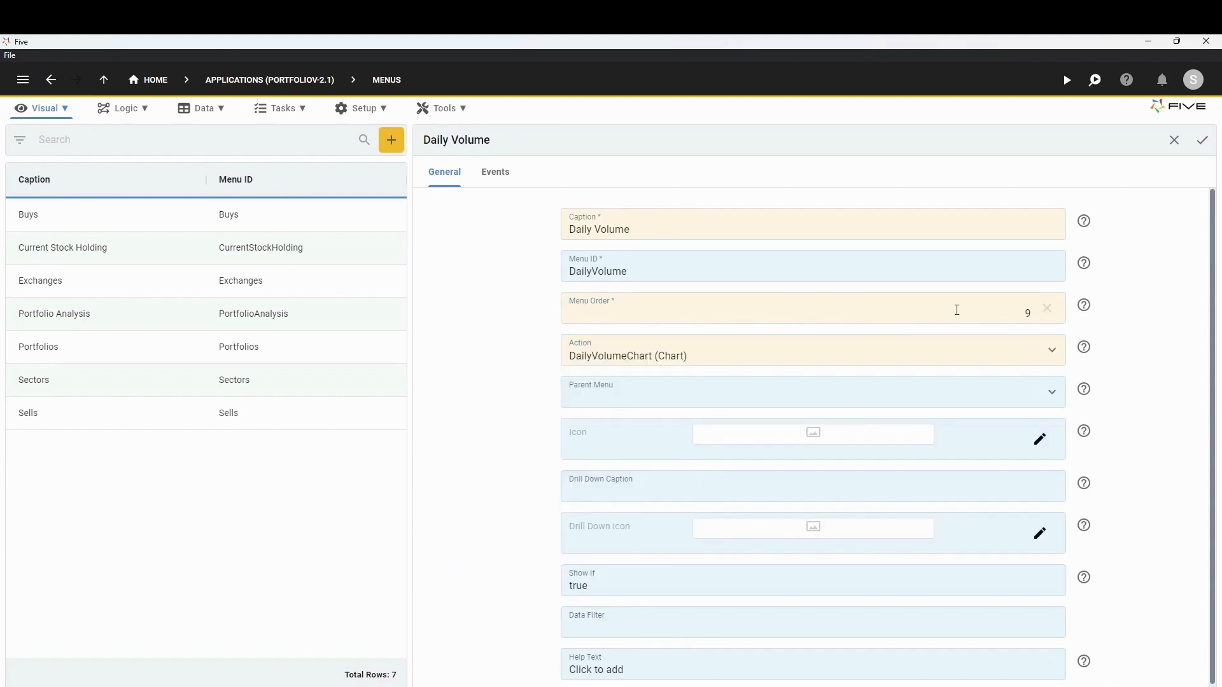
left_click(1203, 141)
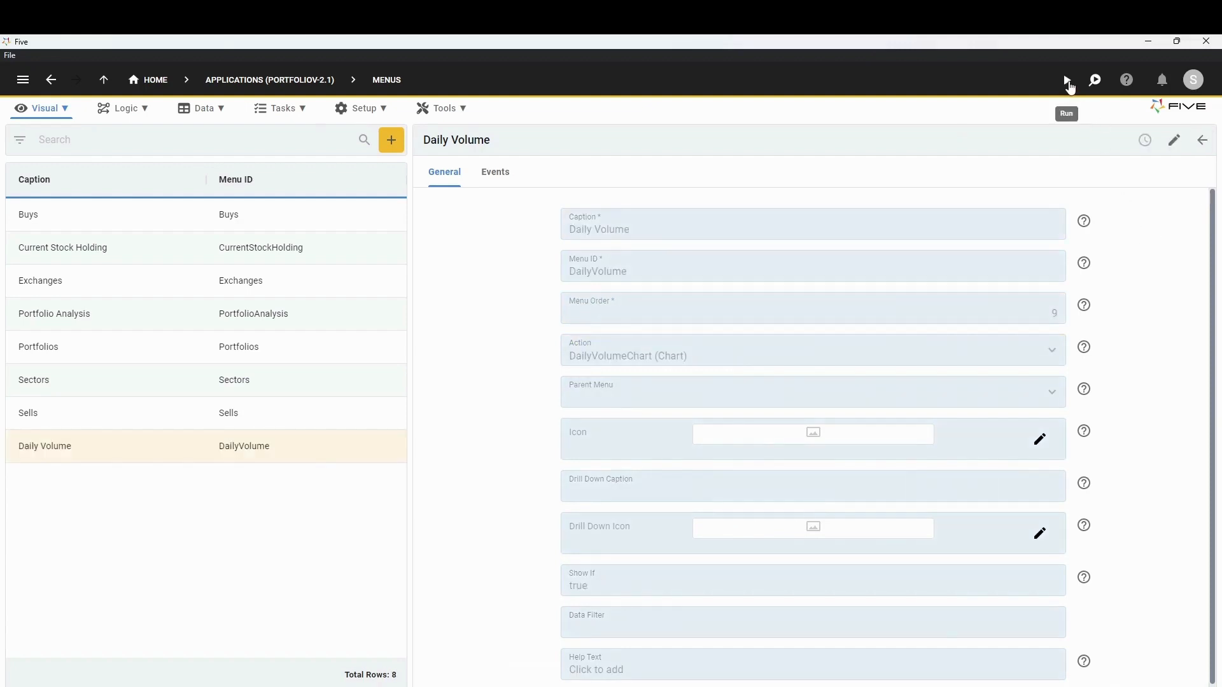
Run the application, maximize its window, and open the Daily Volume chart
left_click(1068, 81)
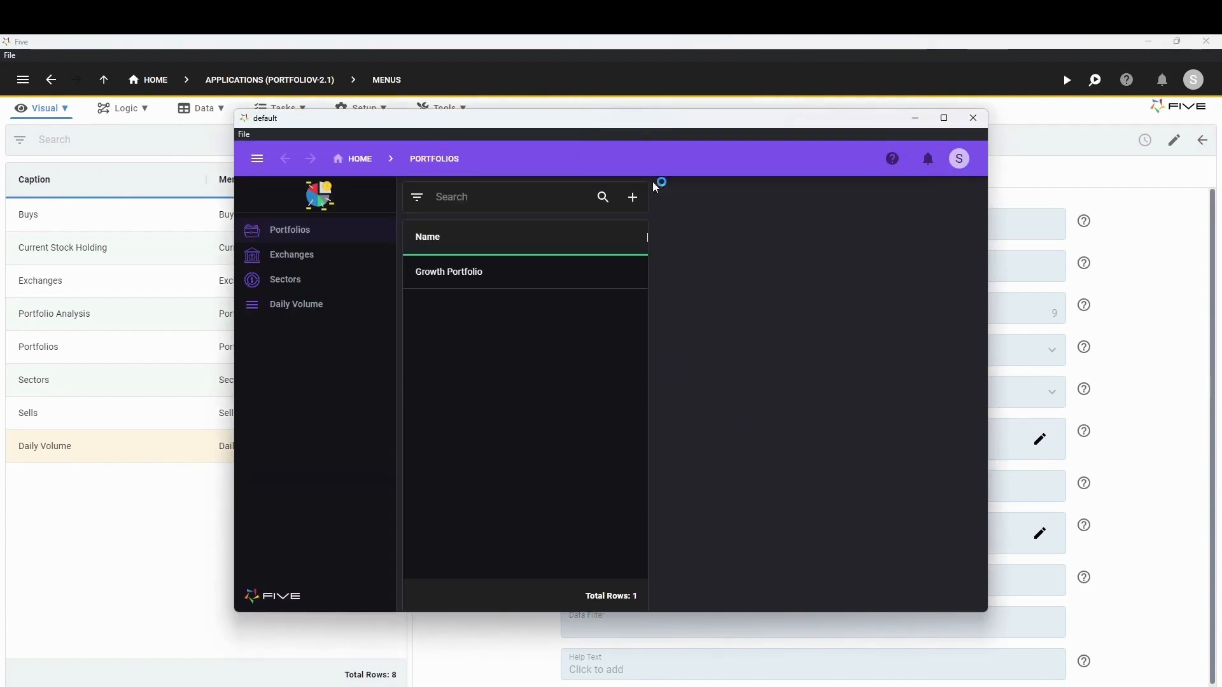
left_click(944, 118)
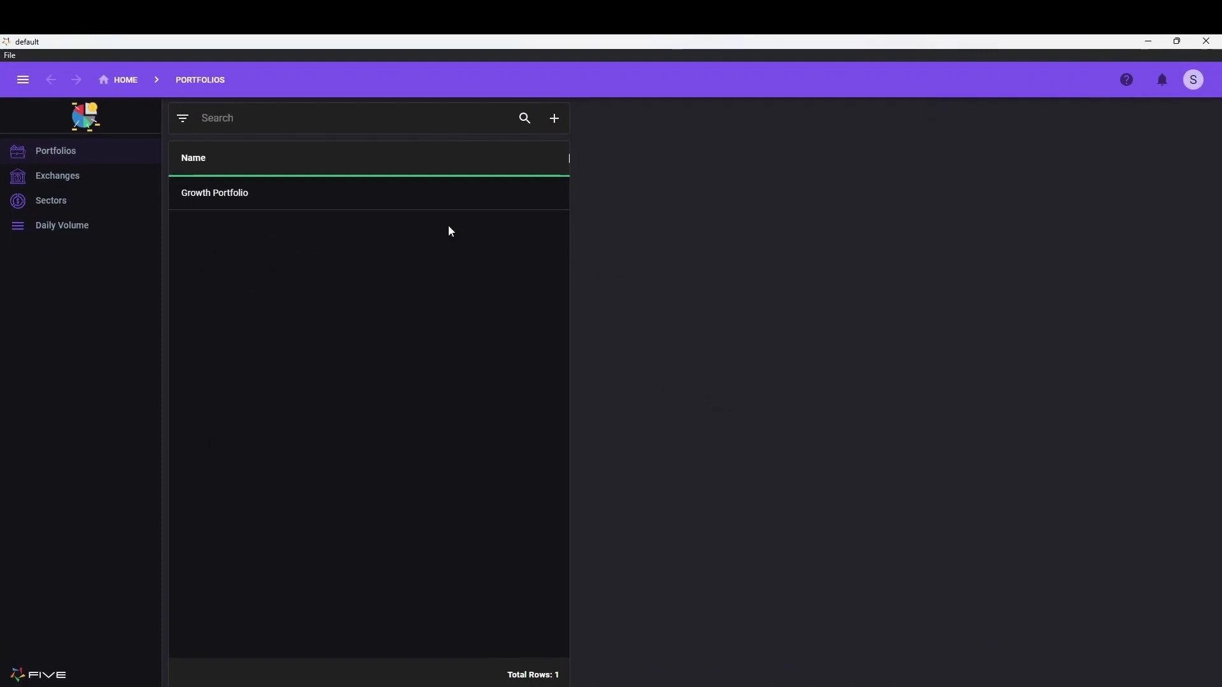
left_click(67, 230)
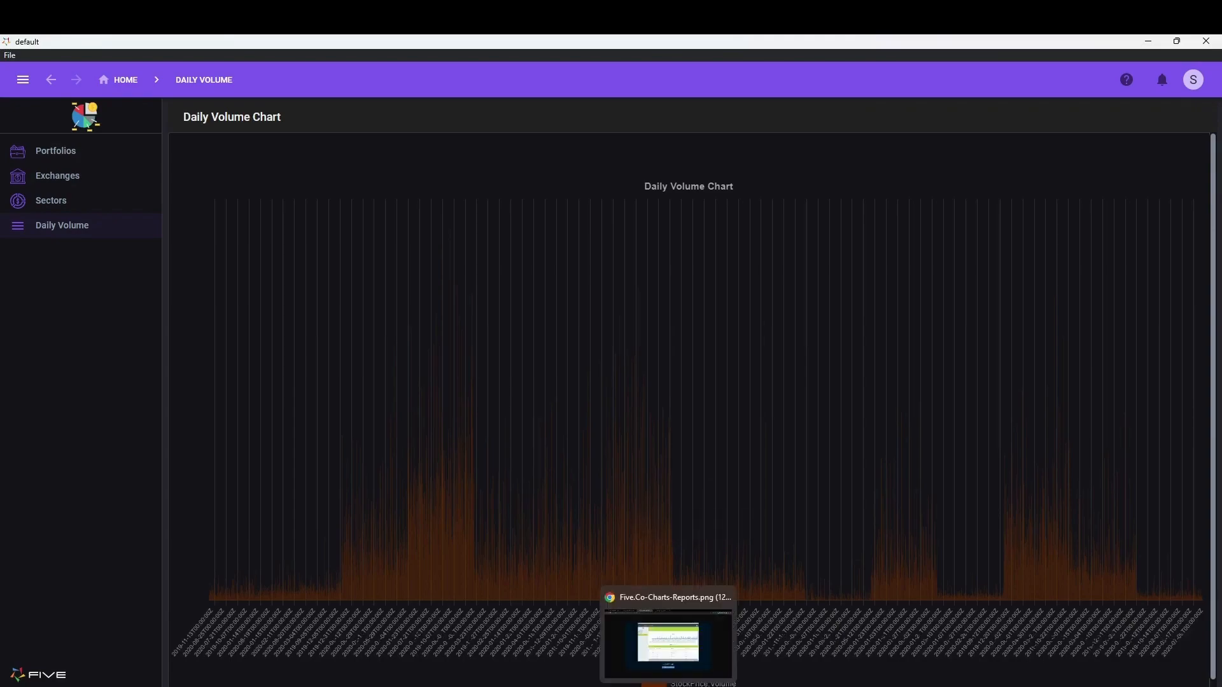
Switch to Chrome to examine the example Daily Volume dashboard image, and return to the running application's chart
left_click(668, 686)
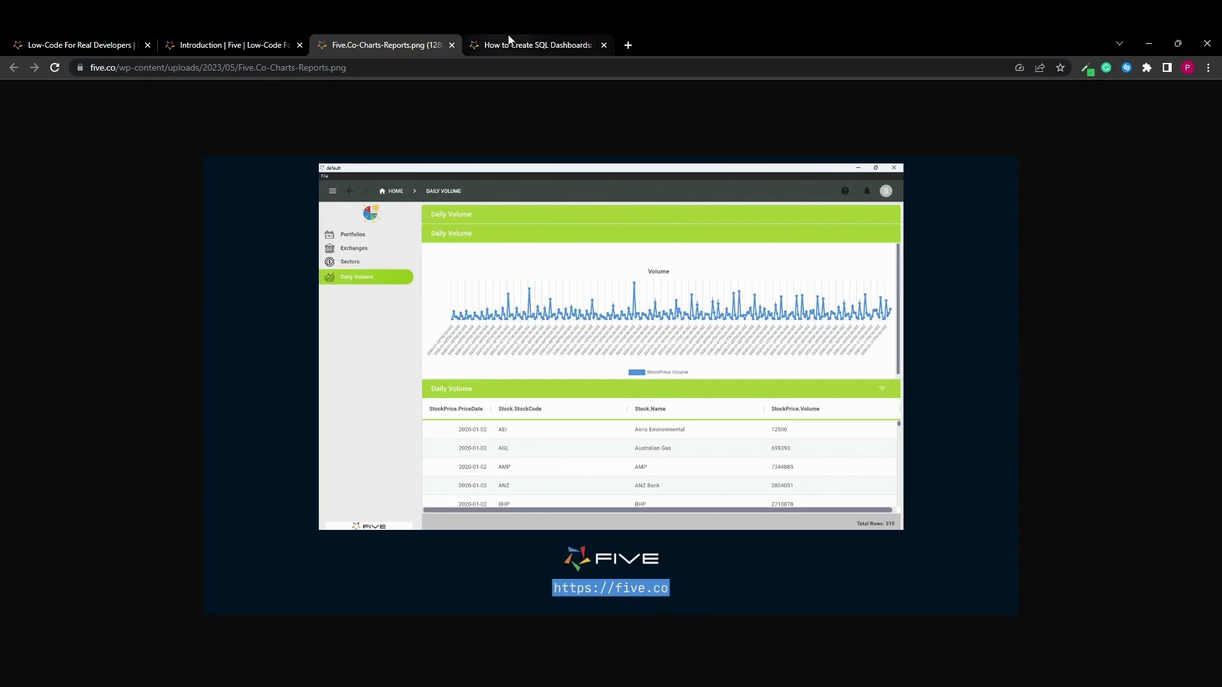
mouse_move(780, 684)
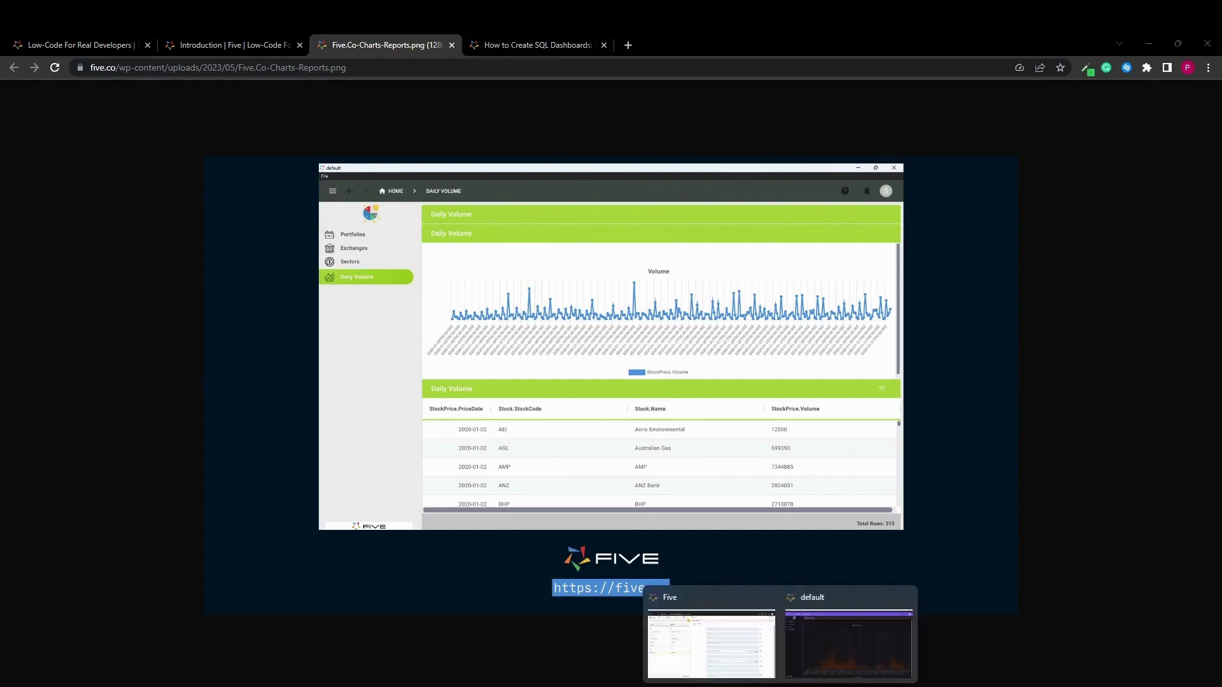
left_click(818, 652)
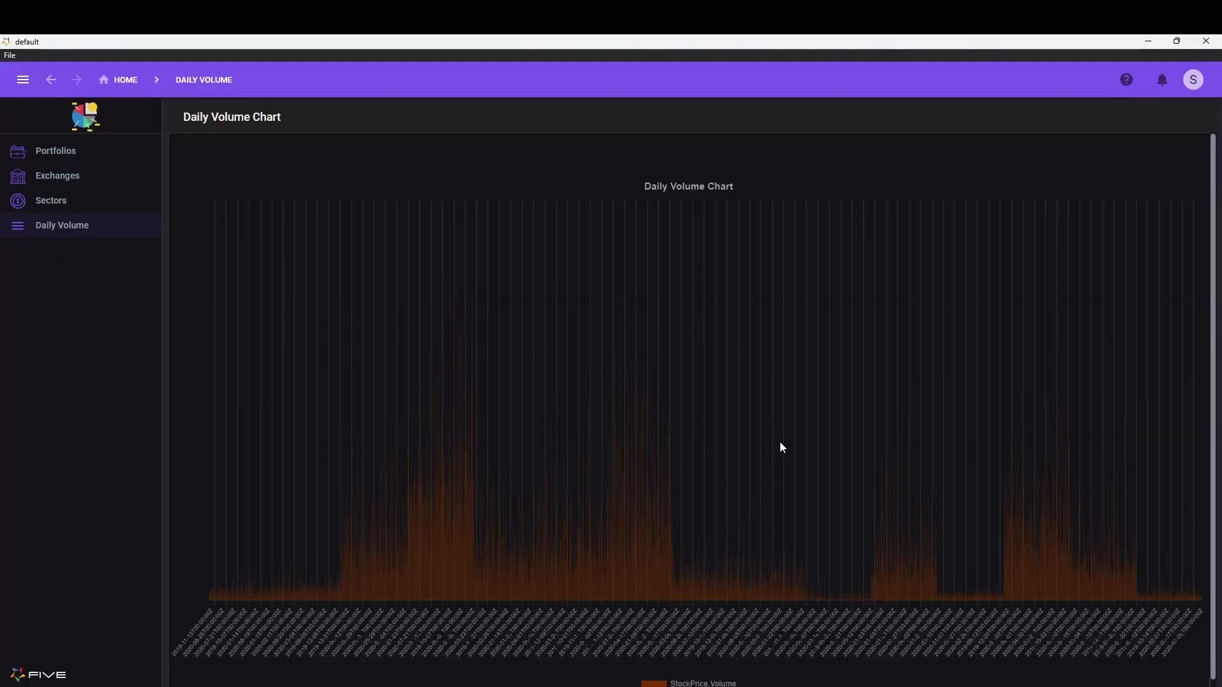
Switch back to the Five development window and create a dashboard record titled Daily Volume Dashboard
mouse_move(780, 684)
left_click(732, 659)
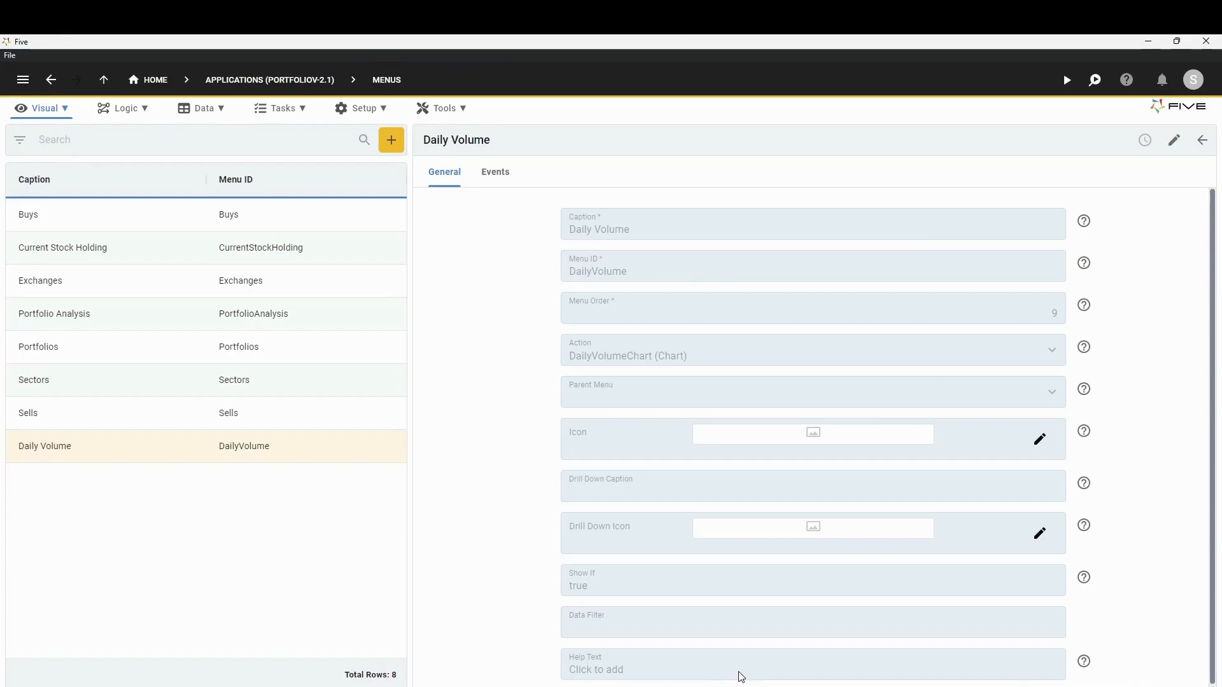
left_click(46, 112)
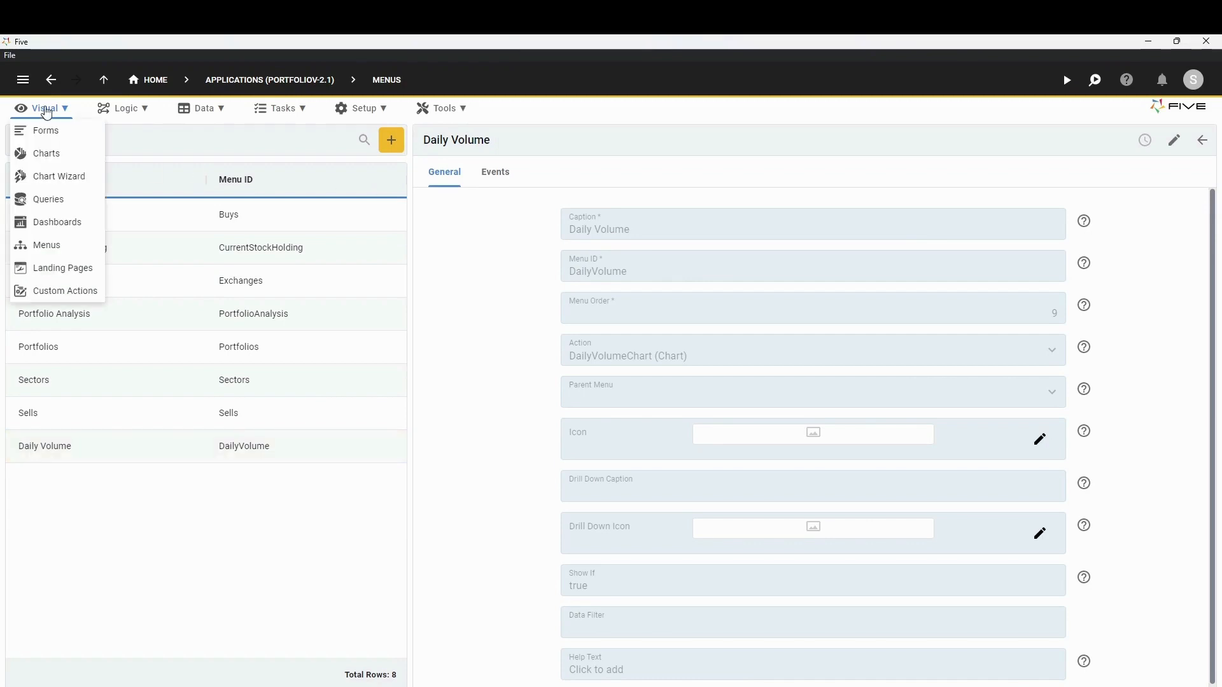
left_click(49, 224)
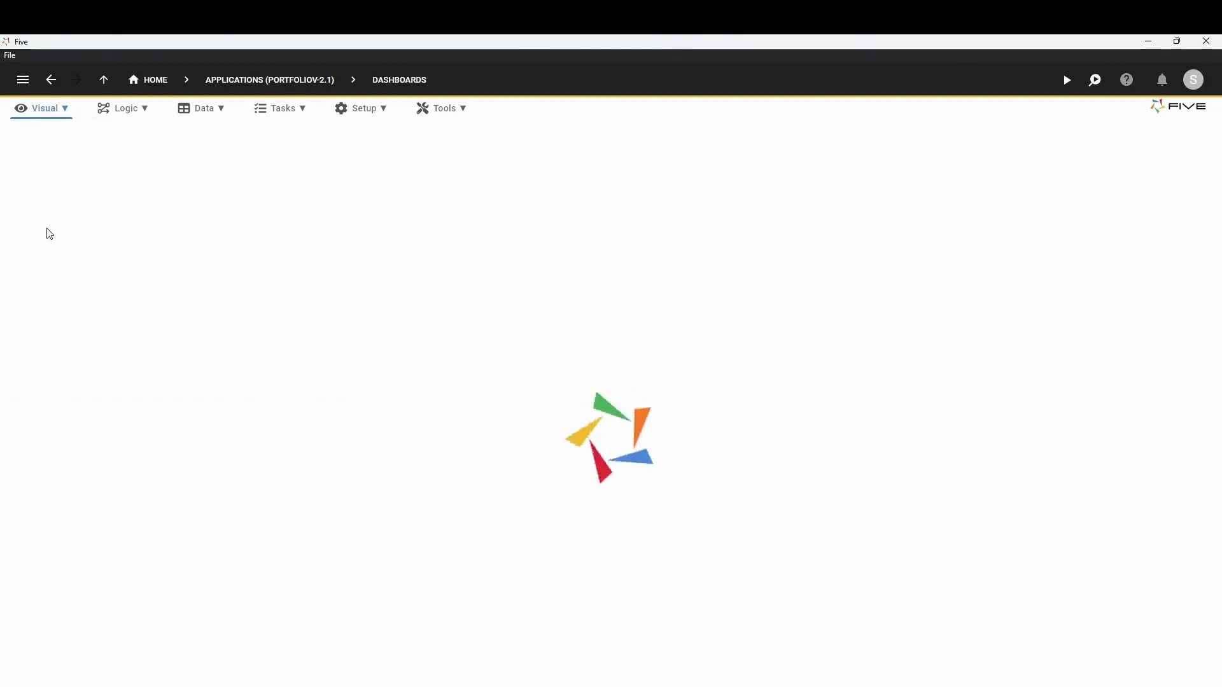
left_click(391, 152)
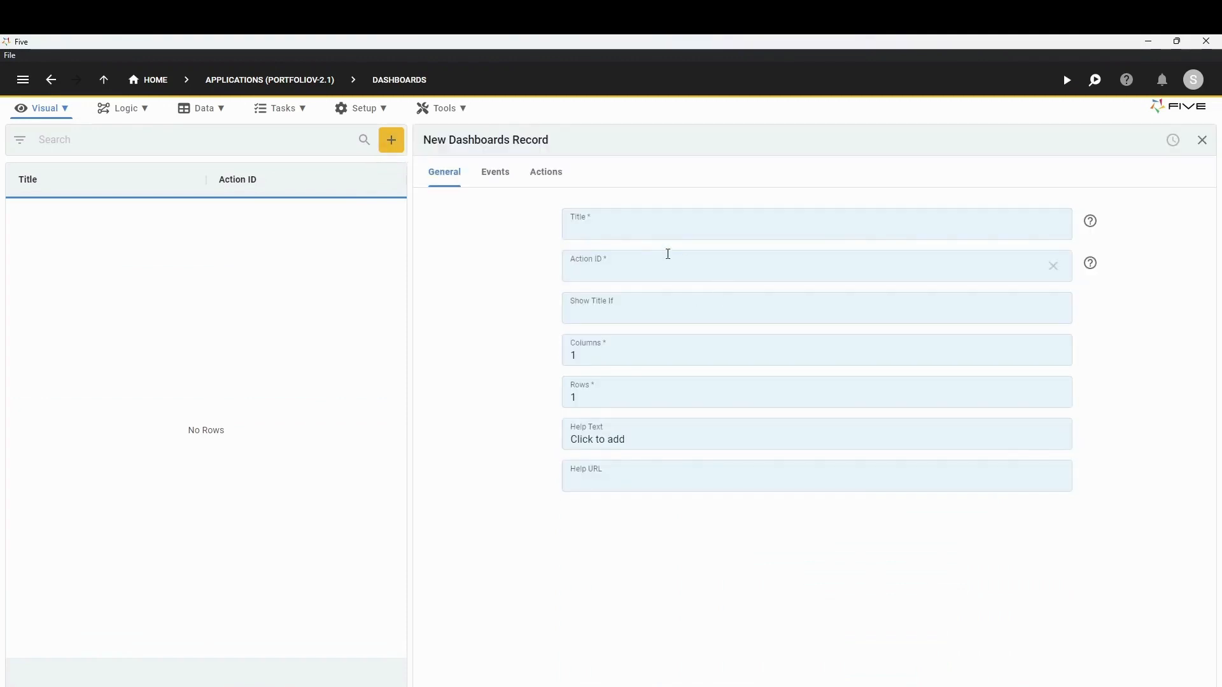
type("Daily")
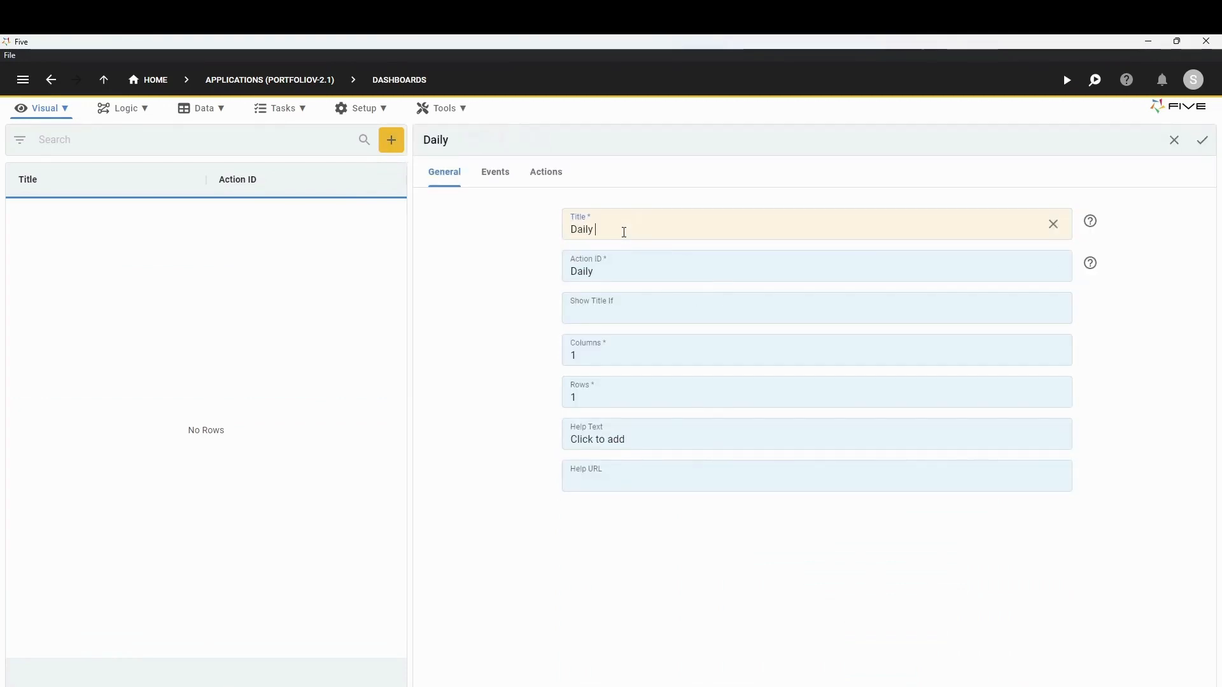
type(" Volume Dashboard")
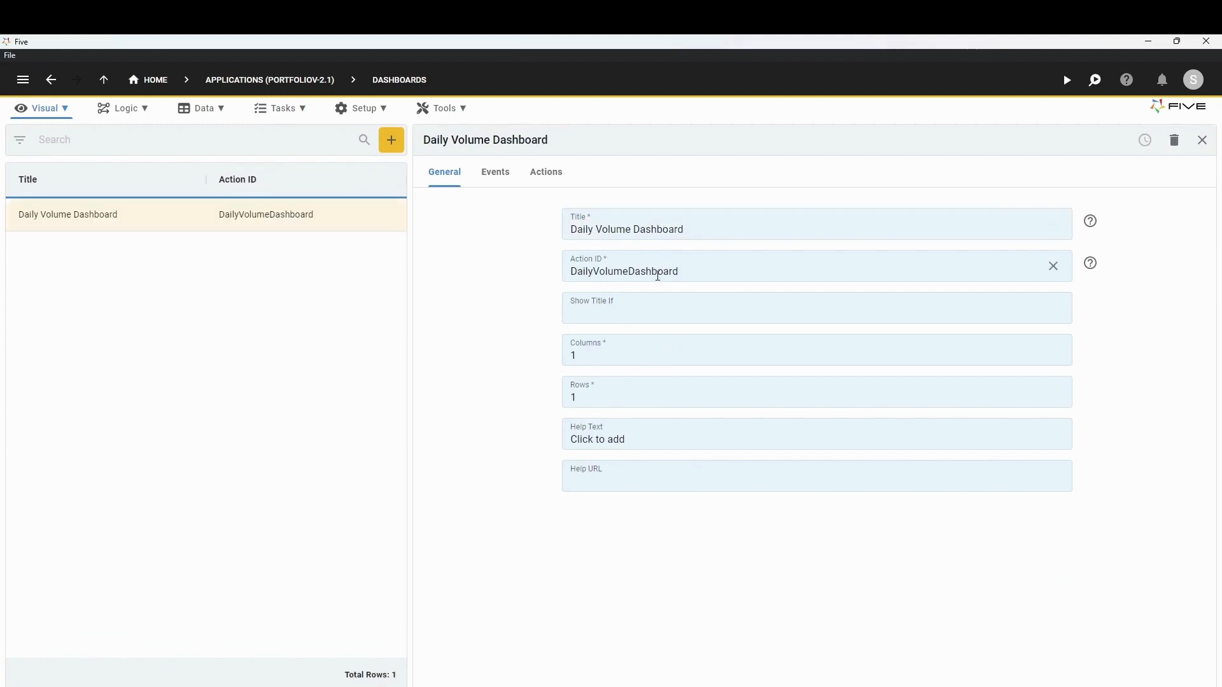
Set the Daily Volume Dashboard's columns to 2 and its rows to 2
left_click(629, 354)
key("BackSpace")
type("2")
key("Tab")
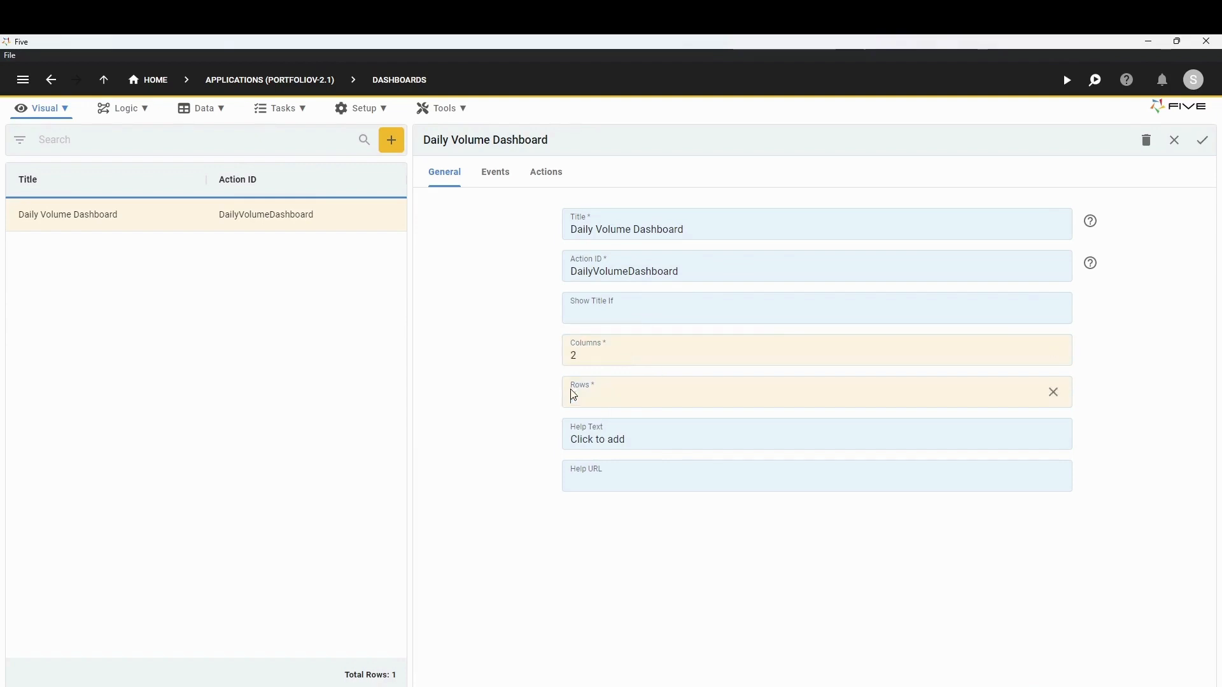
type("2")
Check the example dashboard's layout in Chrome, return to Five, and set the dashboard's columns to 1
left_click(604, 583)
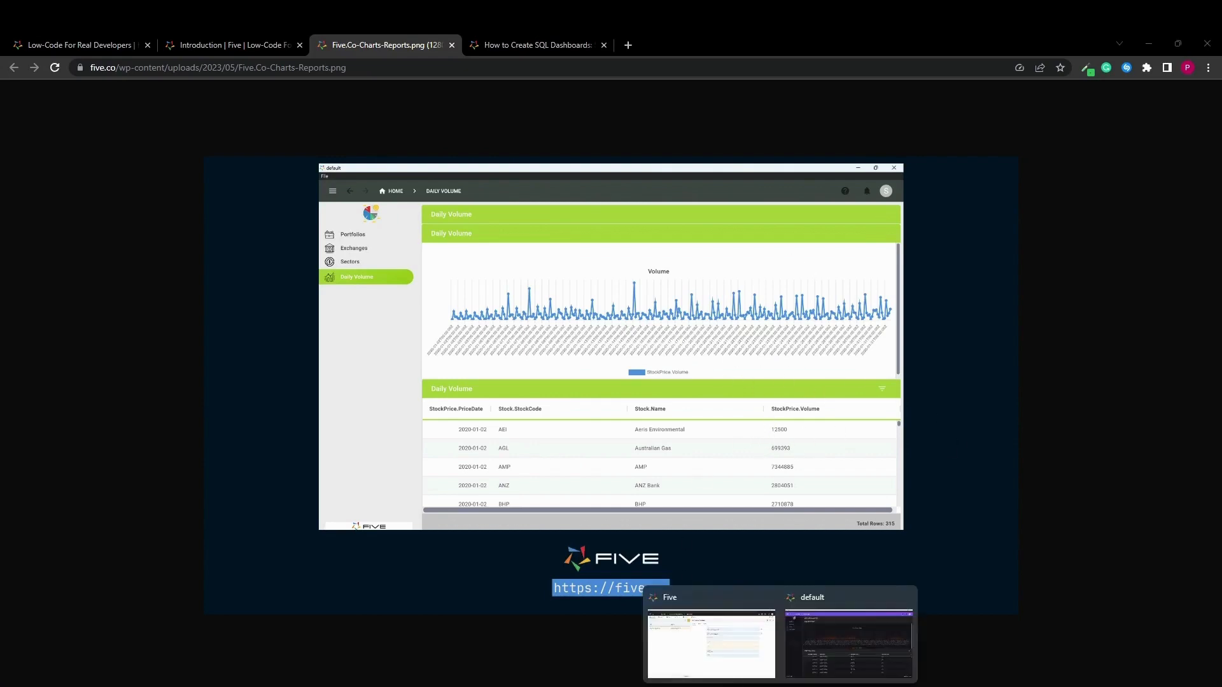
left_click(758, 675)
left_click(592, 358)
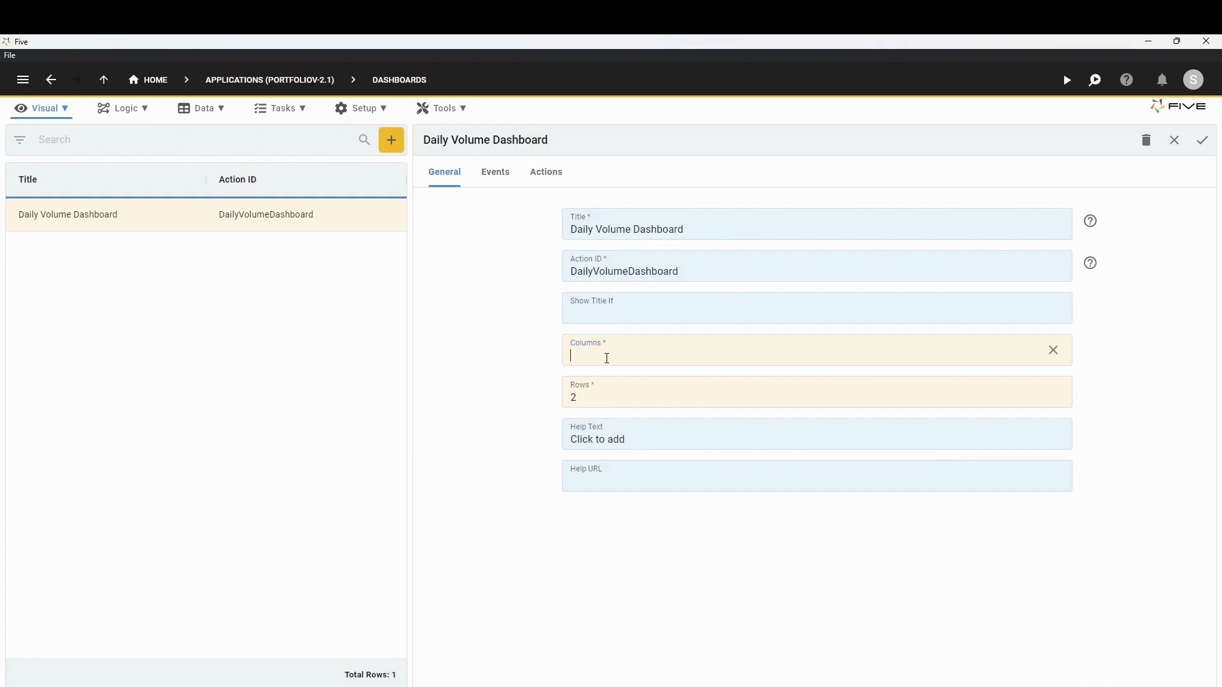
left_click(431, 527)
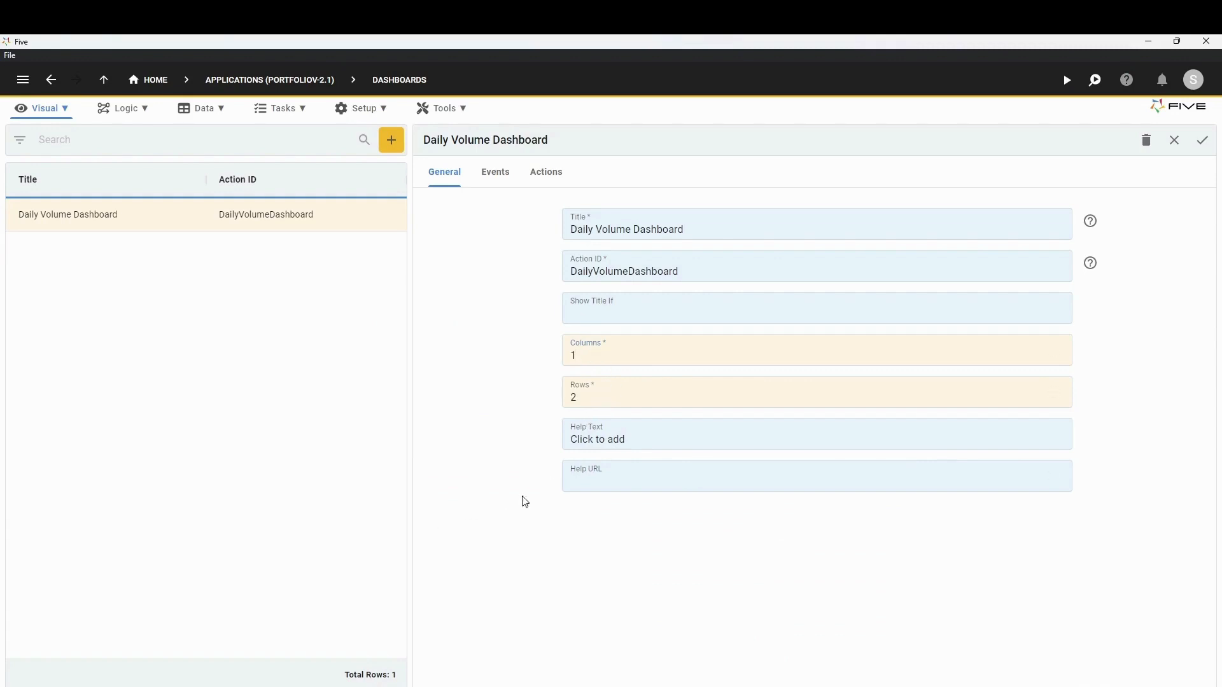
Add a dashboard action that places DailyVolumeChart (Chart) at page position A1
left_click(541, 183)
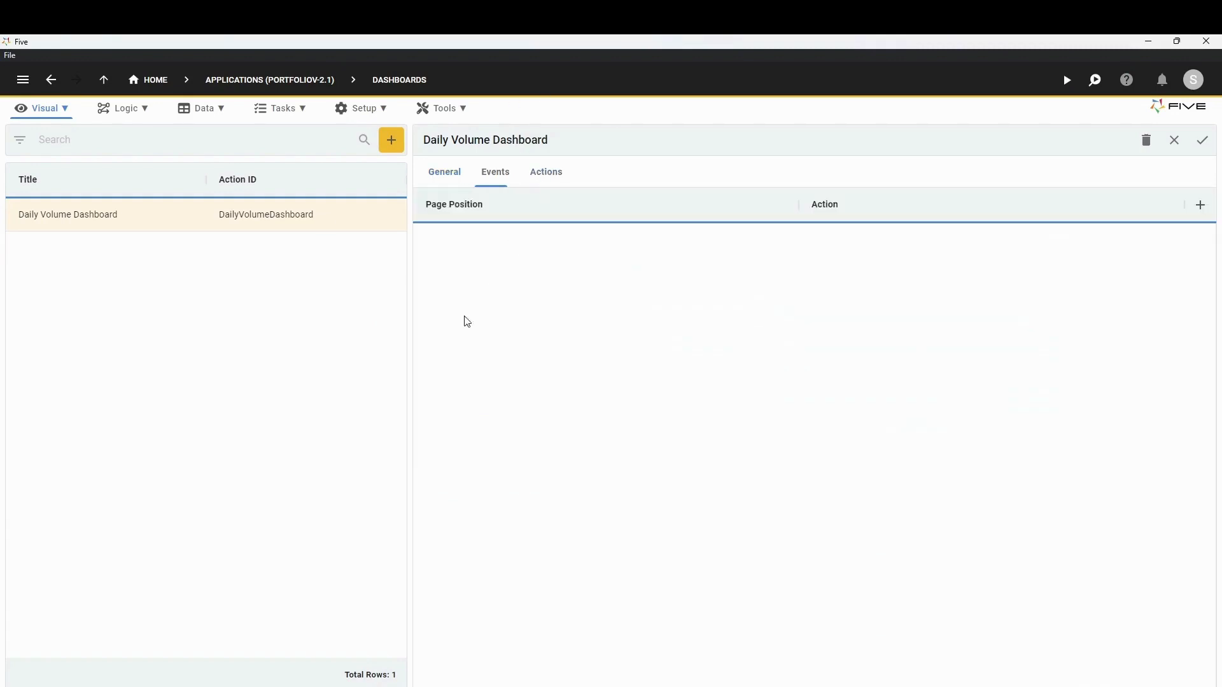
left_click(1201, 208)
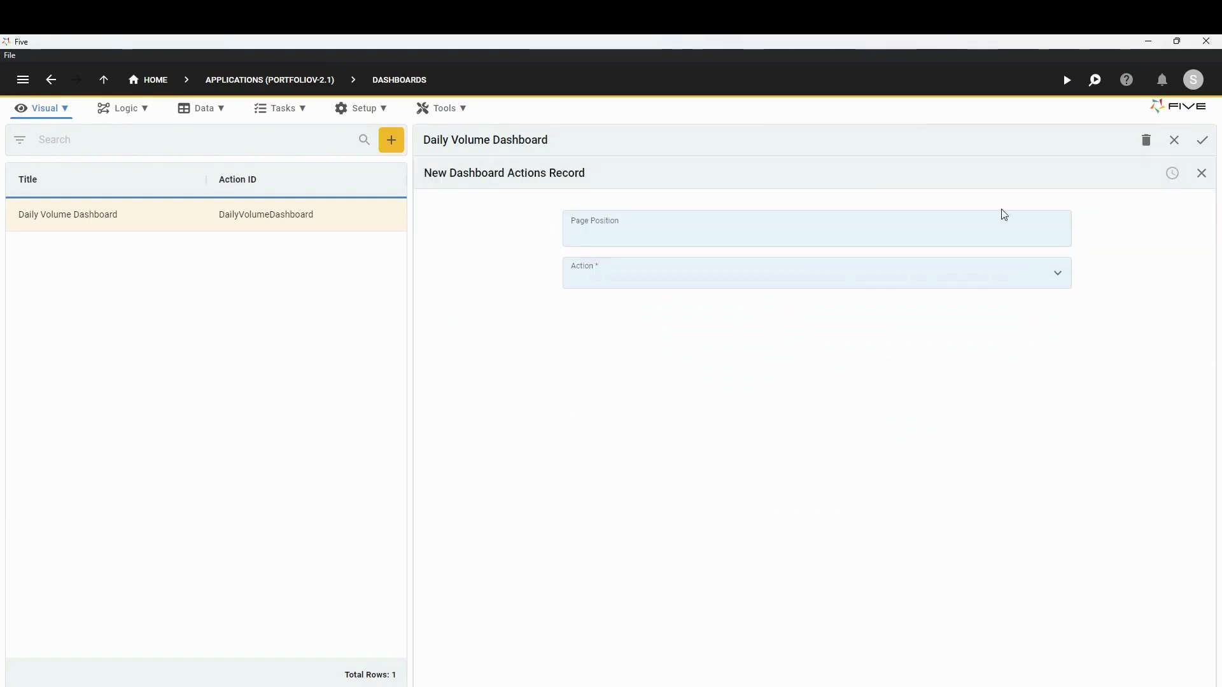
left_click(615, 234)
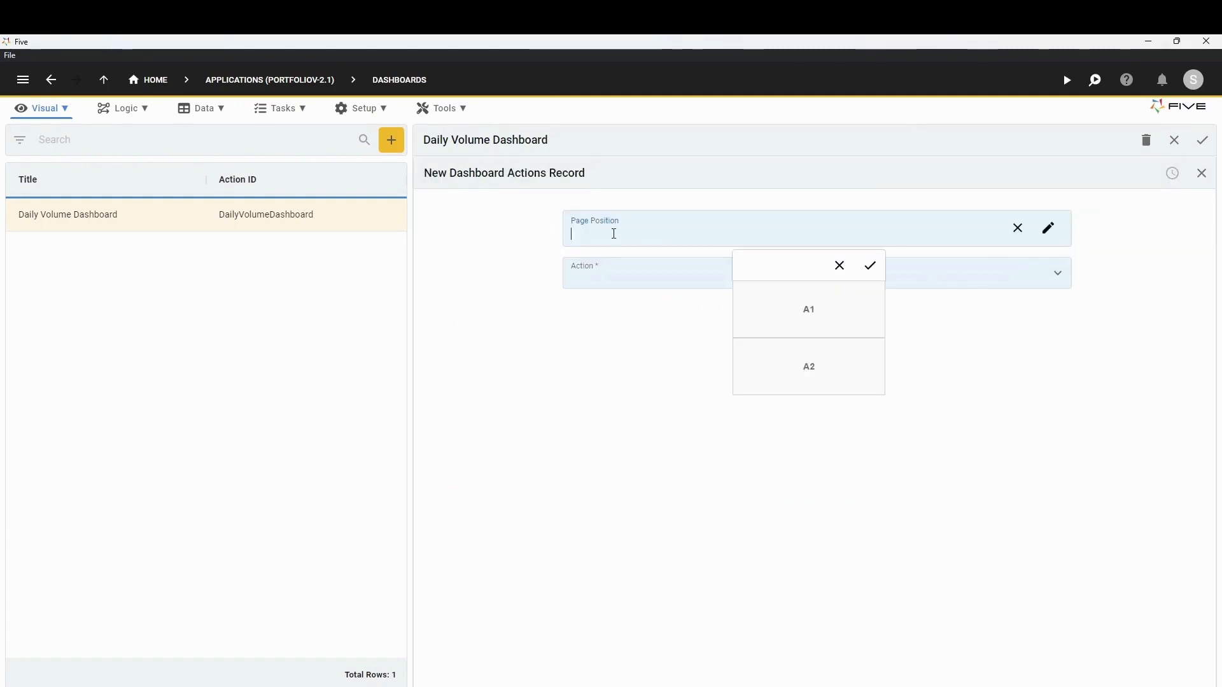
left_click(804, 318)
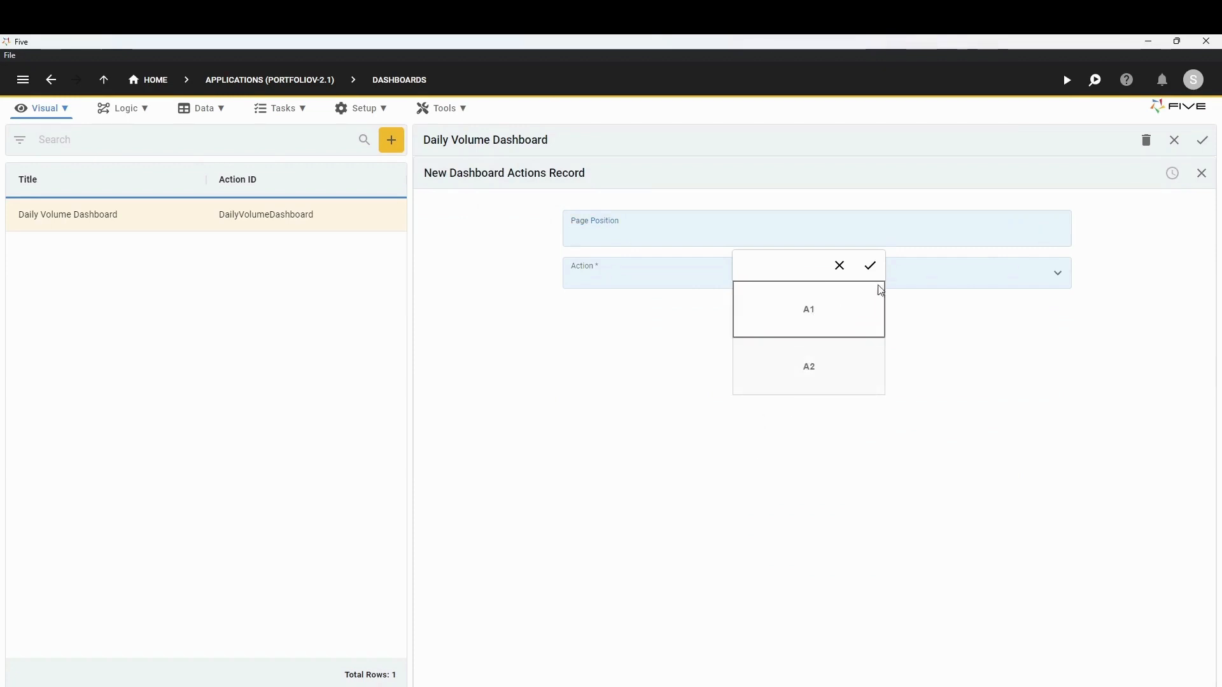
left_click(1060, 275)
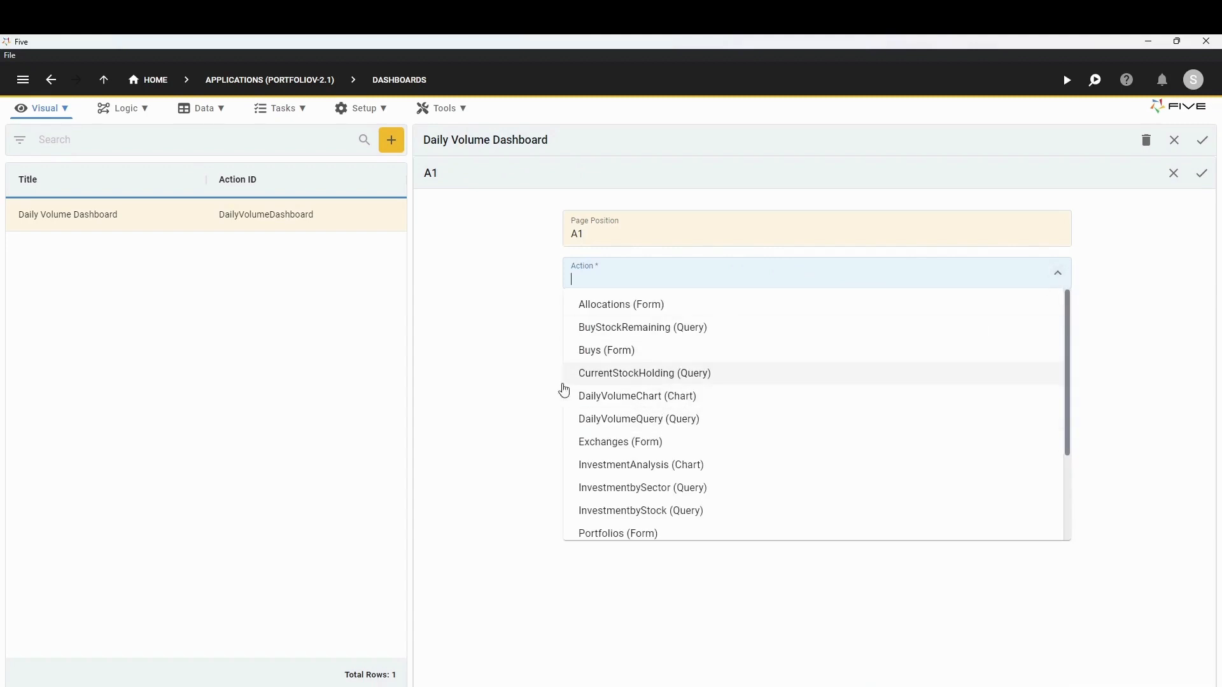
left_click(700, 401)
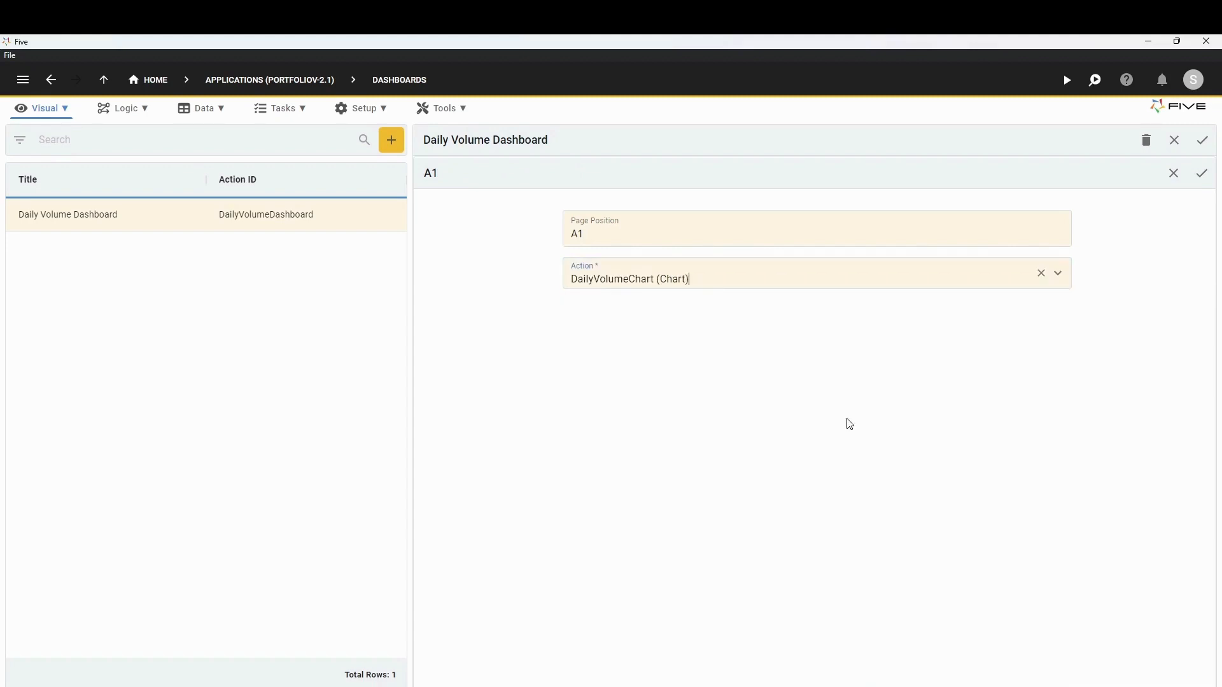
left_click(1198, 177)
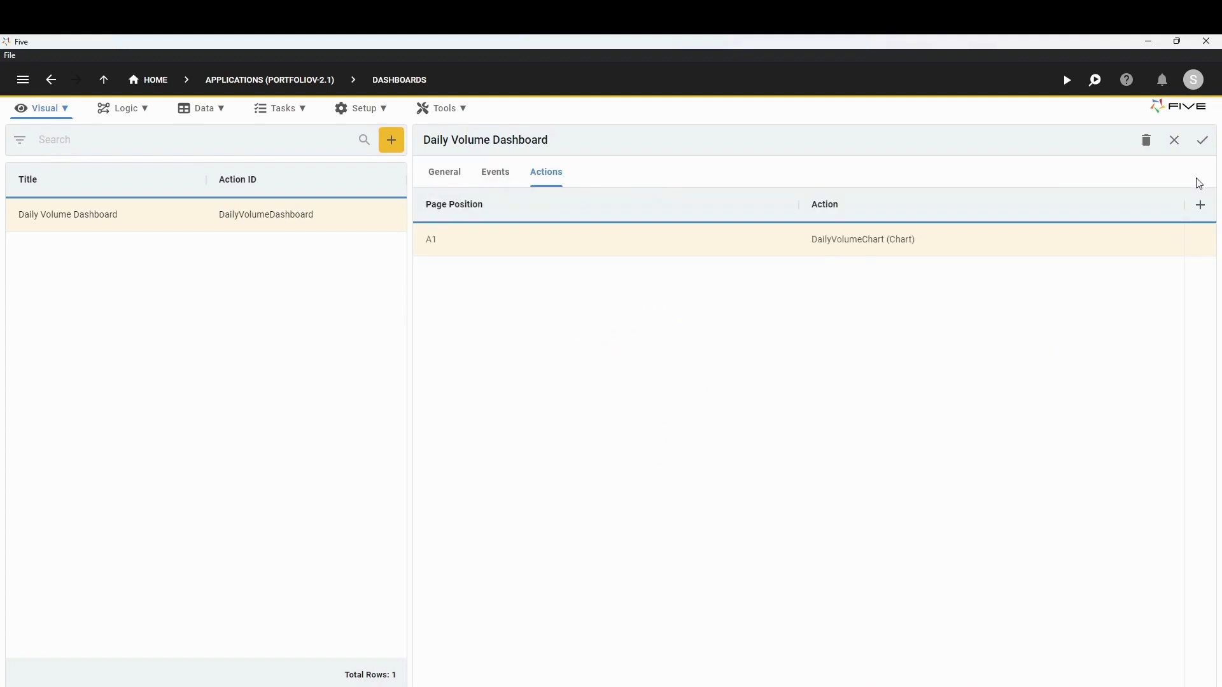
Add a dashboard action that places DailyVolumeQuery (Query) at page position A2, and save the dashboard
left_click(1200, 204)
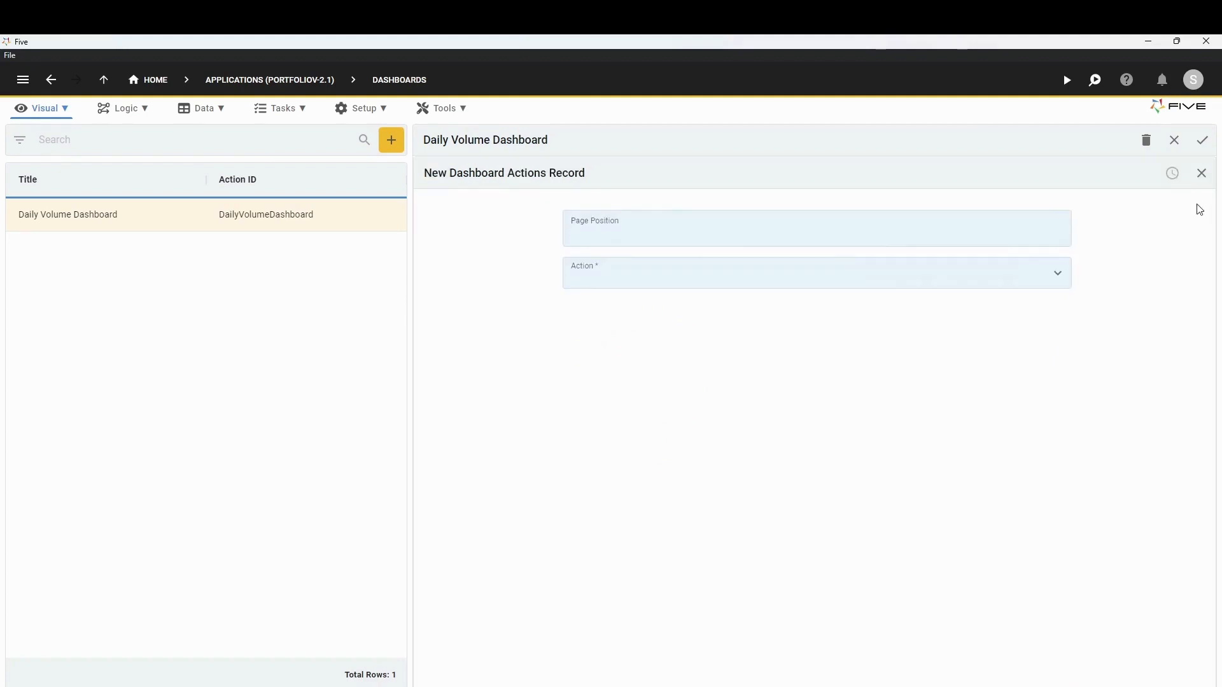
left_click(674, 235)
left_click(793, 380)
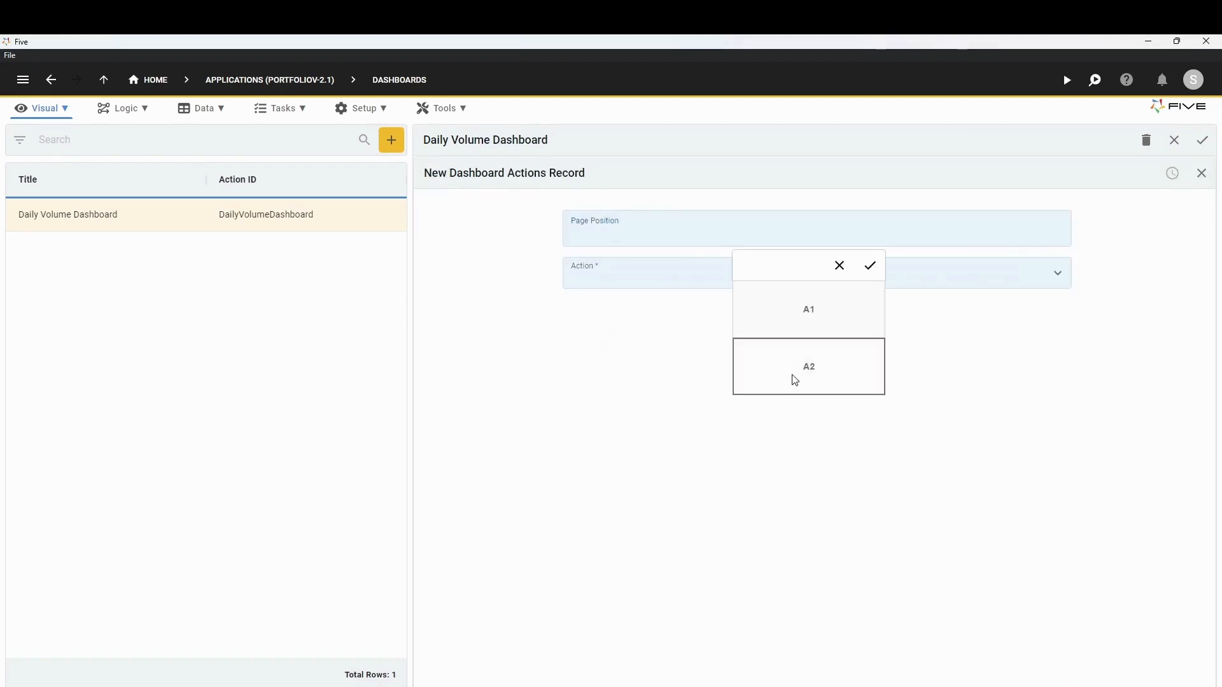
left_click(872, 266)
left_click(1058, 274)
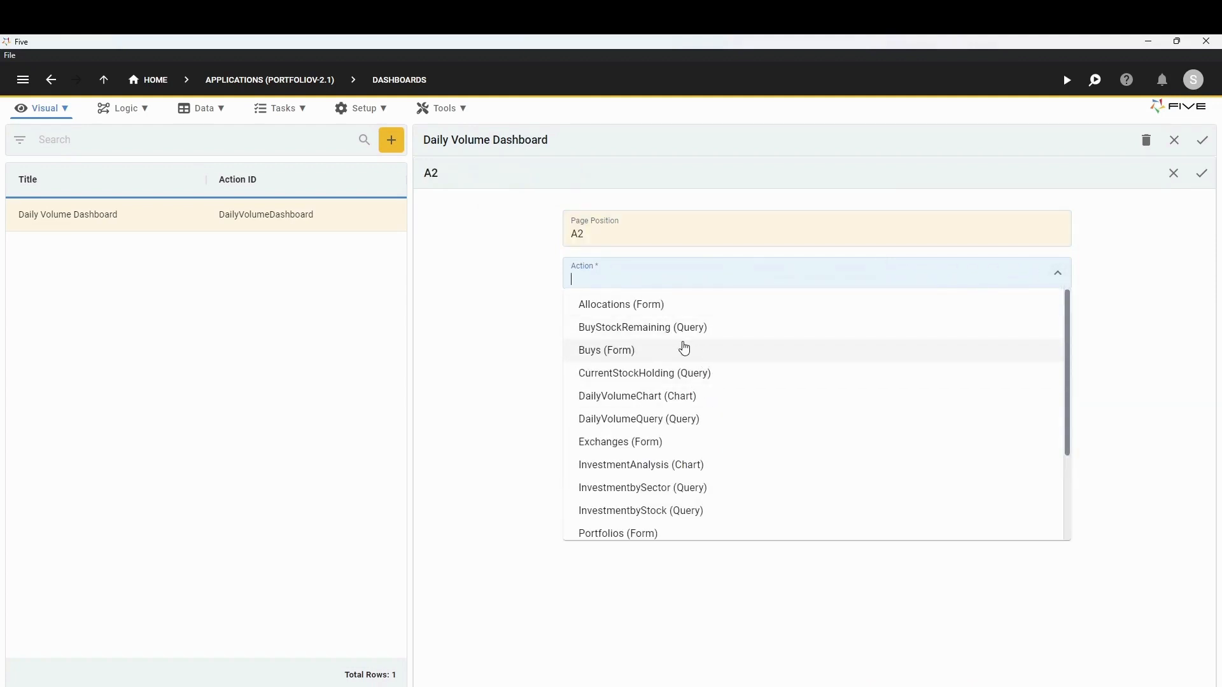
left_click(672, 430)
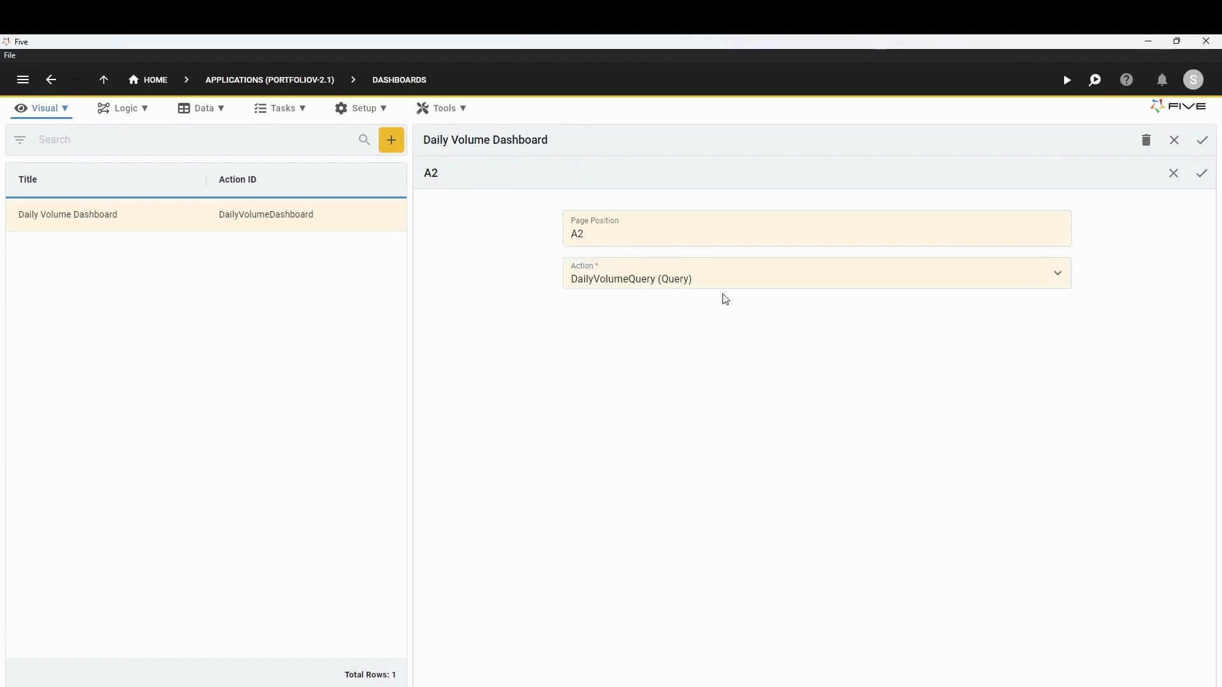
left_click(1202, 173)
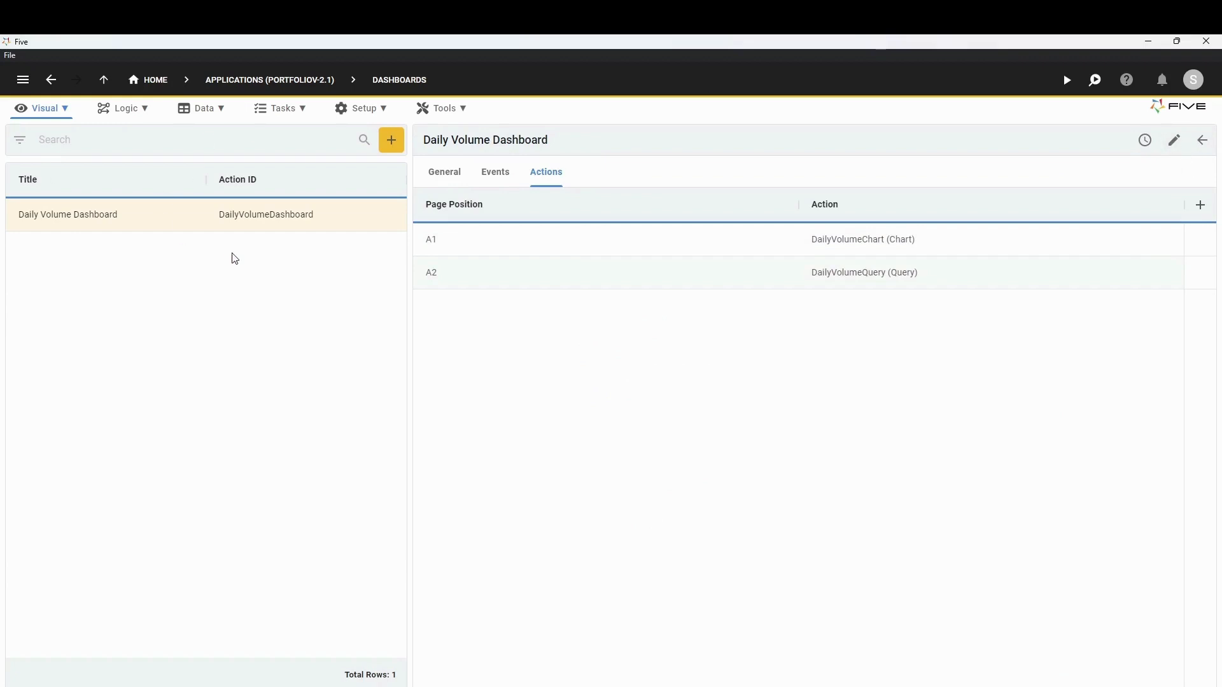
Change the Daily Volume menu record's action to DailyVolumeDashboard (Dashboard) and save the record
left_click(56, 113)
left_click(51, 253)
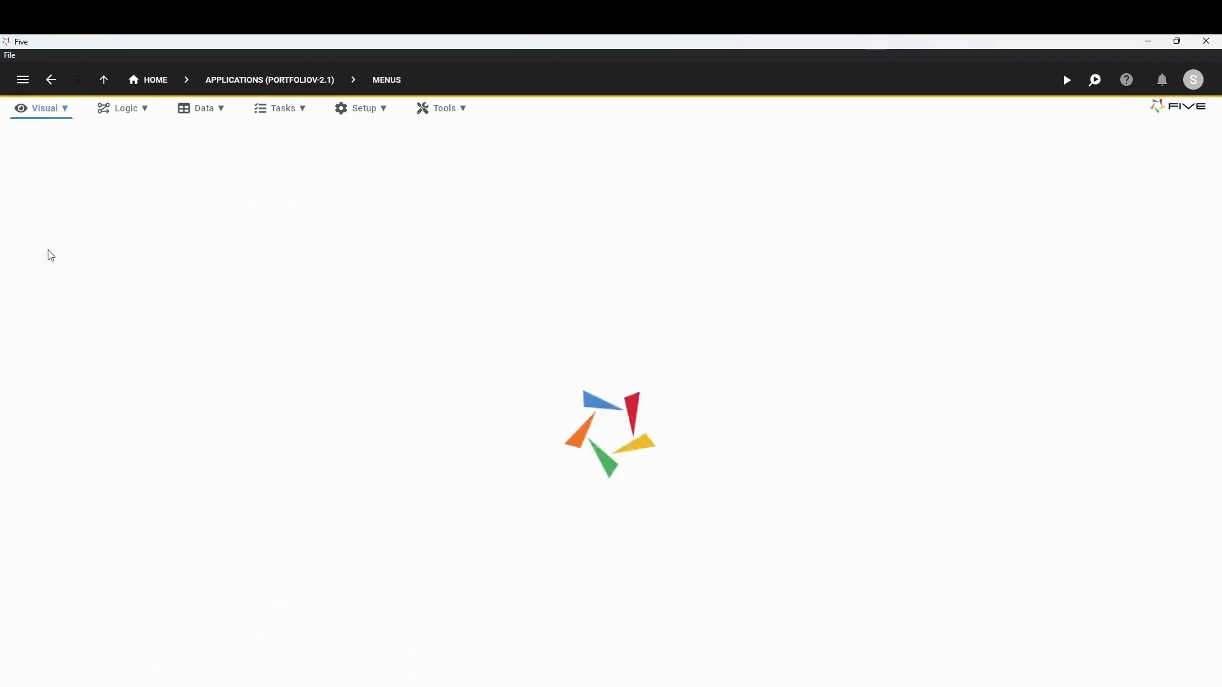
left_click(174, 281)
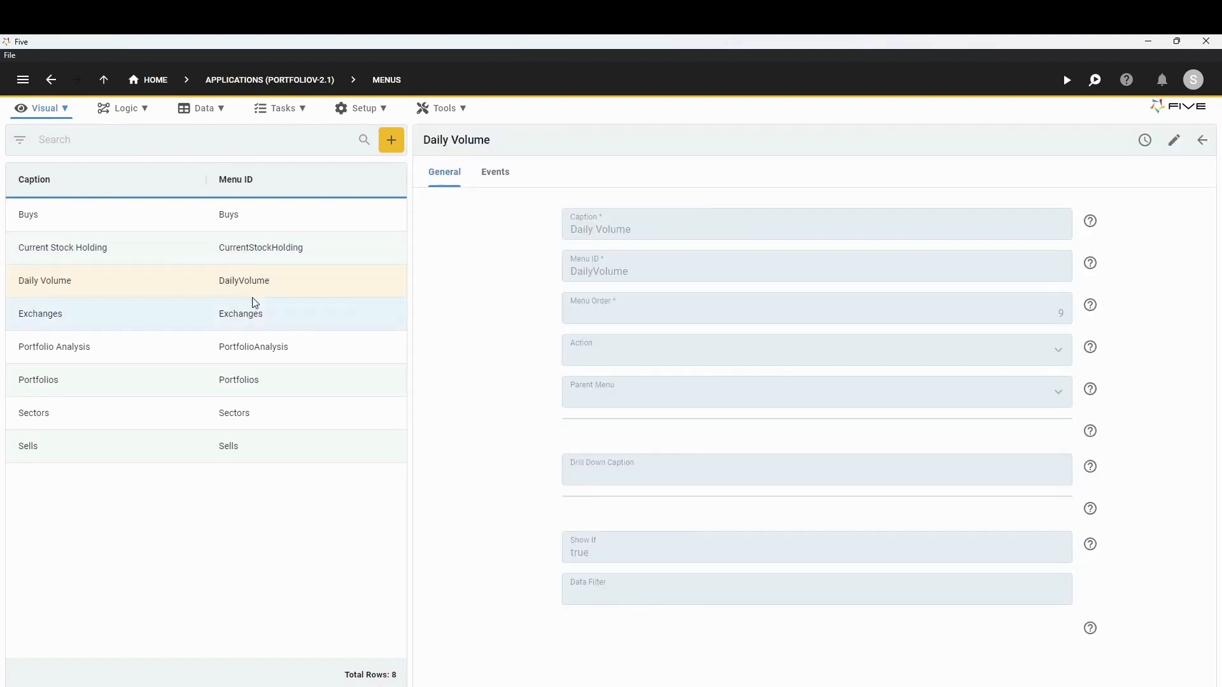
left_click(1178, 145)
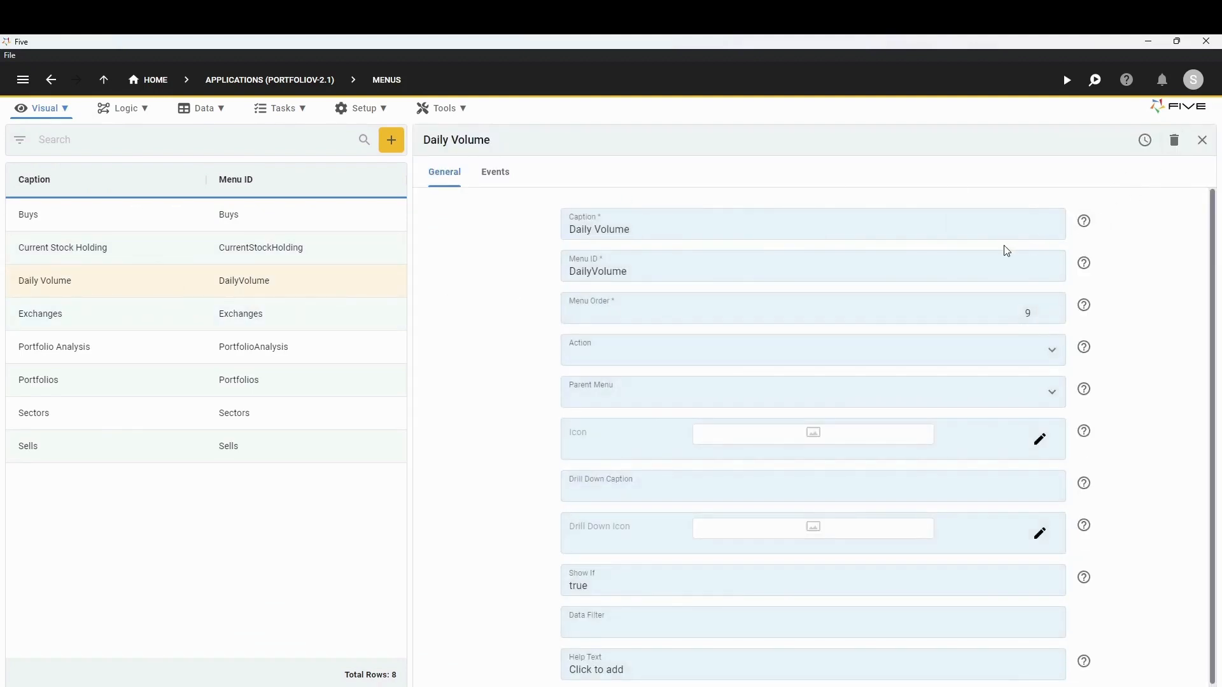
left_click(1050, 352)
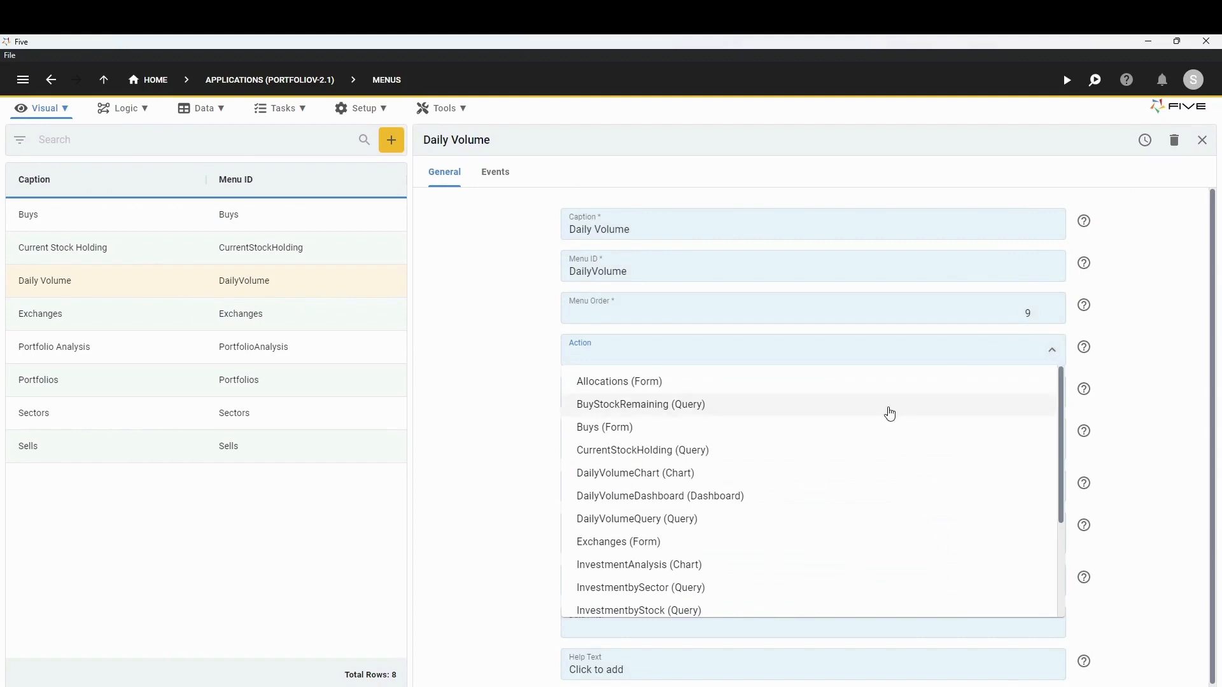
left_click(800, 501)
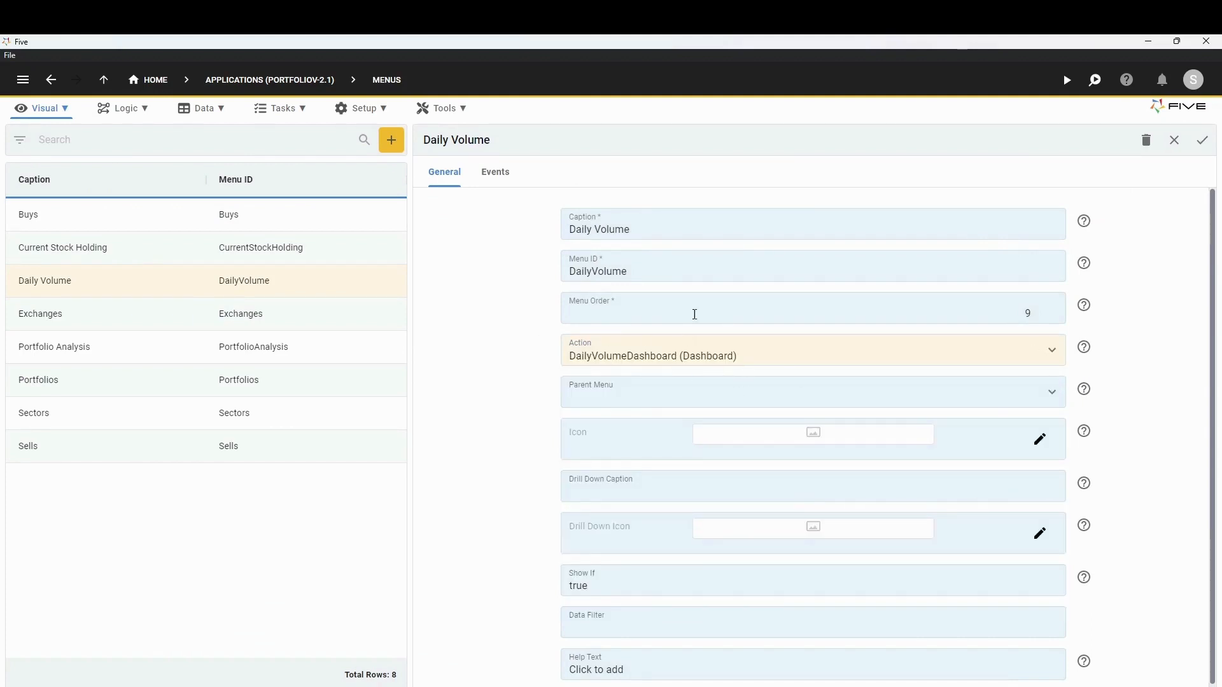
left_click(1204, 143)
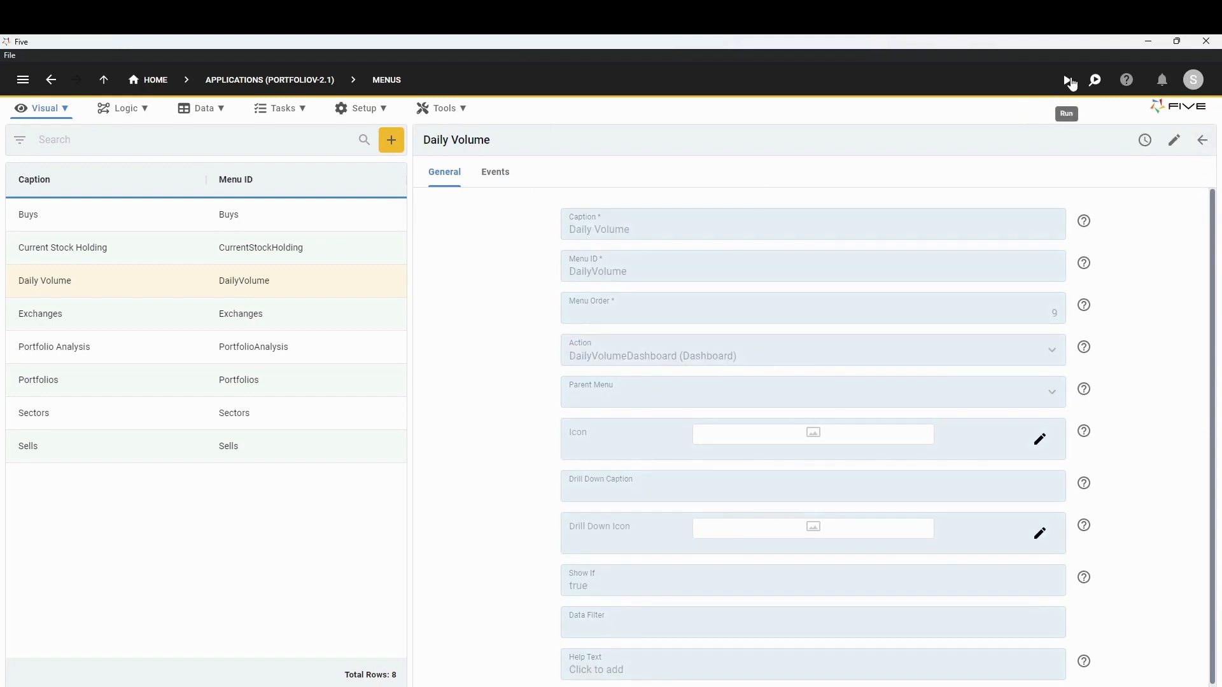
Run the application in a maximized window and look through the Daily Volume dashboard's chart and query rows
left_click(1069, 80)
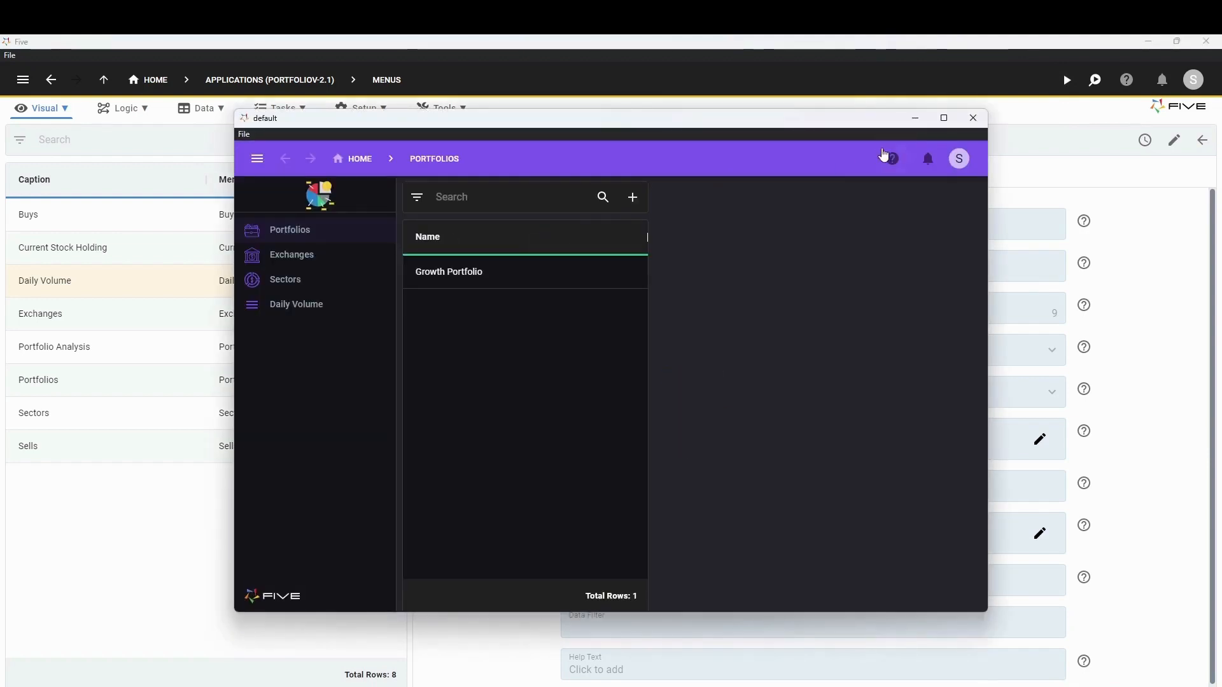
left_click(944, 118)
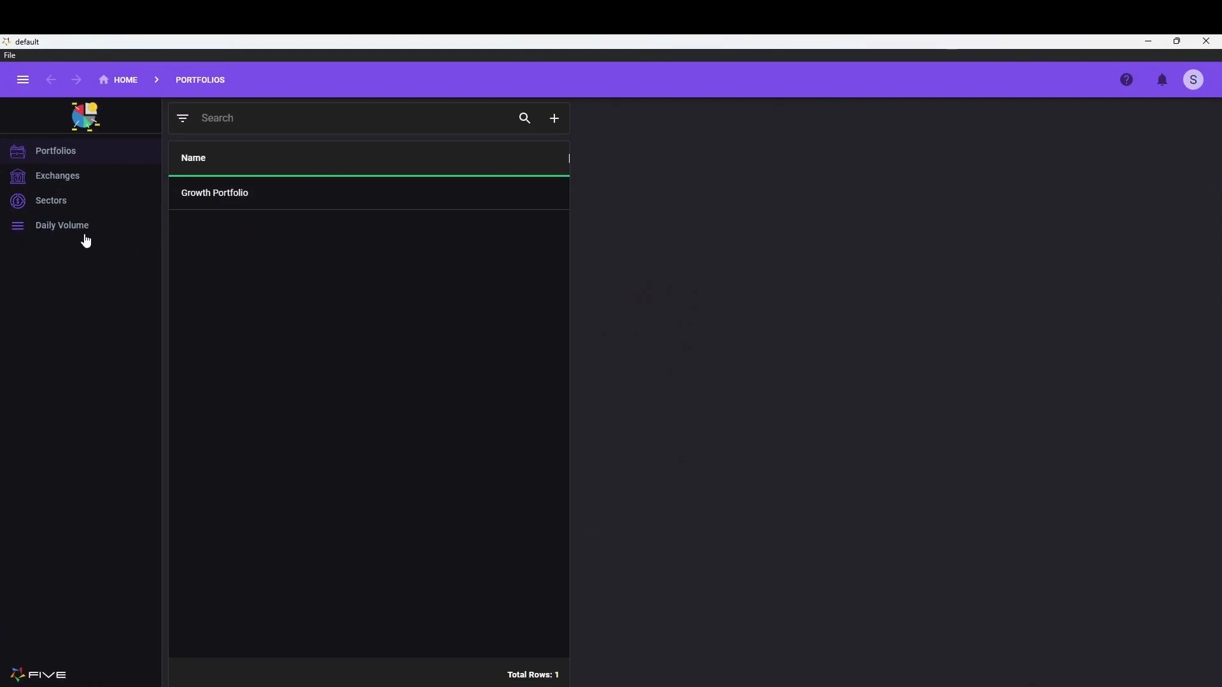
left_click(67, 233)
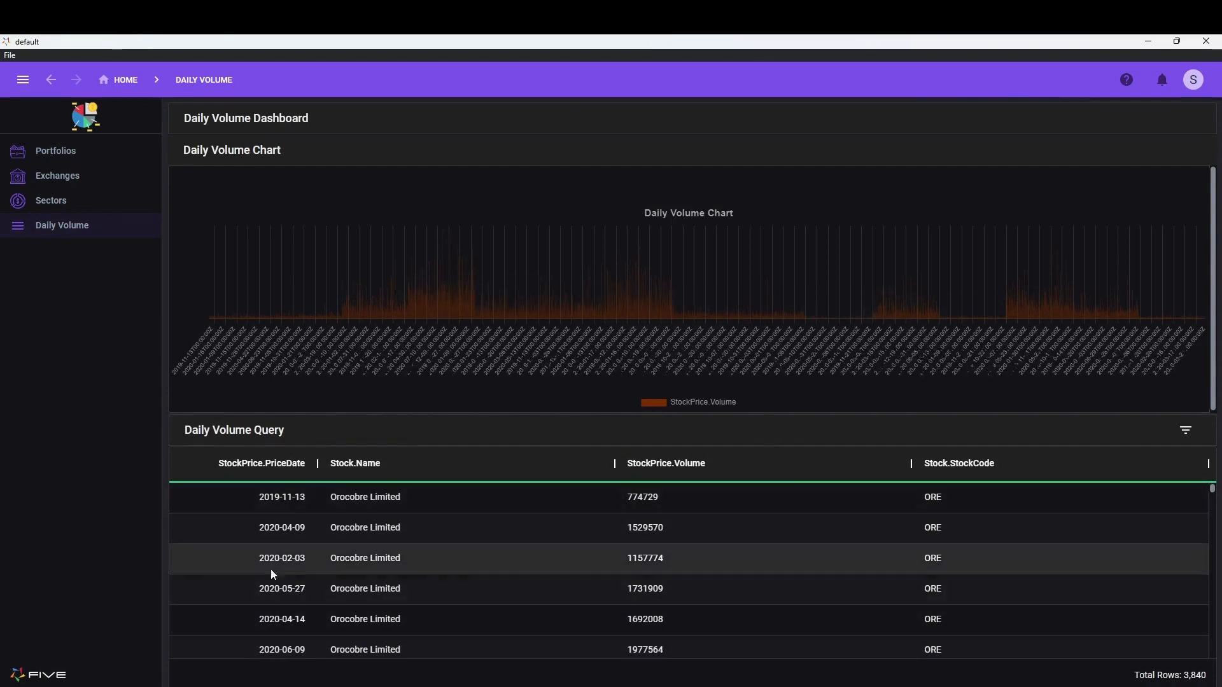
scroll(776, 537, "down", 6)
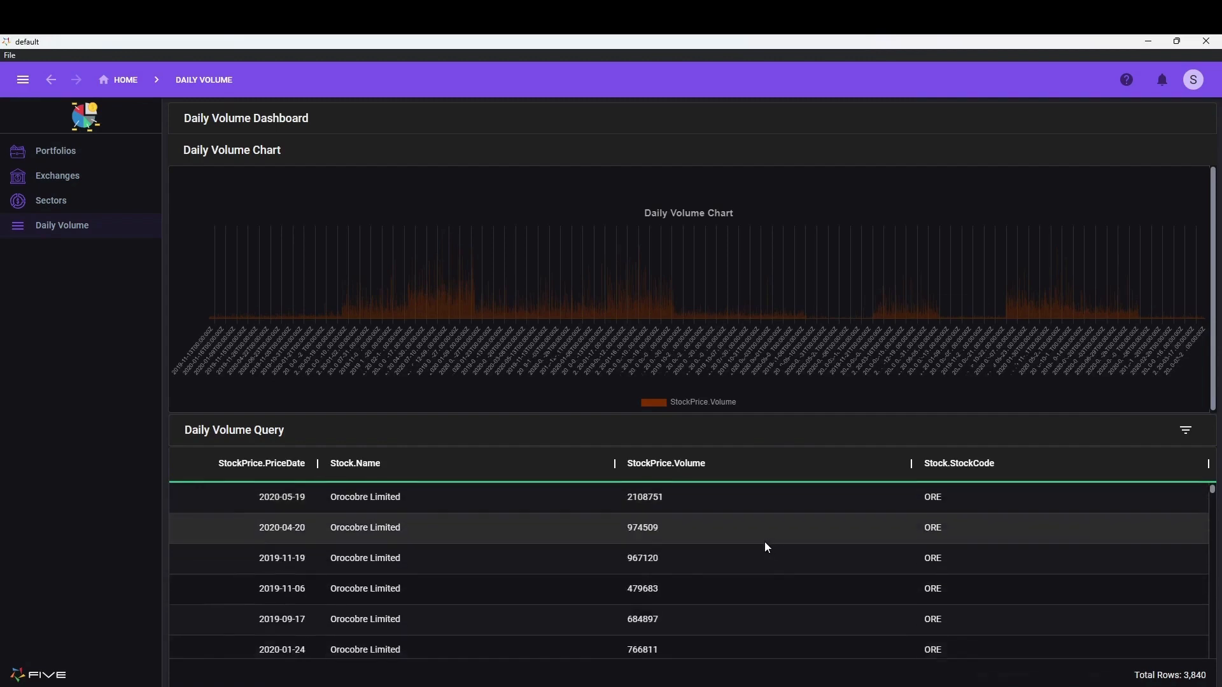
scroll(751, 566, "down", 8)
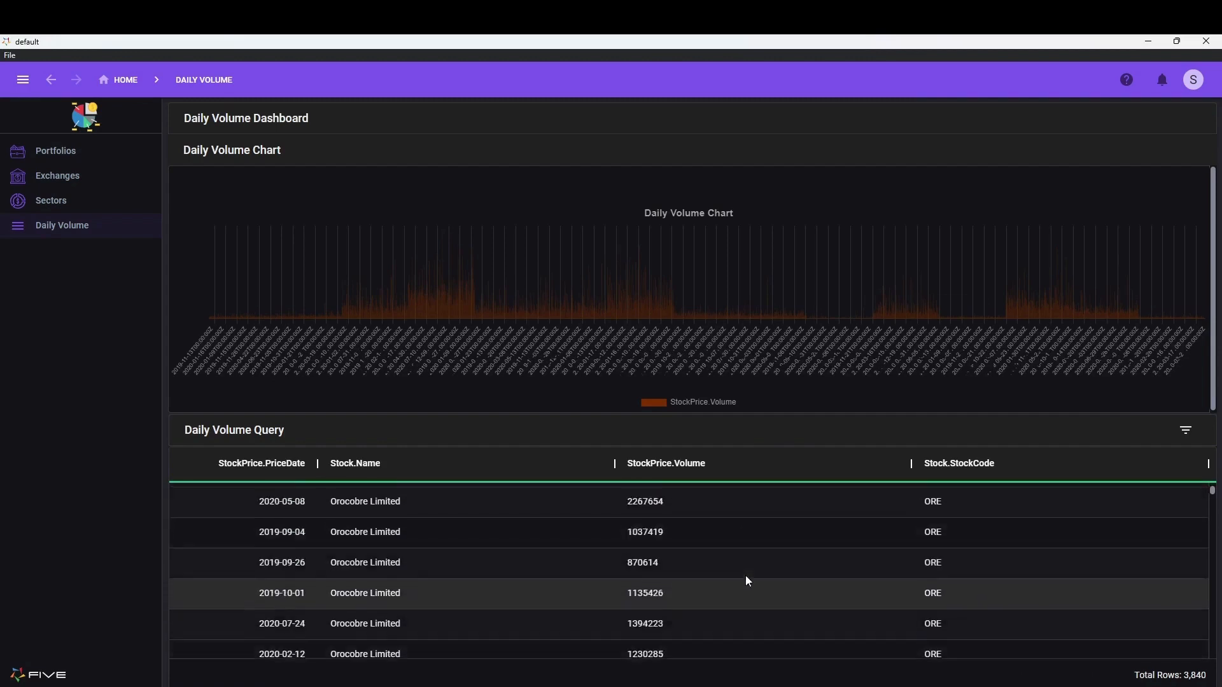
scroll(764, 567, "down", 3)
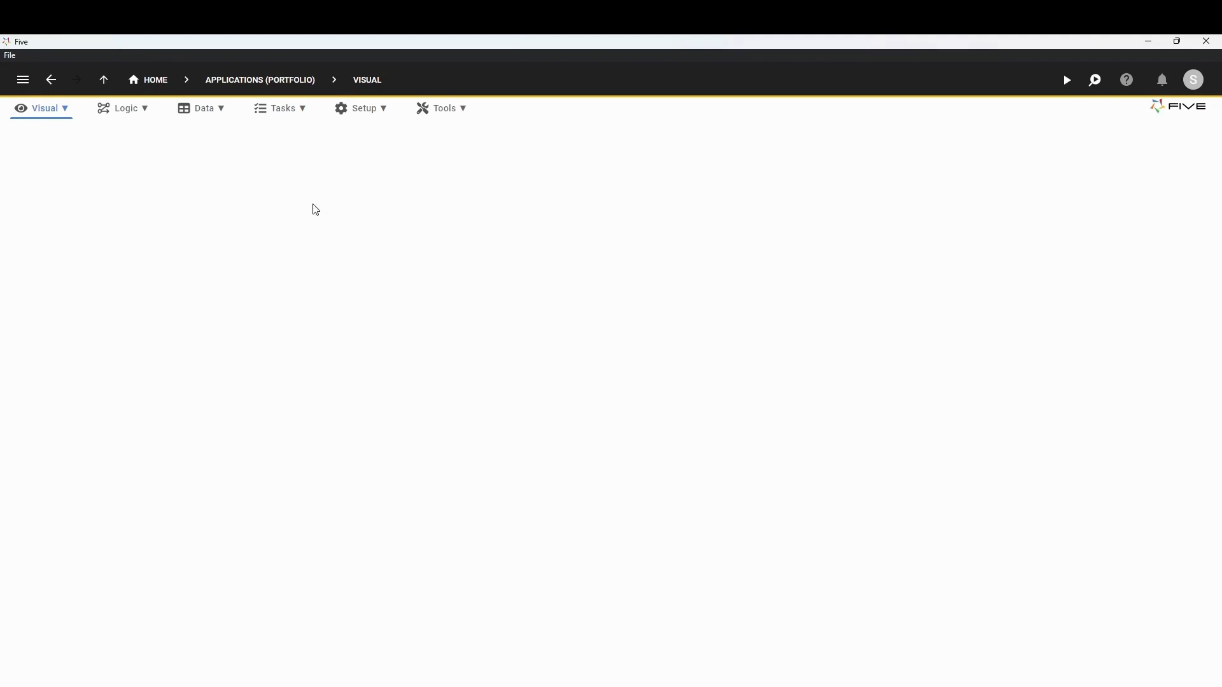
In the Portfolio application's Sectors form, set the Stocks page to page type Grid with the action Stocks (Form), and save it
left_click(51, 114)
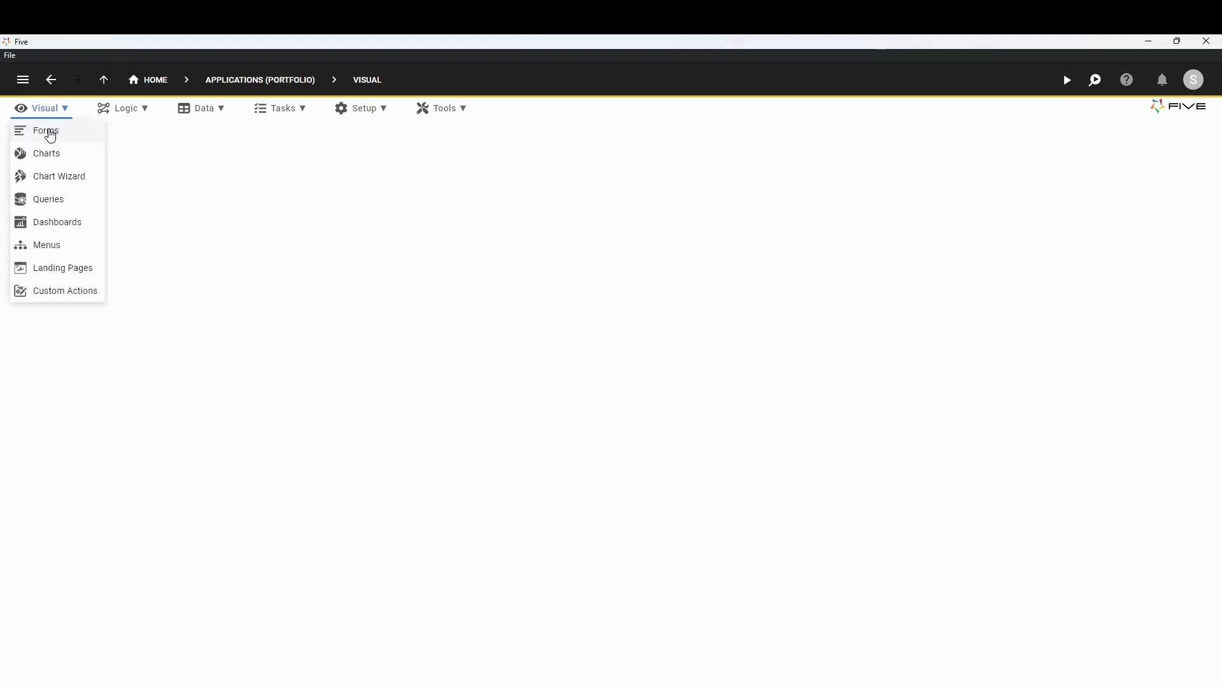
left_click(49, 130)
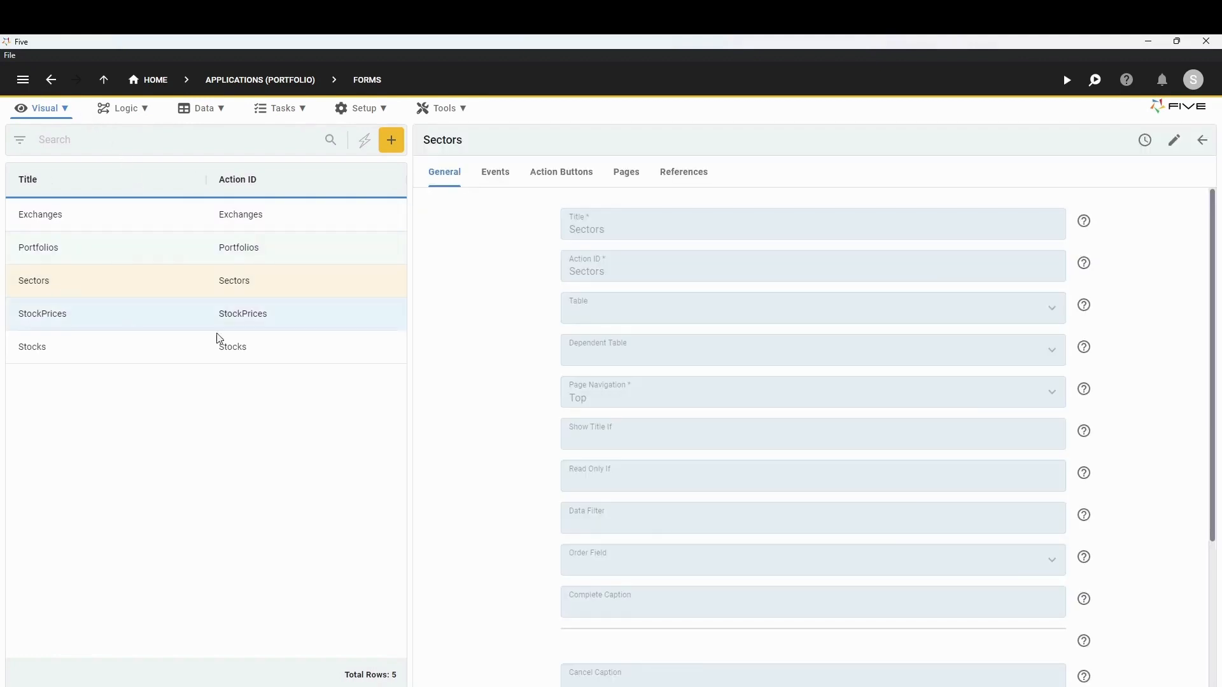
left_click(629, 174)
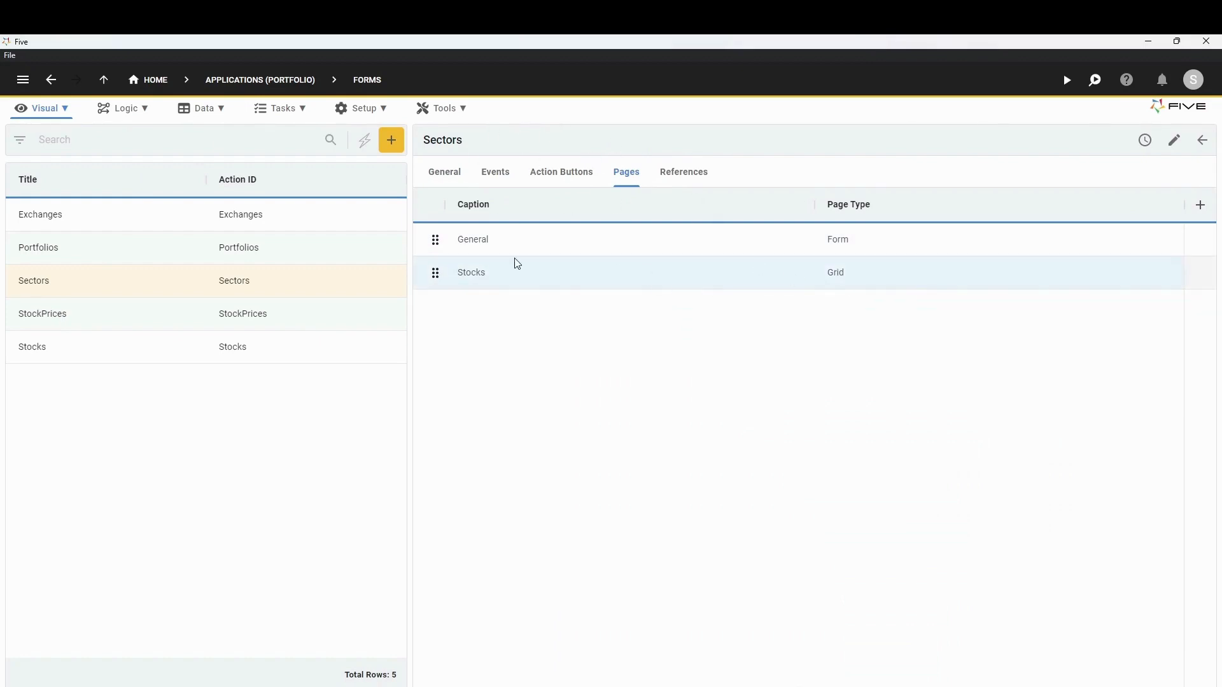
left_click(493, 282)
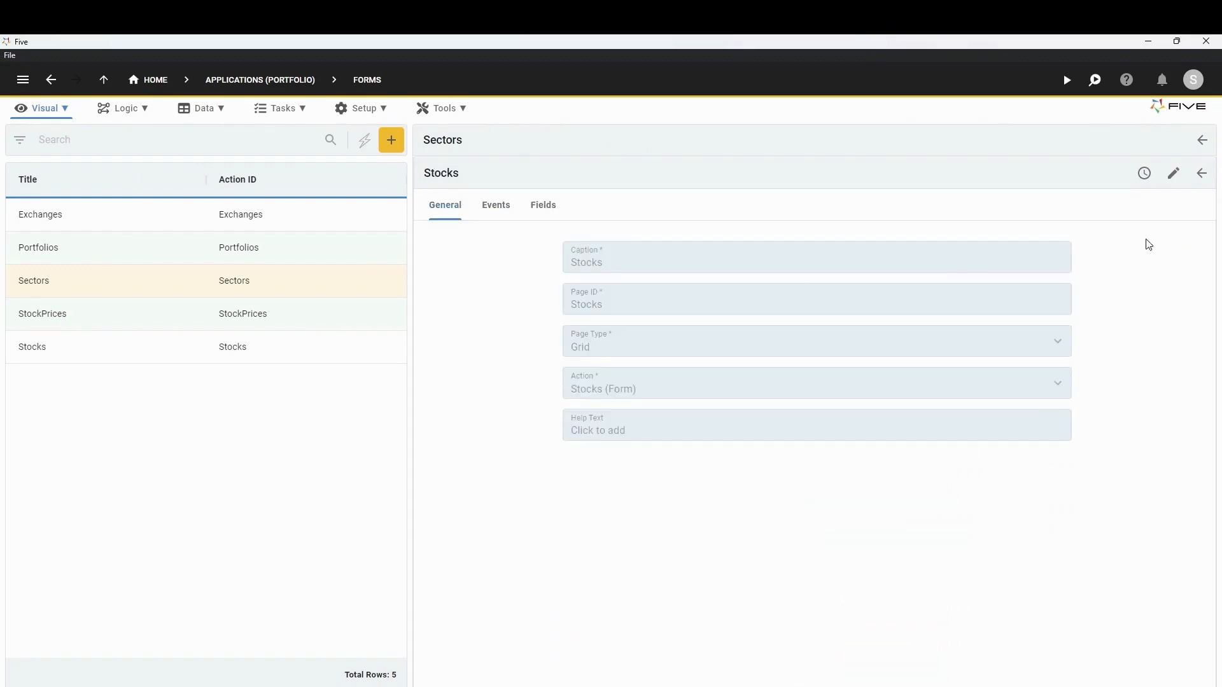
left_click(1173, 173)
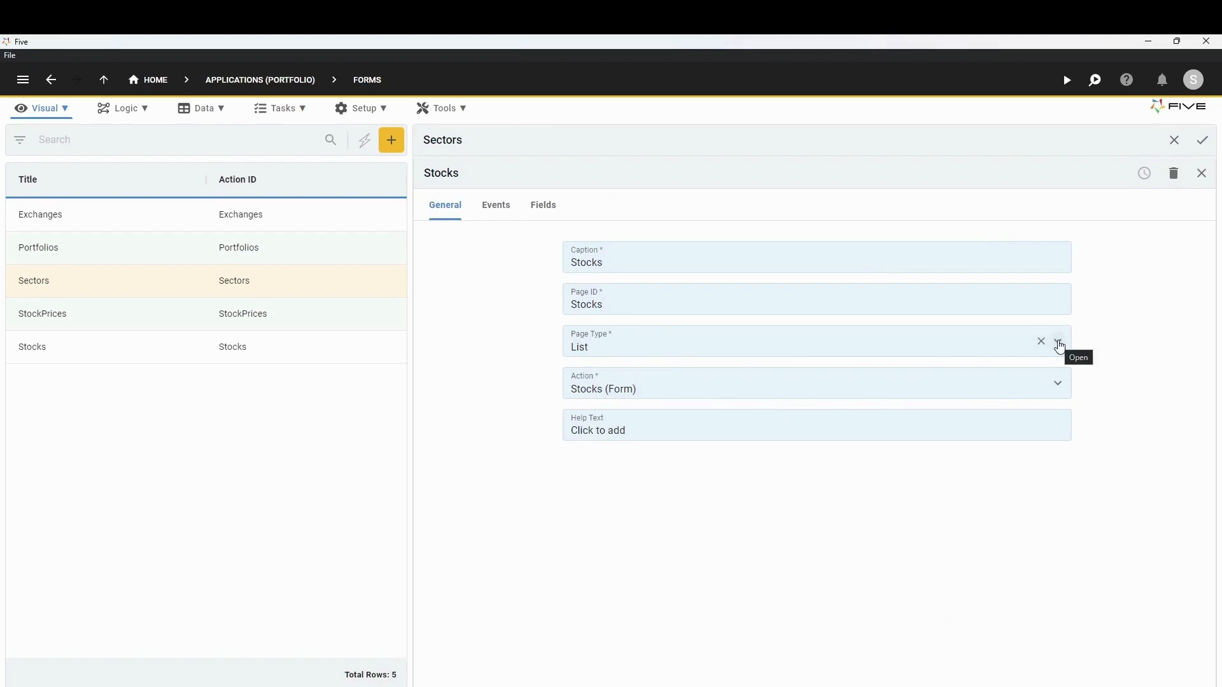
left_click(1059, 344)
left_click(613, 448)
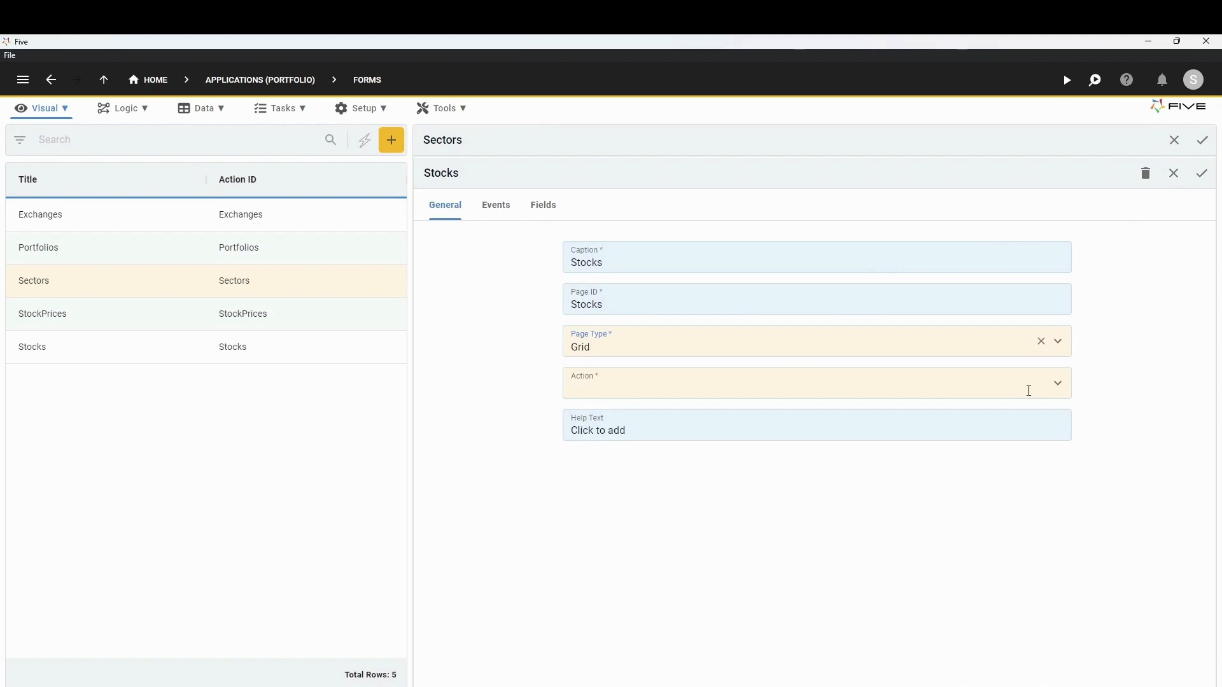
left_click(1057, 390)
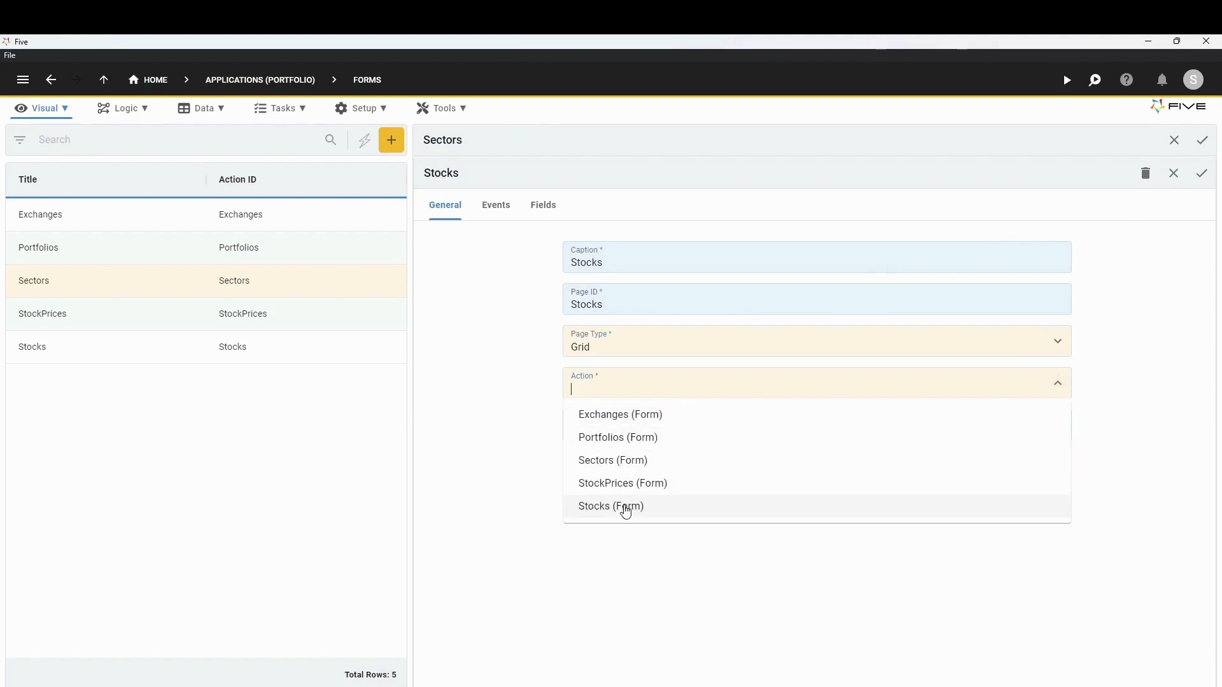
left_click(625, 508)
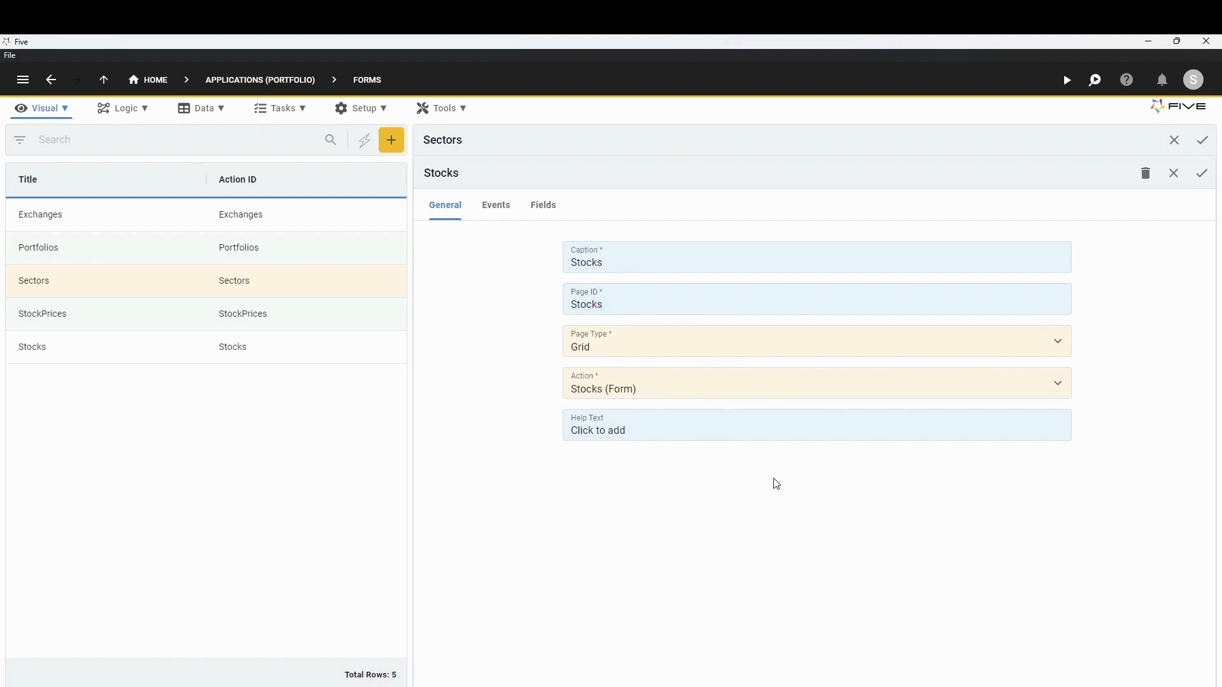
left_click(1201, 175)
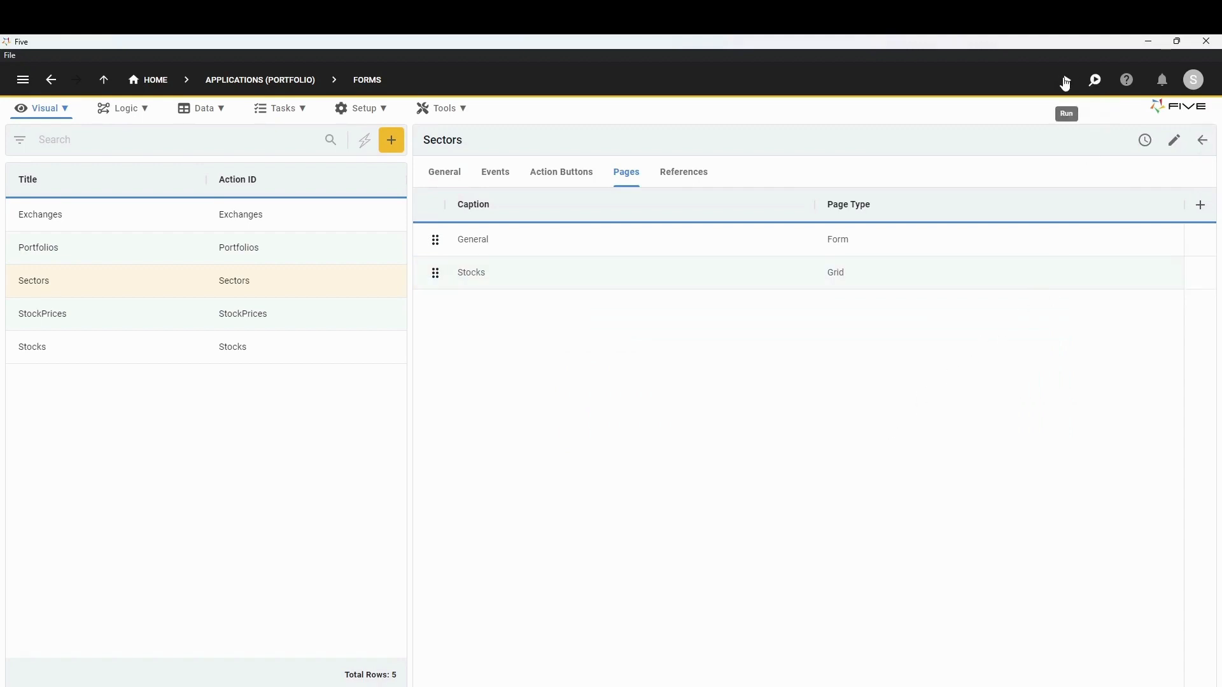
Run the Portfolio application in a maximized window and view the Stocks page of the Financials sector
left_click(1065, 82)
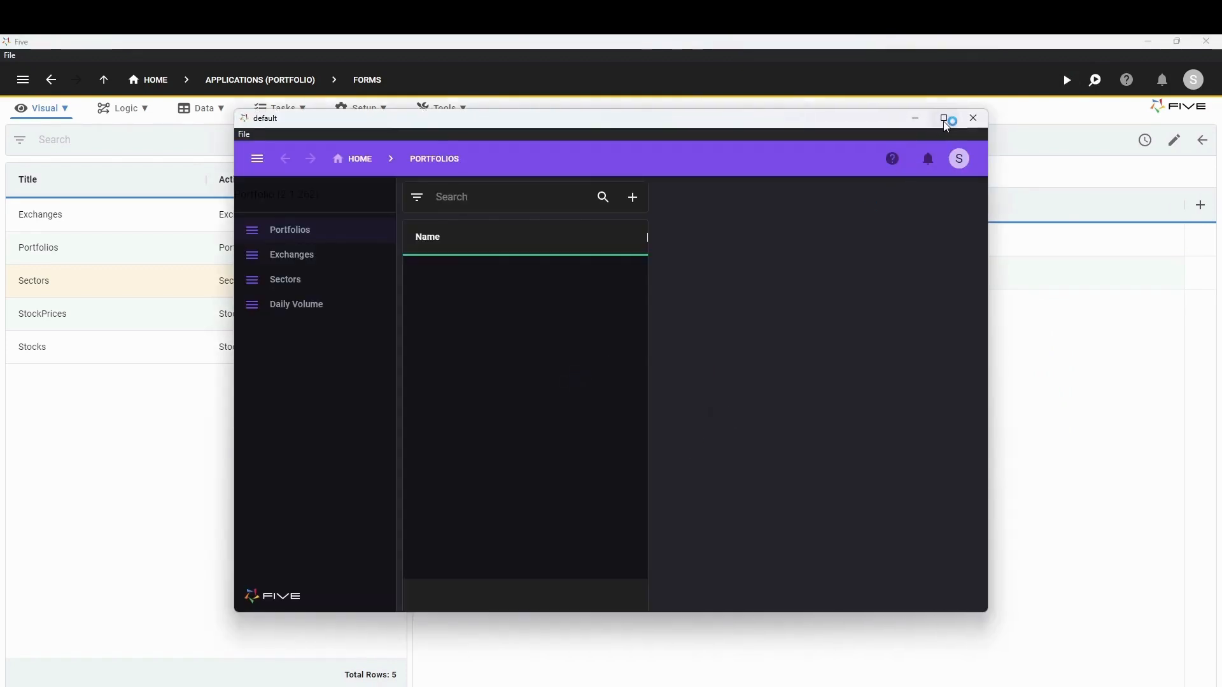
left_click(944, 117)
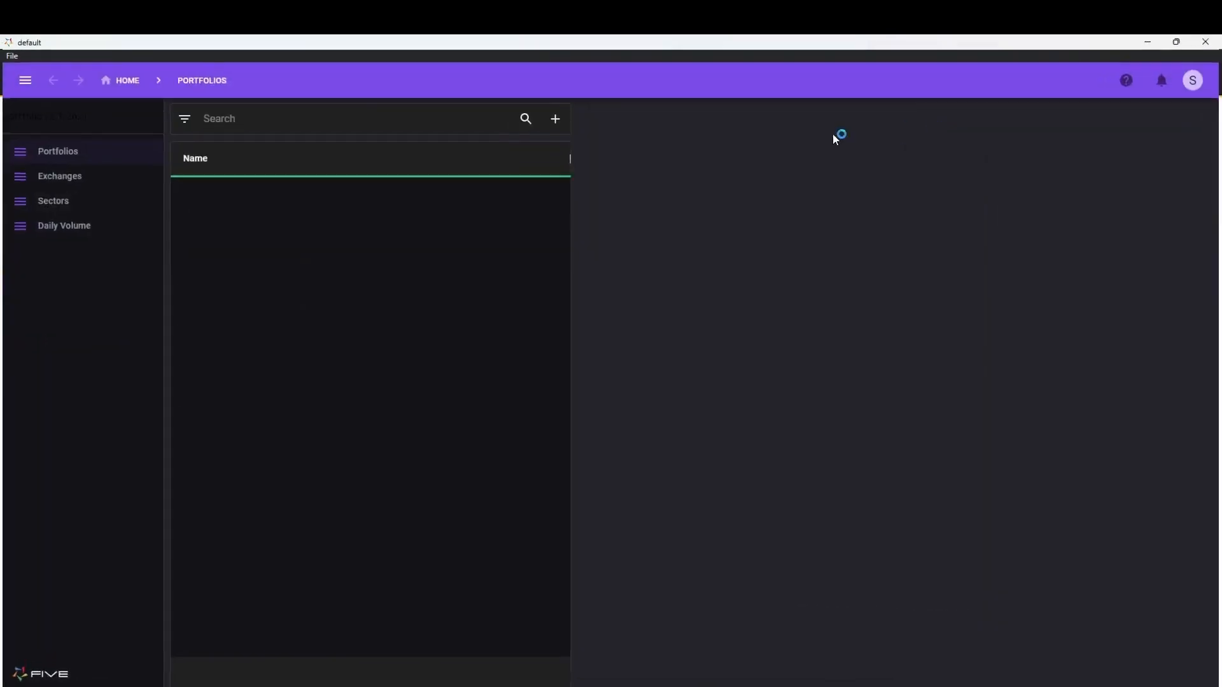
left_click(56, 213)
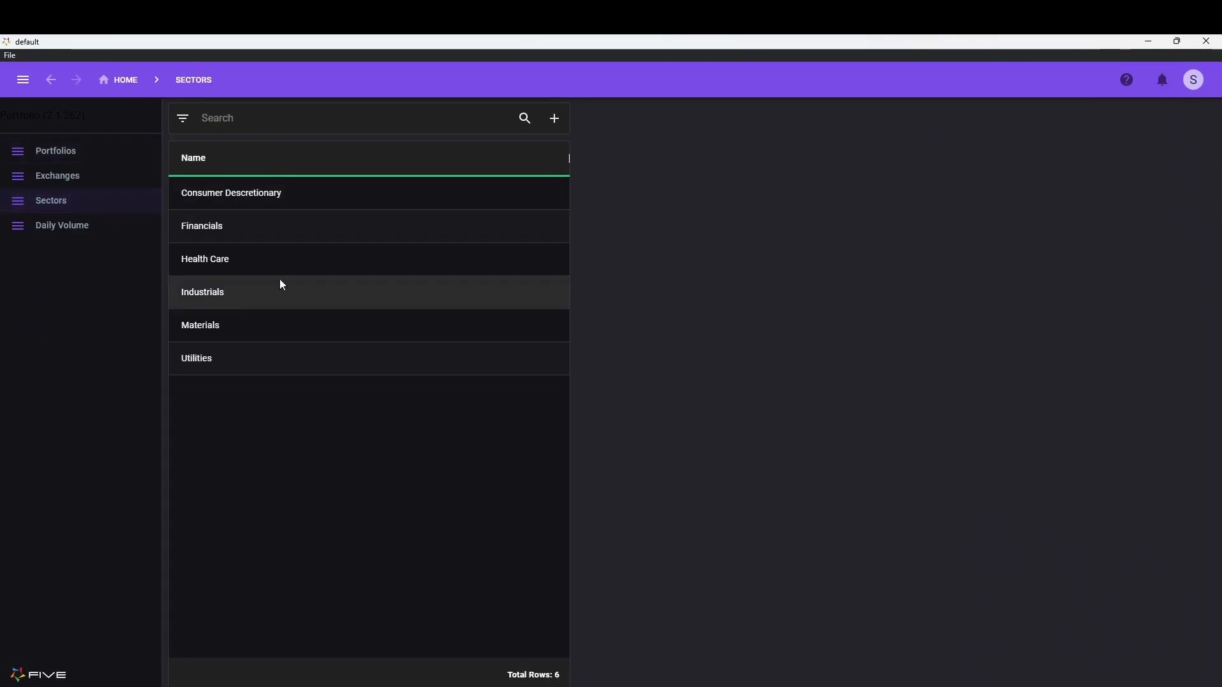
left_click(223, 235)
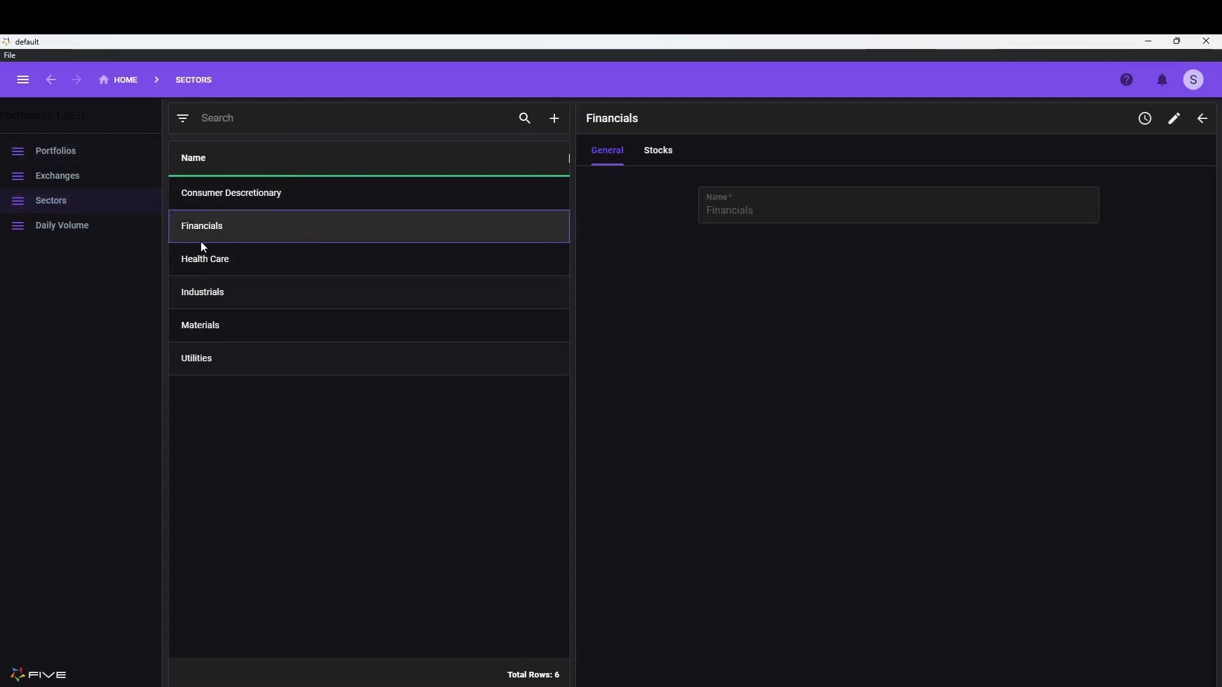
left_click(659, 153)
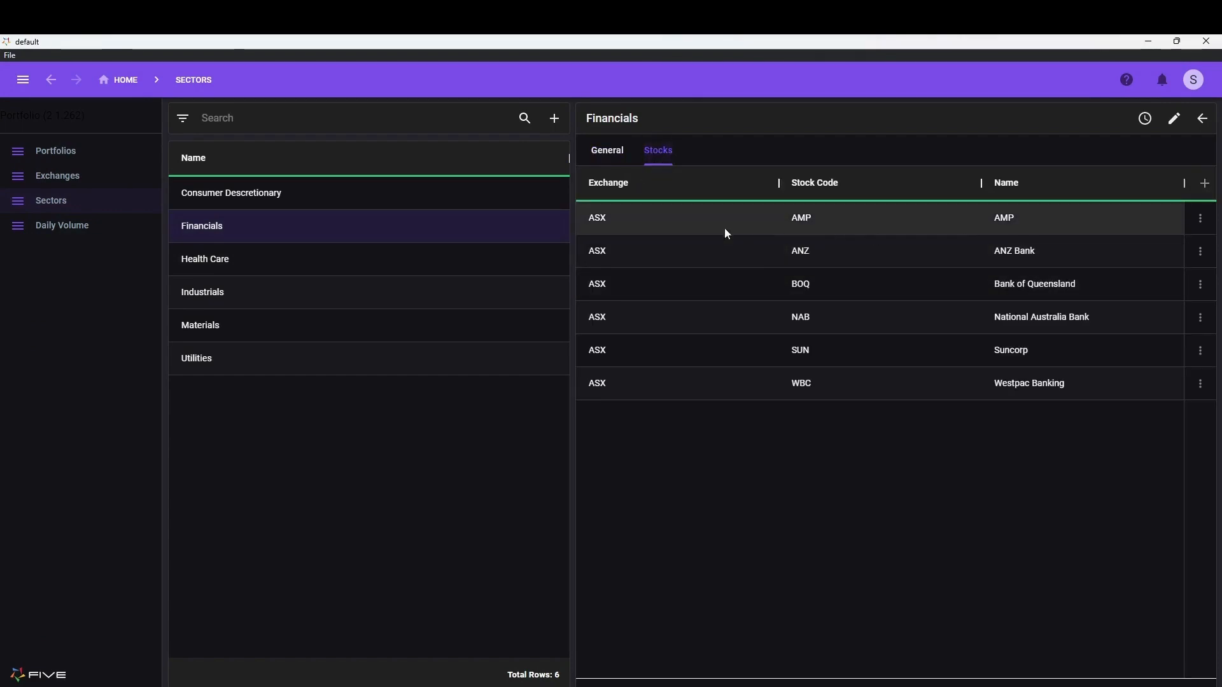
Check inline editing in the Financials stocks grid by activating Exchange, Stock Code and Name cells across several rows
left_click(621, 228)
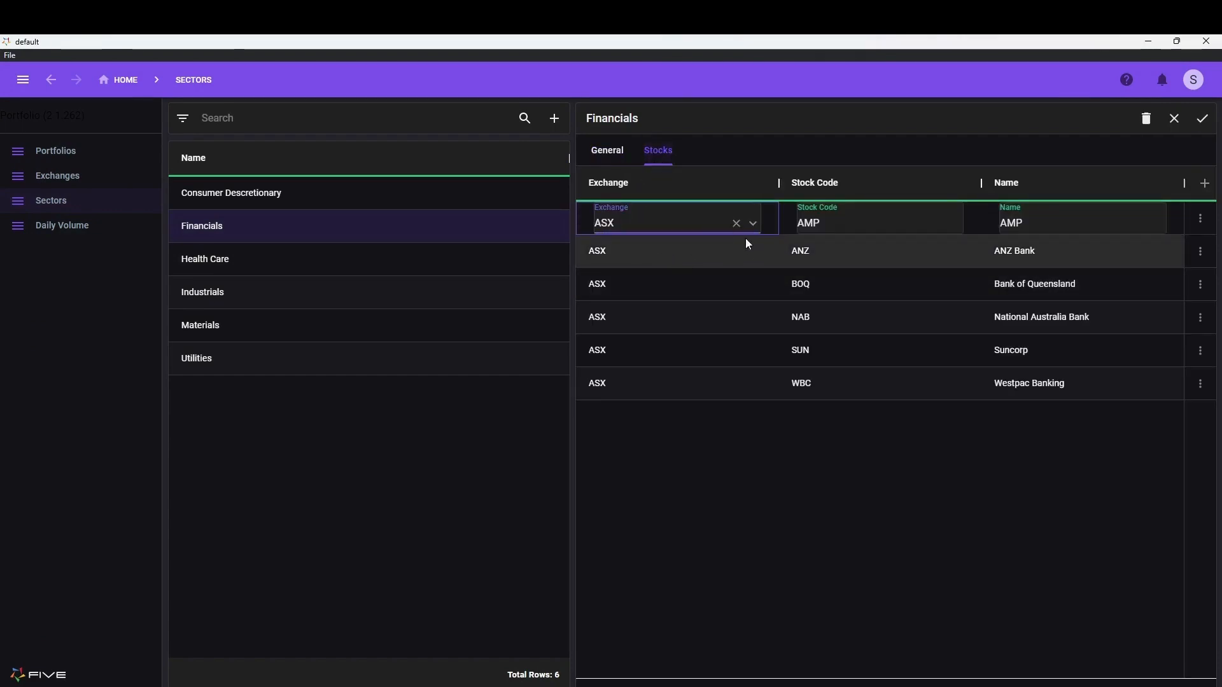
left_click(864, 228)
left_click(1061, 219)
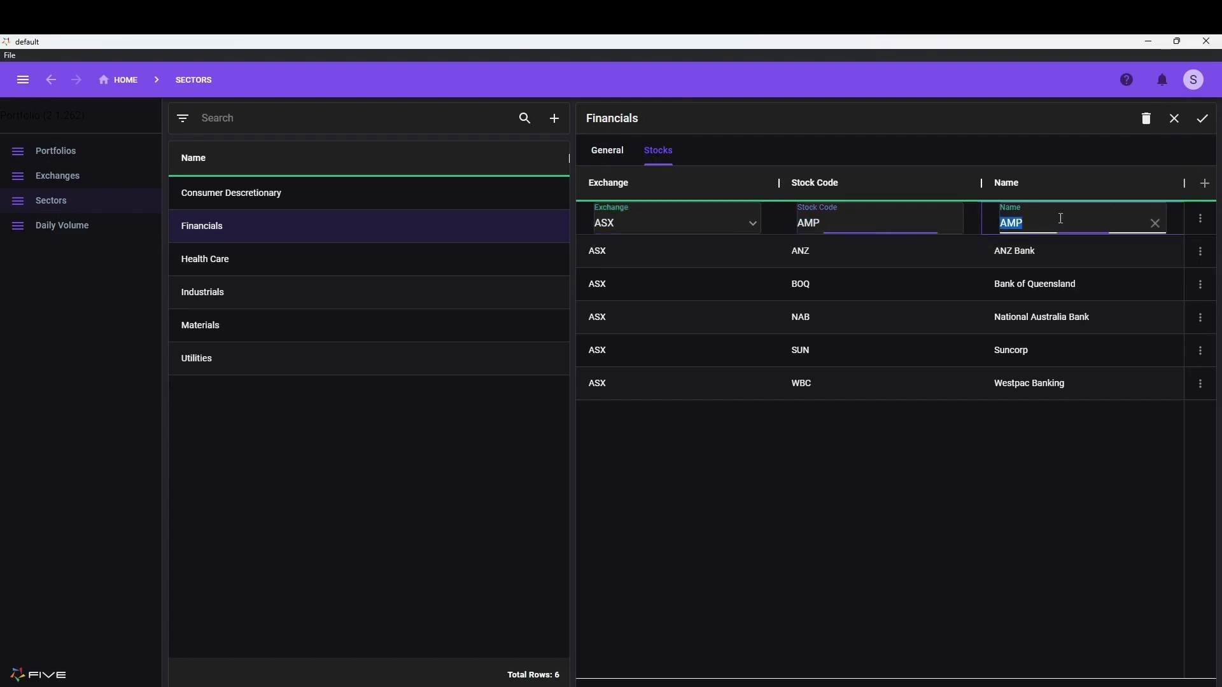
left_click(1063, 258)
left_click(846, 292)
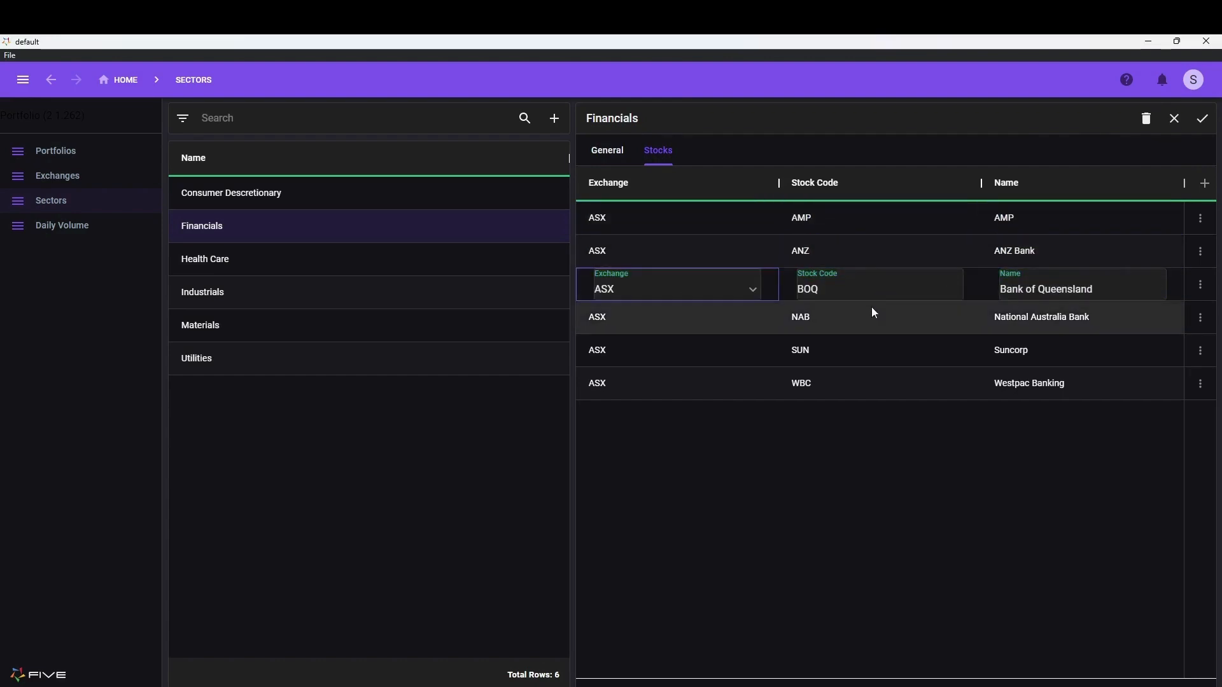
left_click(1006, 318)
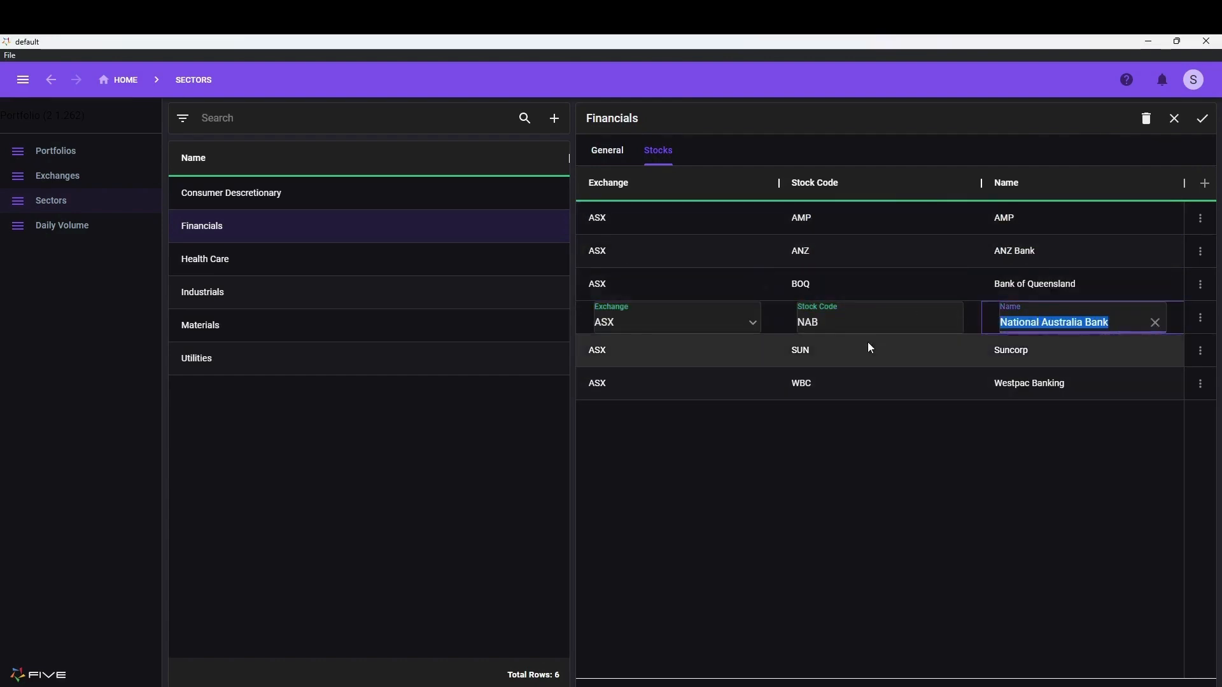
left_click(791, 361)
left_click(663, 382)
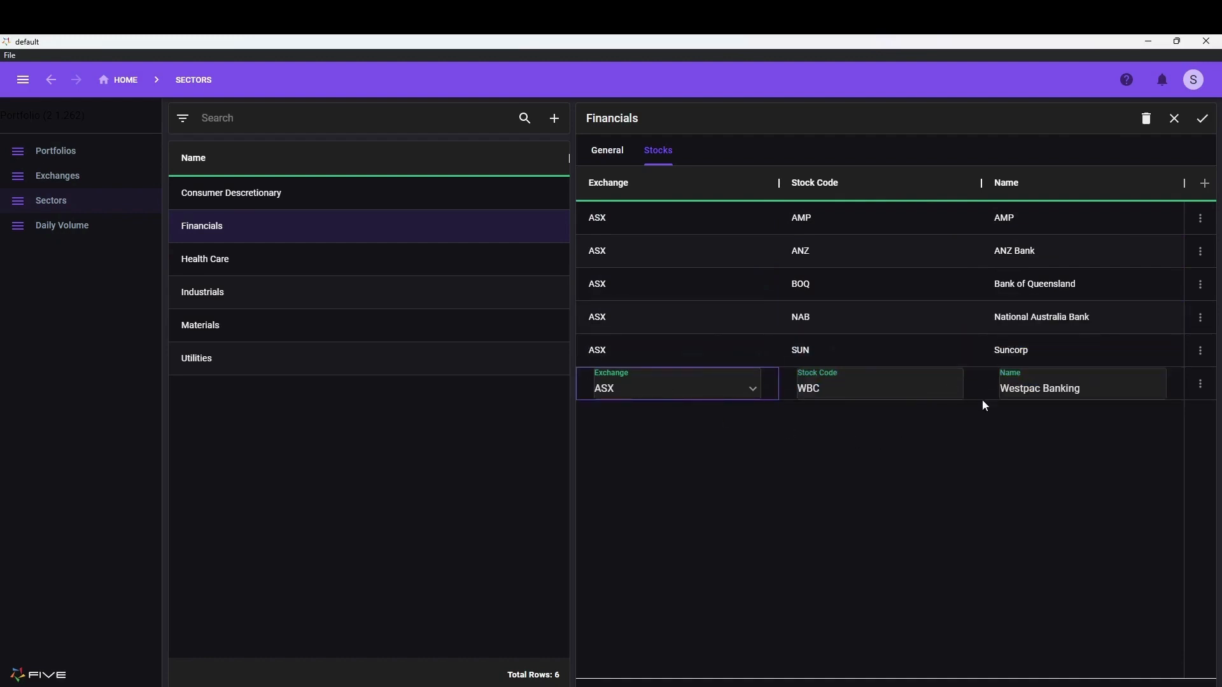
left_click(1047, 345)
left_click(1053, 324)
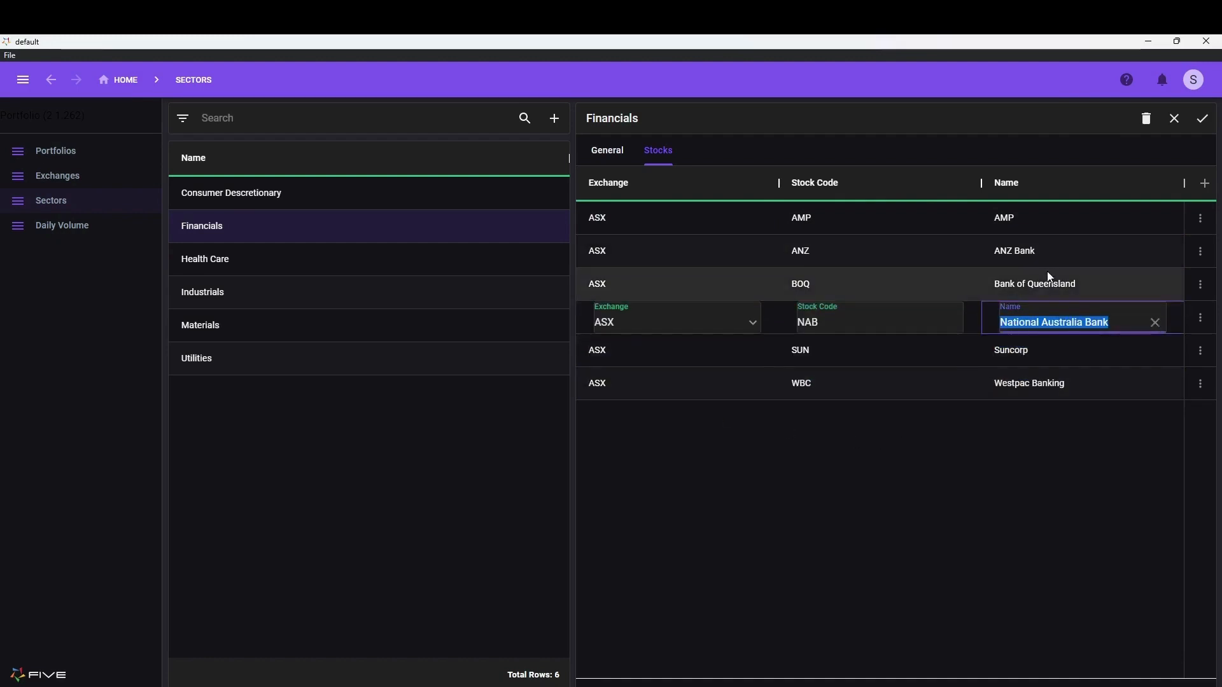
left_click(1049, 280)
left_click(1046, 248)
left_click(1034, 215)
key("Tab")
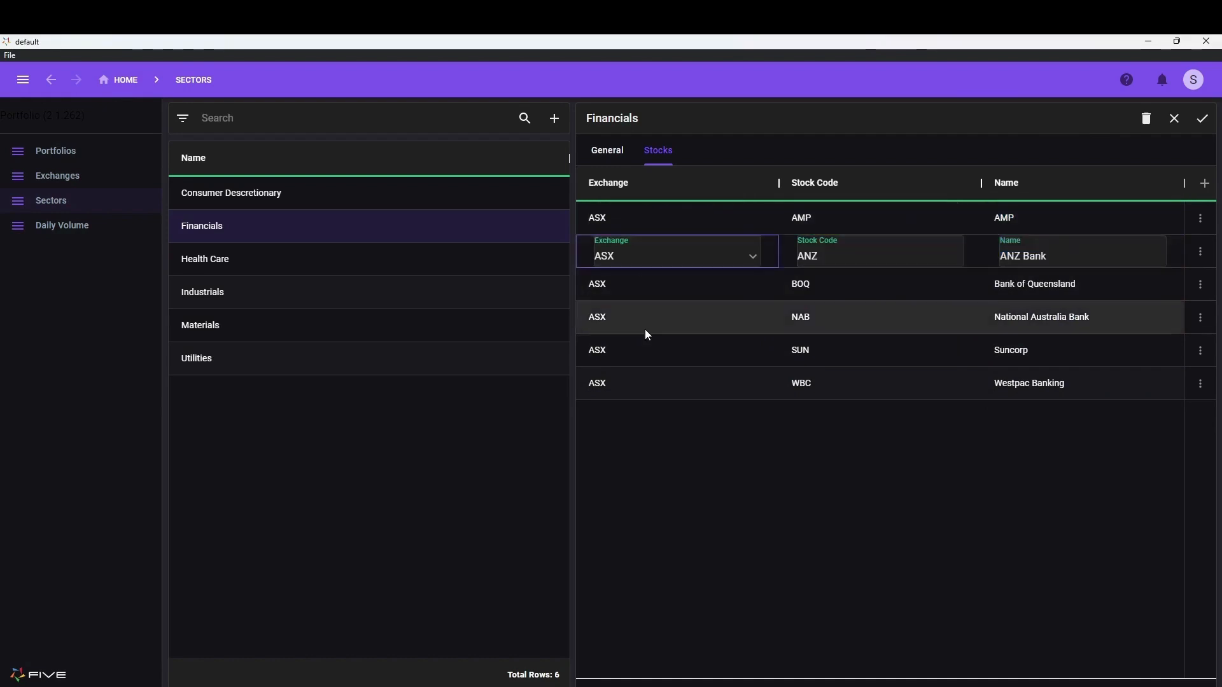
Inspect the National Australia Bank row's Exchange options and Stock Code cell, and close the Financials record without saving
left_click(648, 336)
left_click(753, 325)
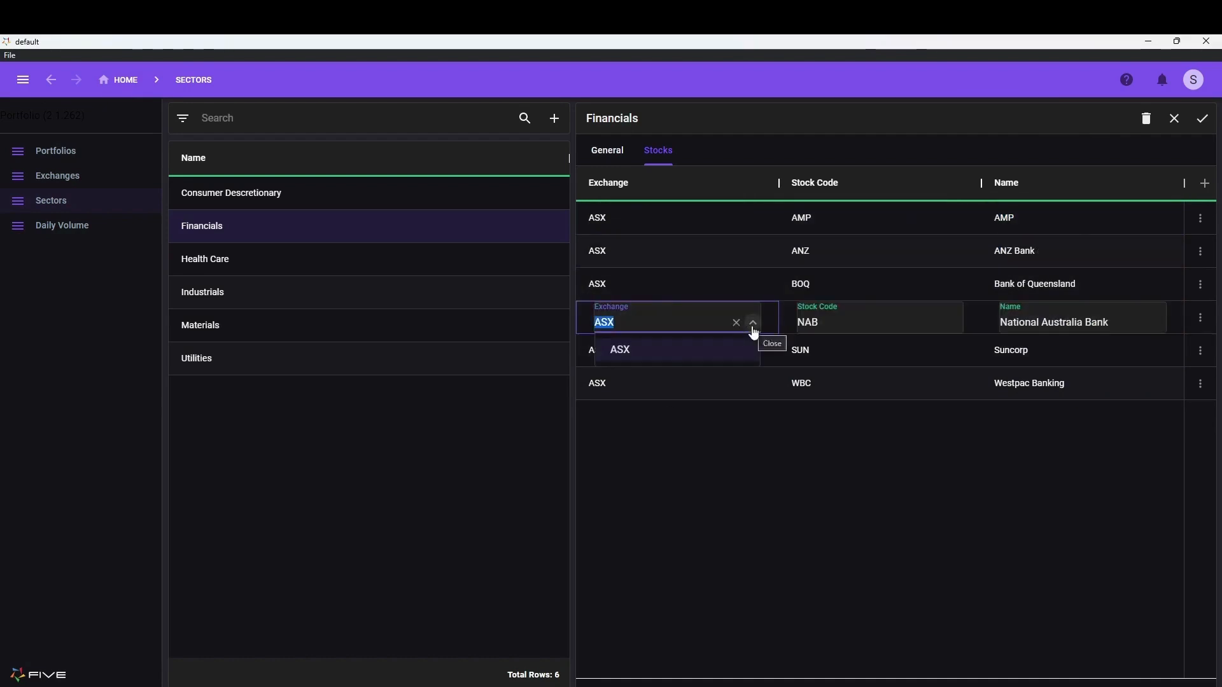
left_click(754, 324)
left_click(885, 319)
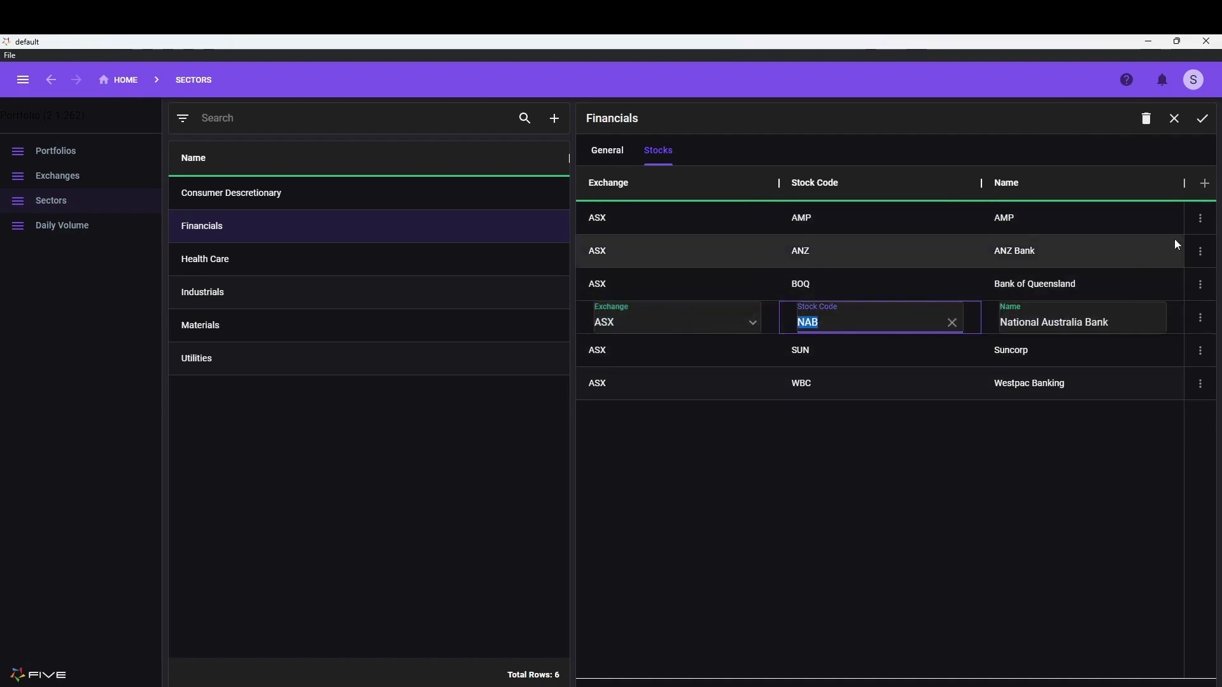
left_click(763, 438)
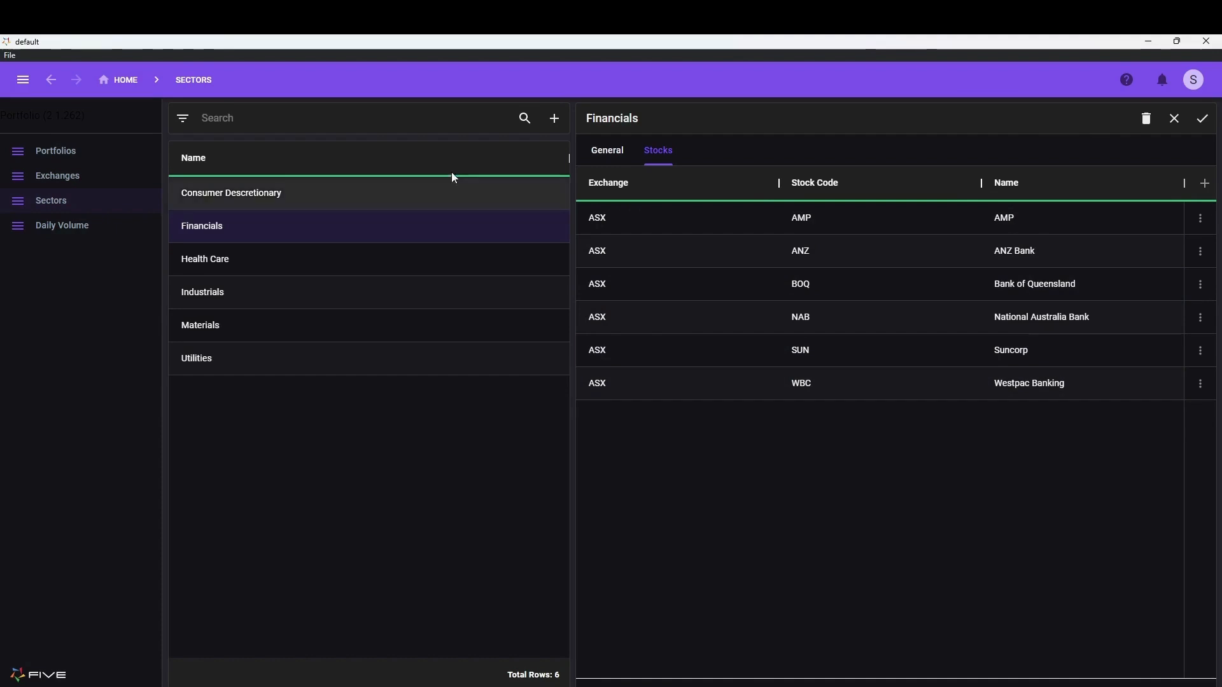
left_click(179, 123)
left_click(1175, 121)
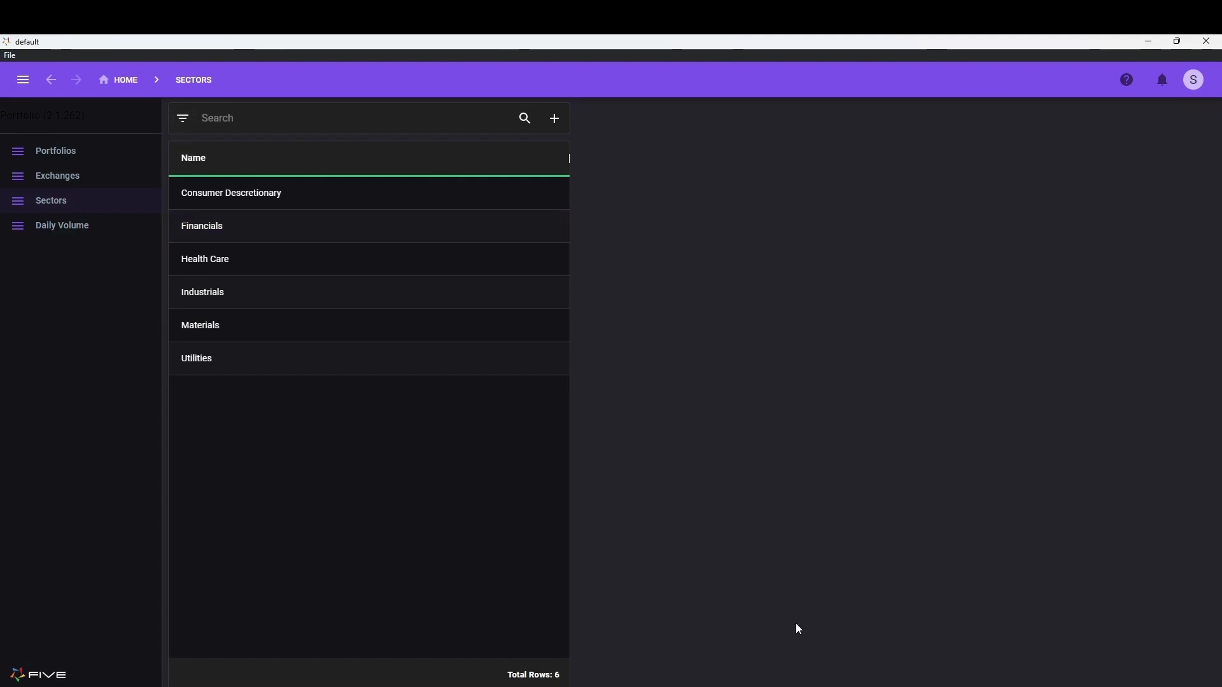